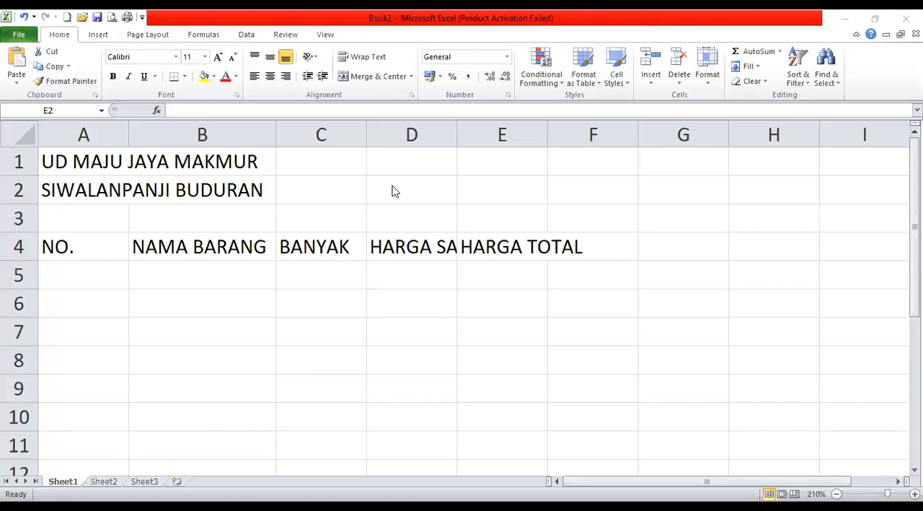
Review the two title lines in A1:A2 and the column headers in row 4.
left_click(212, 247)
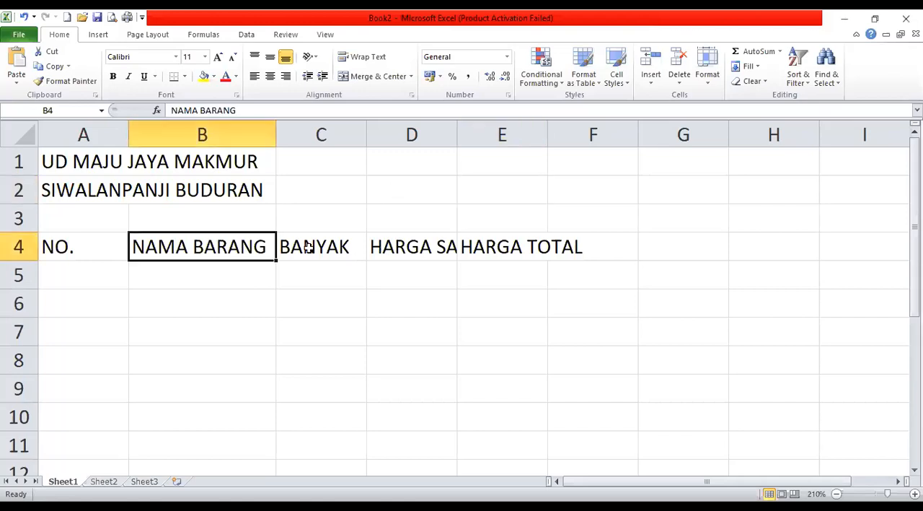
left_click(60, 162)
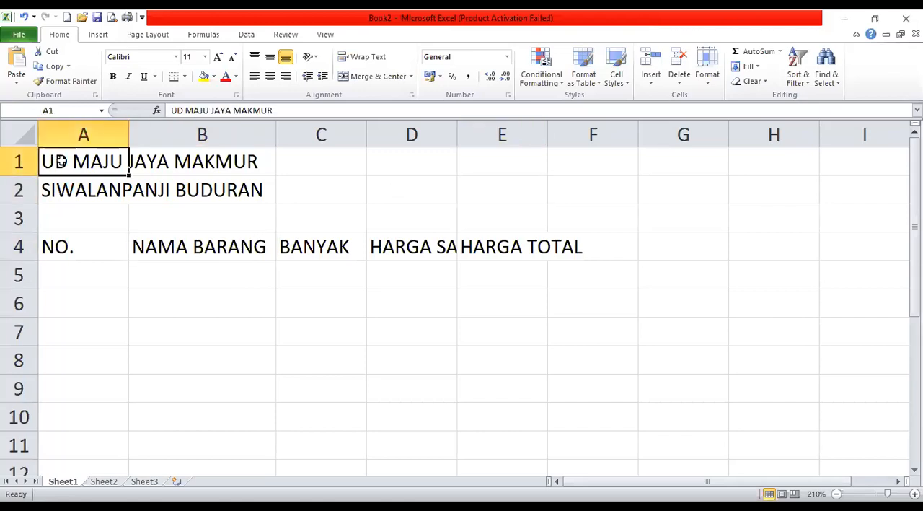
left_click(86, 193)
left_click(66, 246)
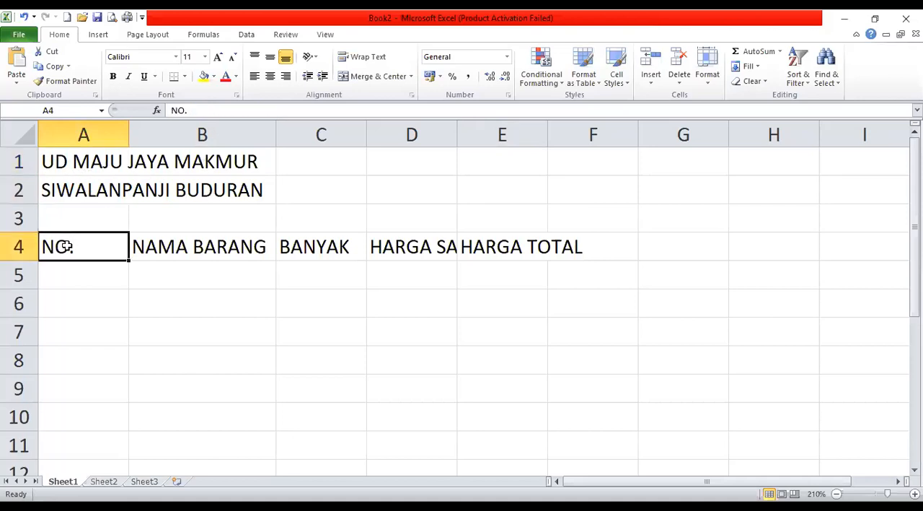
left_click(171, 240)
left_click(306, 248)
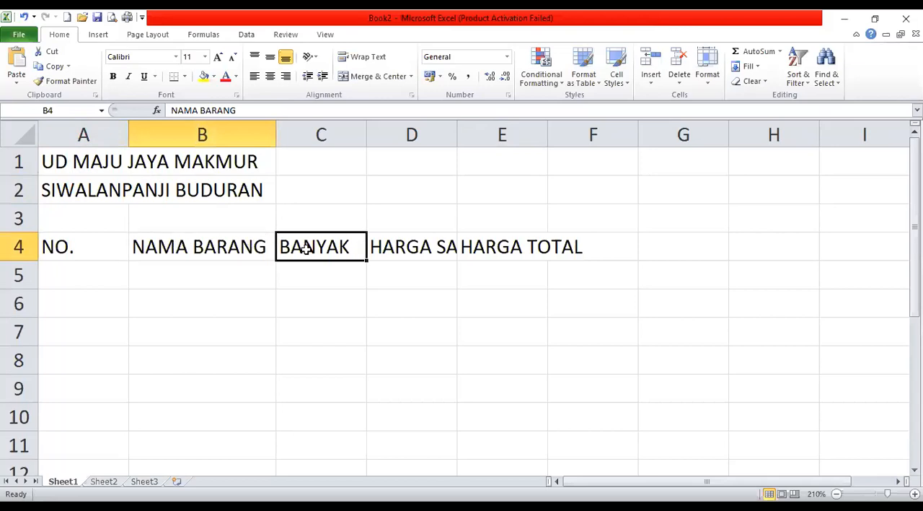
left_click(404, 247)
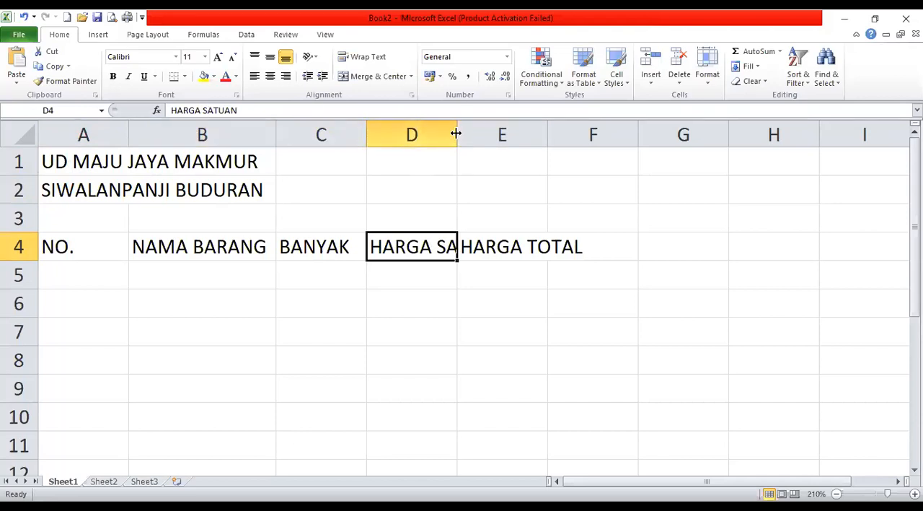
AutoFit columns D and E to the HARGA SATUAN and HARGA TOTAL headers.
left_click_drag(457, 132, 431, 131)
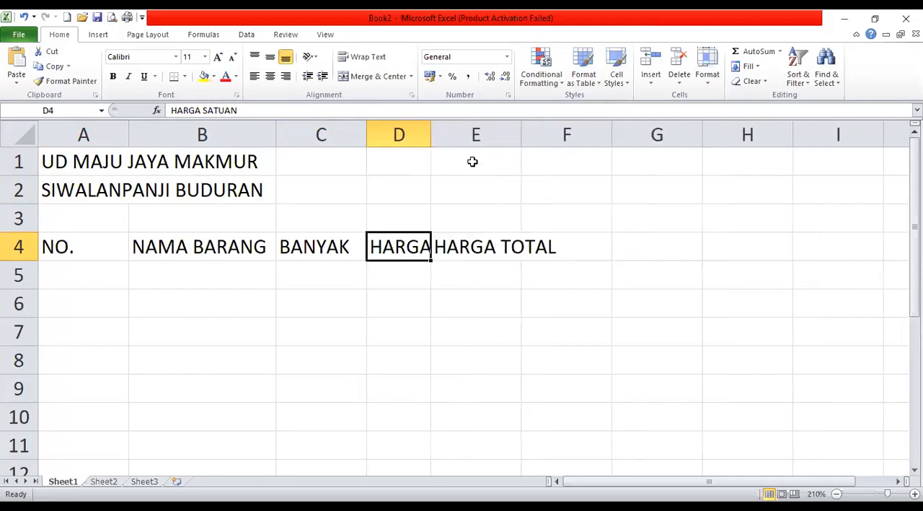
double_click(430, 128)
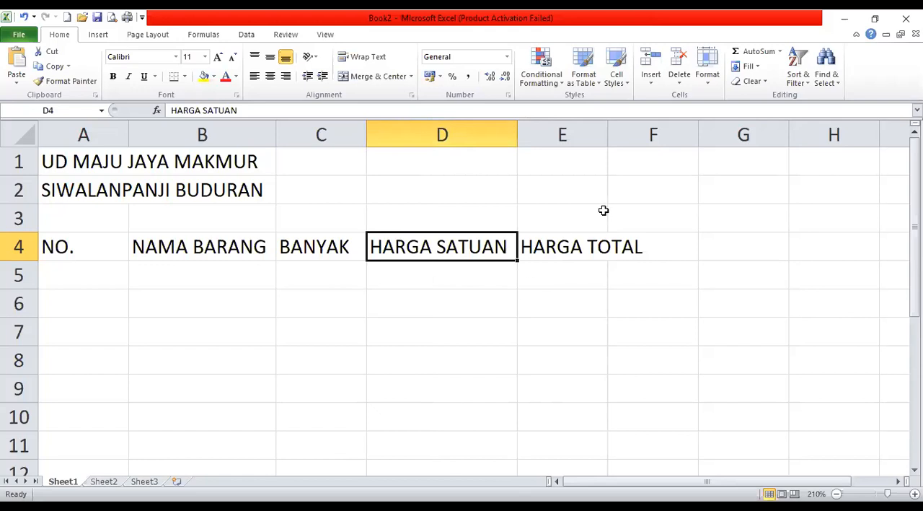
double_click(610, 133)
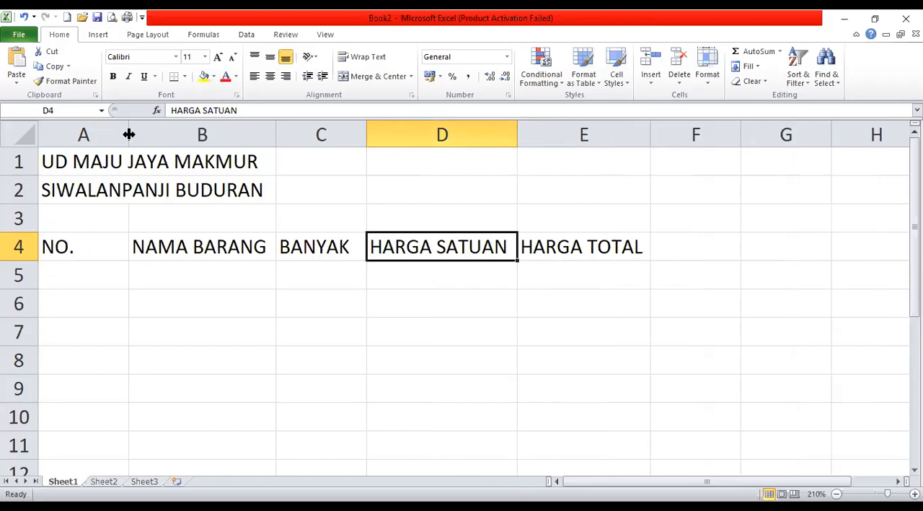
Merge and center the company title across A1:E1 and the location line across A2:E2.
left_click(63, 162)
left_click_drag(63, 161, 94, 155)
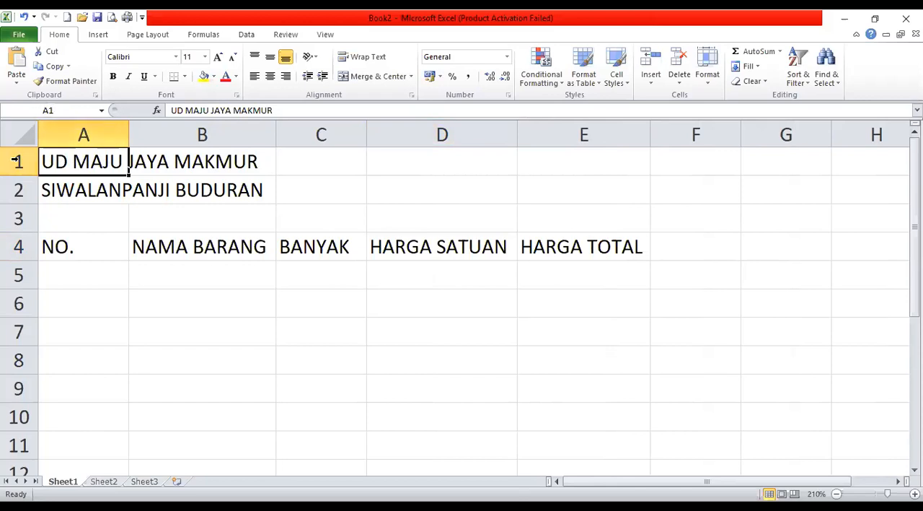
left_click_drag(78, 160, 581, 165)
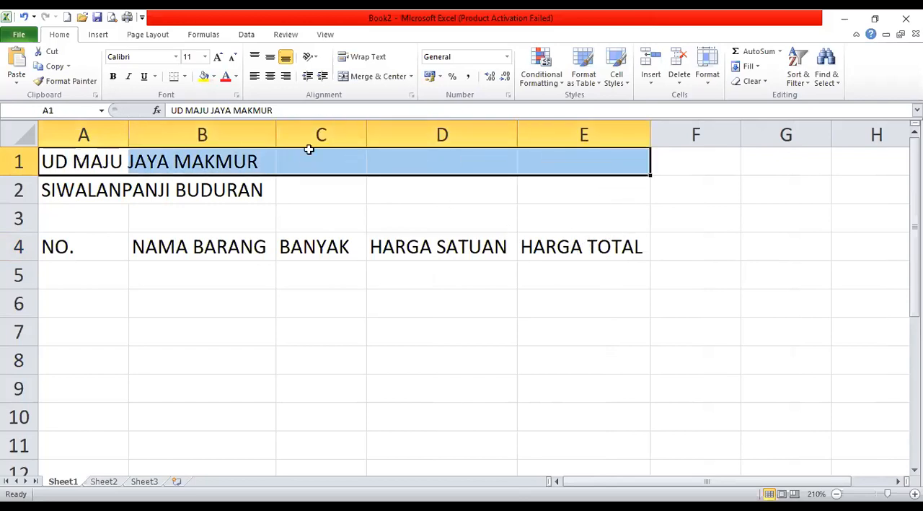
left_click(390, 81)
left_click_drag(54, 184, 518, 181)
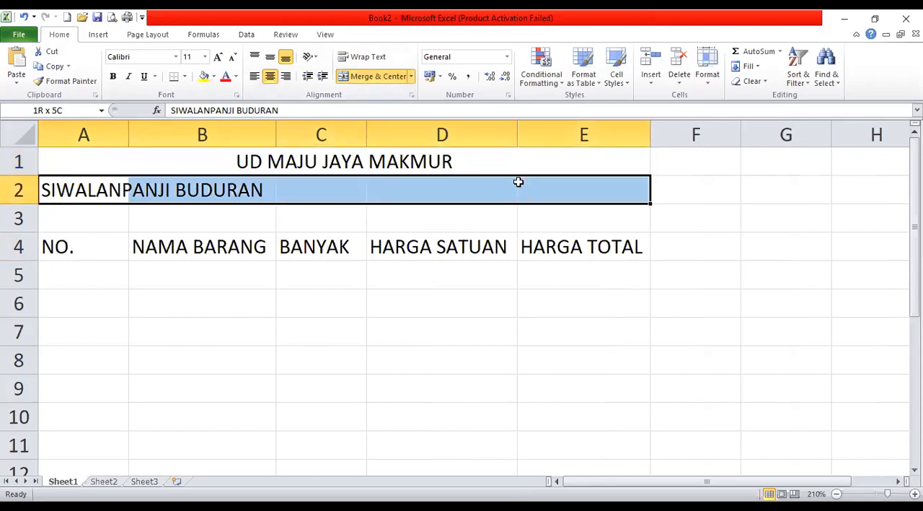
left_click(378, 76)
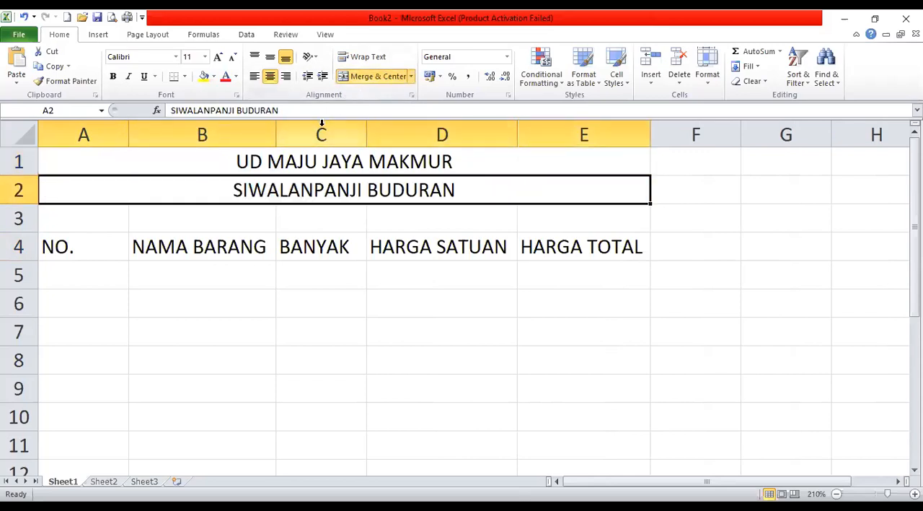
AutoFit column A to the width of the NO. header.
left_click(103, 219)
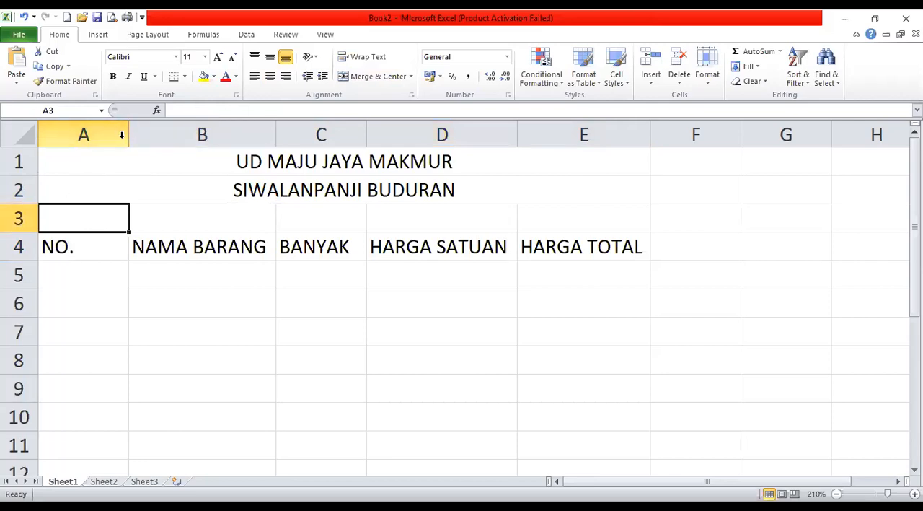
double_click(128, 127)
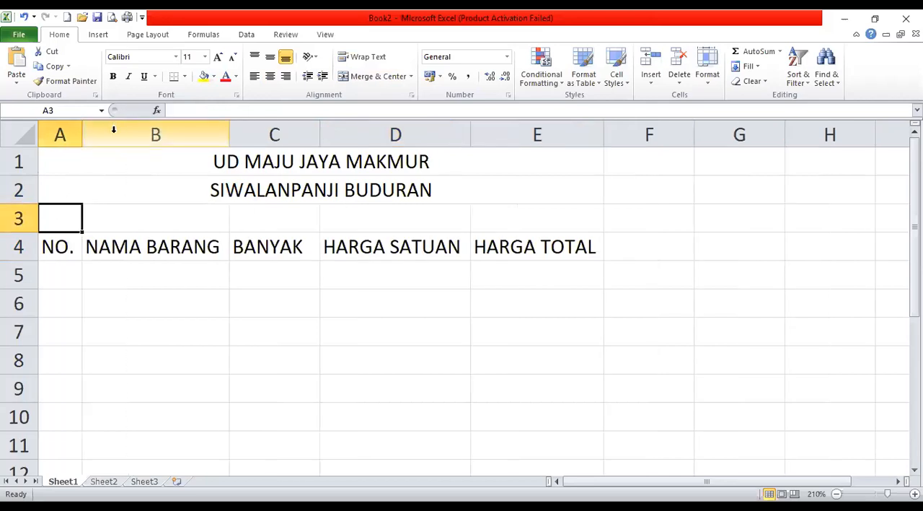
key("ctrl+z")
mouse_move(128, 128)
left_mouse_down()
mouse_move(79, 128)
mouse_move(142, 132)
left_mouse_up()
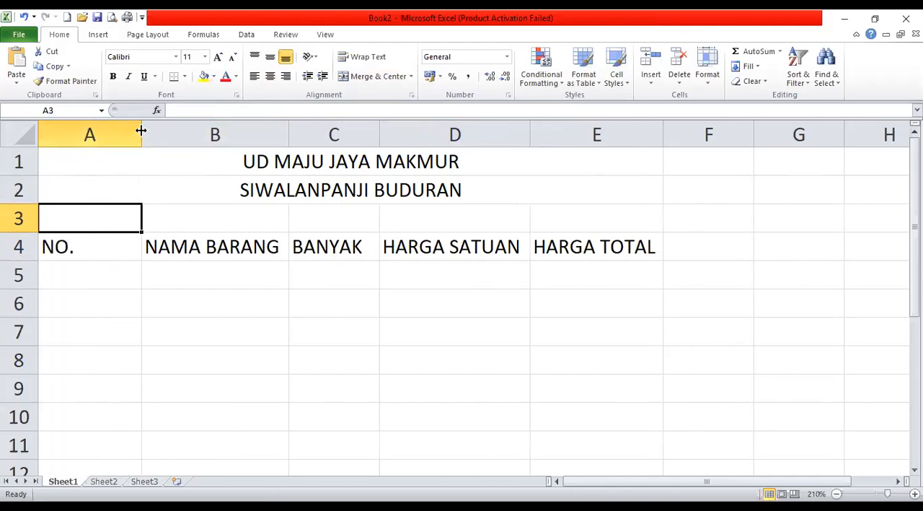
double_click(141, 129)
Number the rows 1 to 5 in A5:A9 by entering 1 and 2 and filling the series down.
left_click(70, 275)
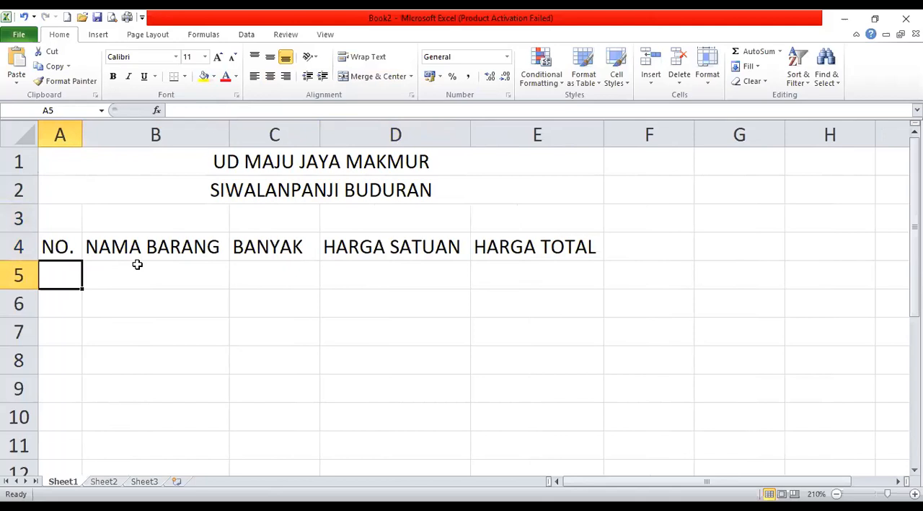
type("1")
key("Return")
type("2")
key("Return")
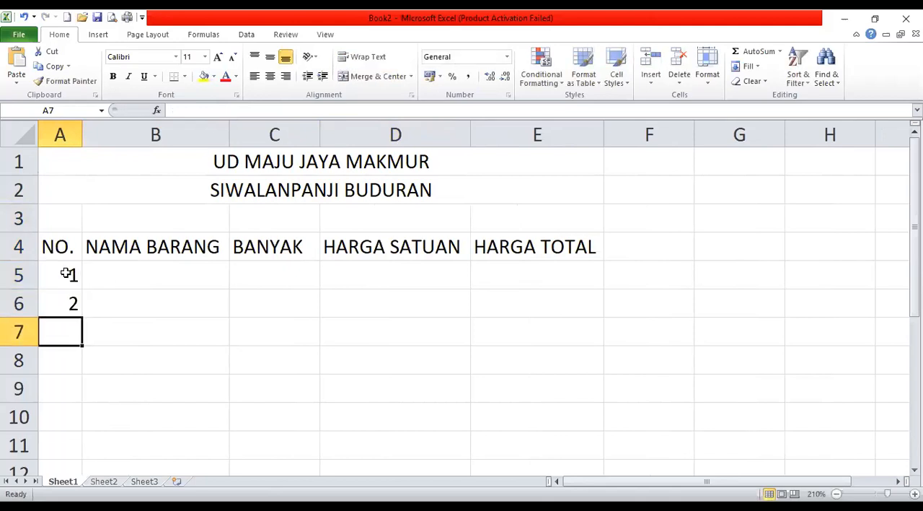
left_click_drag(60, 277, 55, 299)
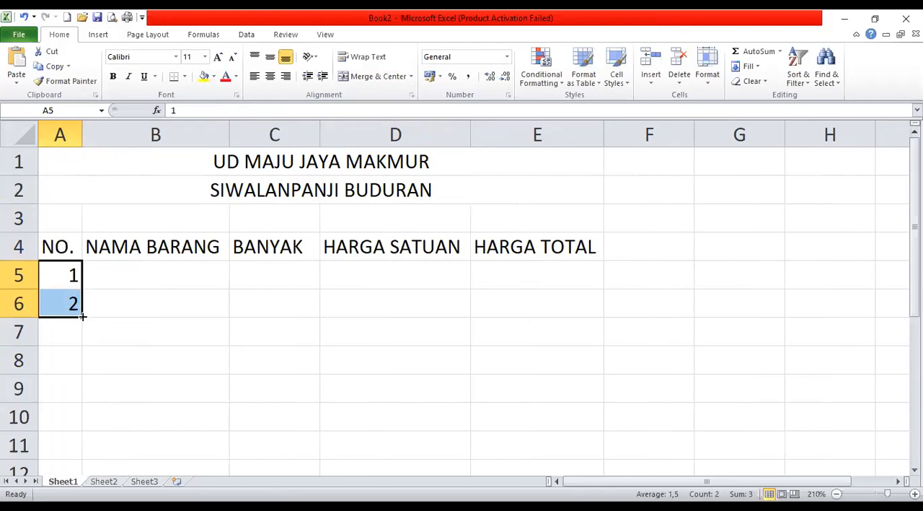
left_click_drag(83, 316, 82, 316)
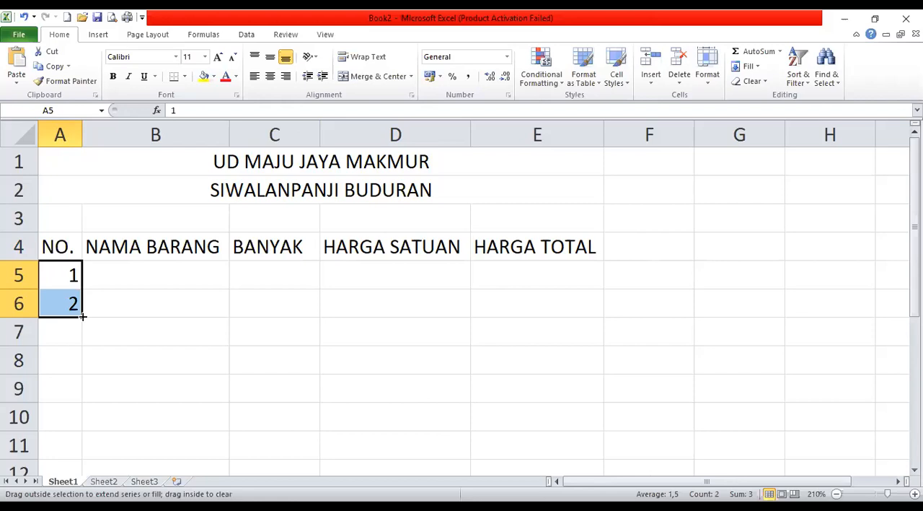
left_click_drag(83, 332, 82, 390)
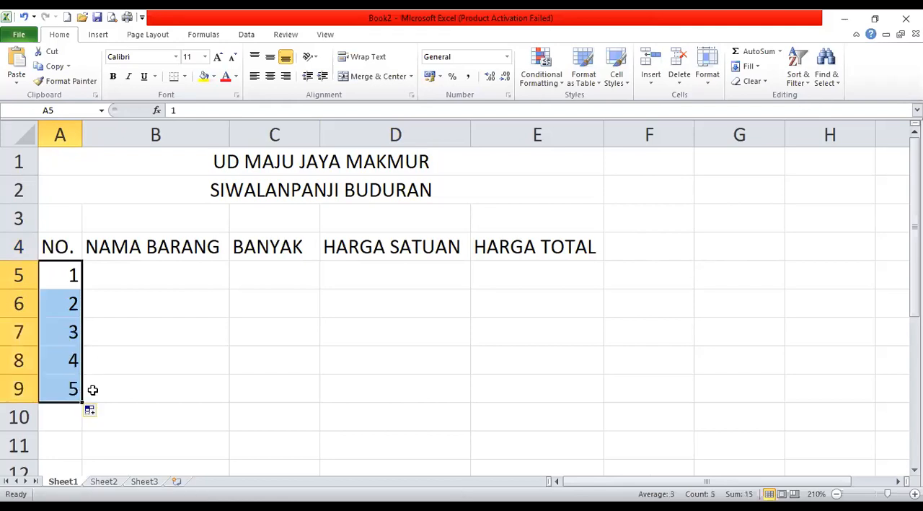
Enter the item names MOUSE, KEYBOARD, CD, PRINTER and WEBCAM in B5:B9 under NAMA BARANG.
left_click(191, 281)
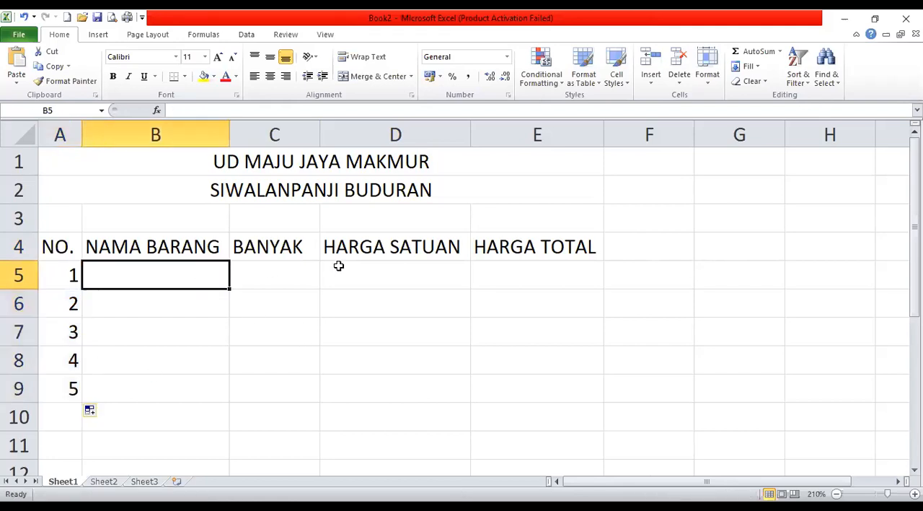
type("MOUSE")
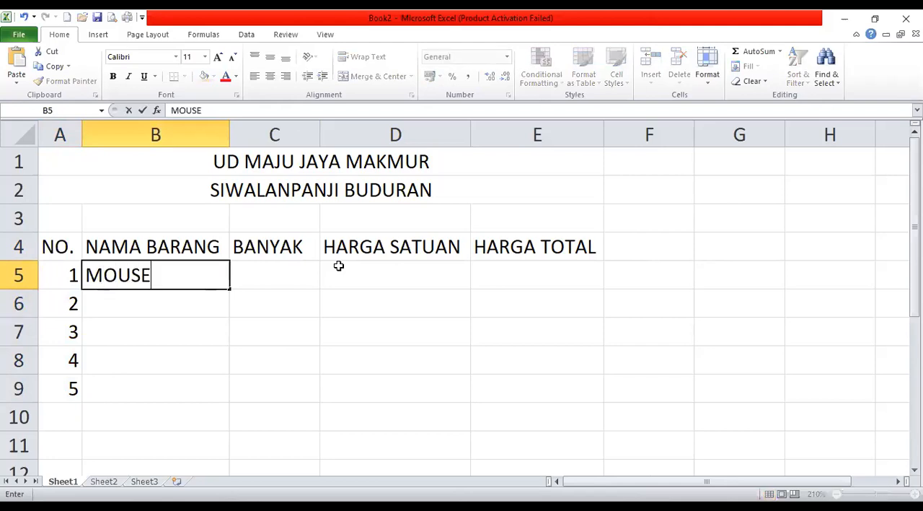
key("Return")
type("KEYBOARD")
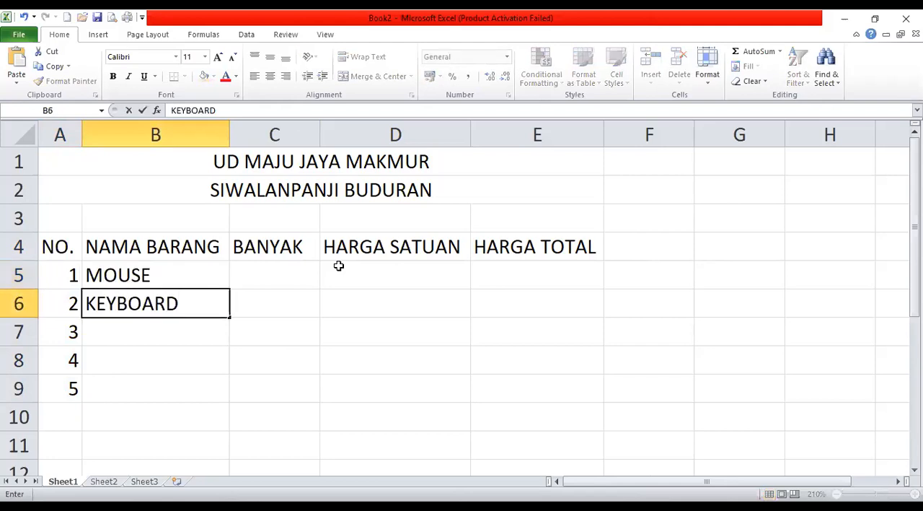
key("Return")
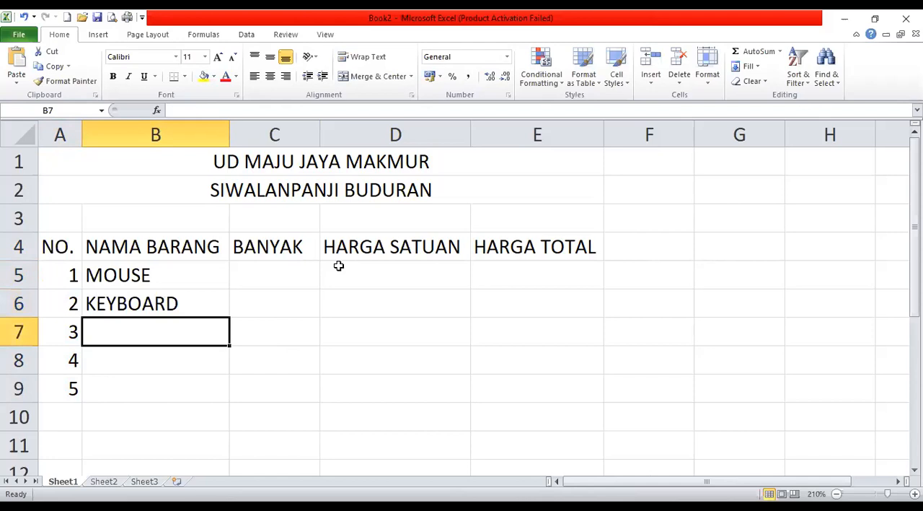
type("CD")
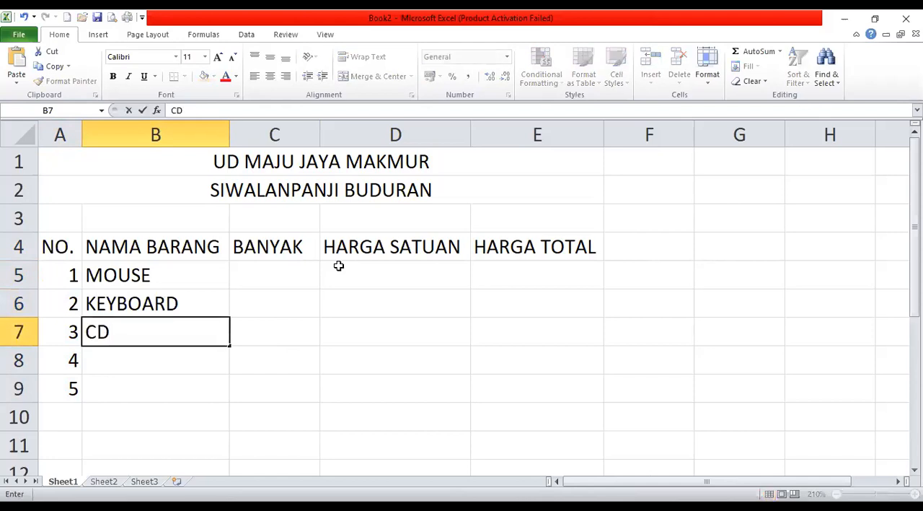
key("Return")
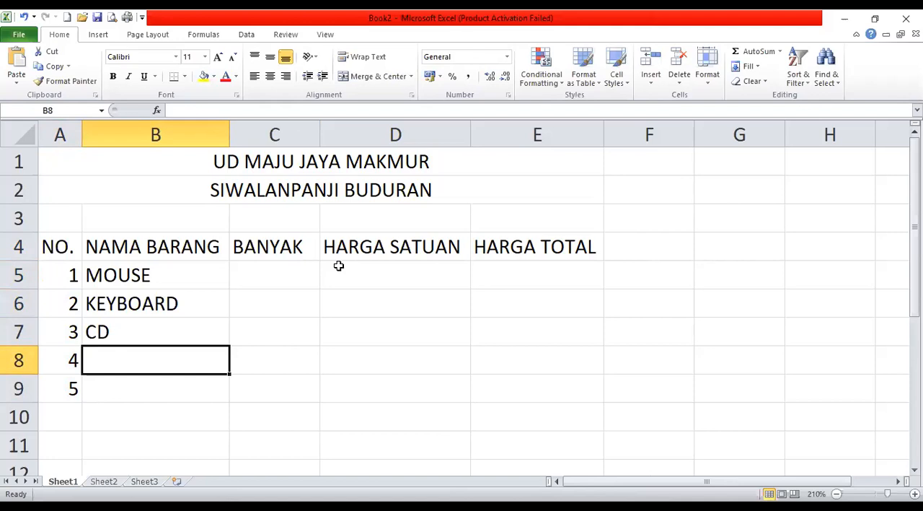
type("PRINTER")
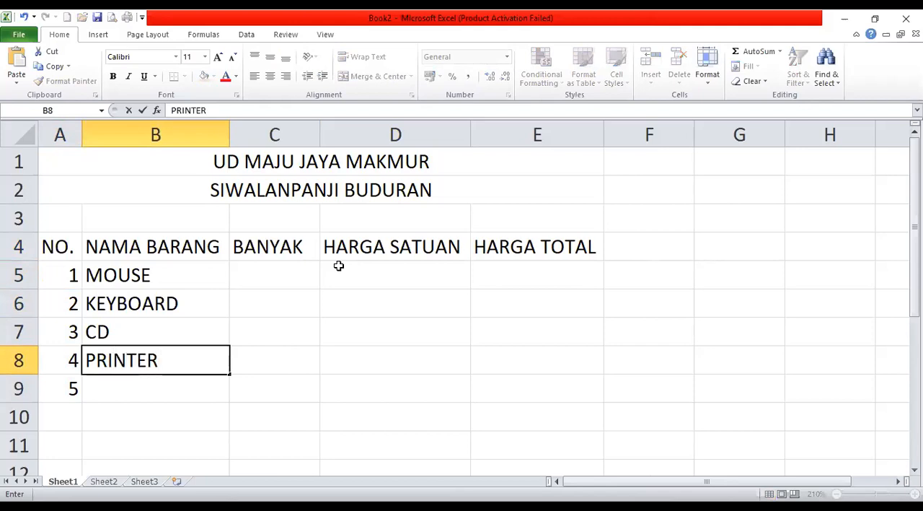
key("Return")
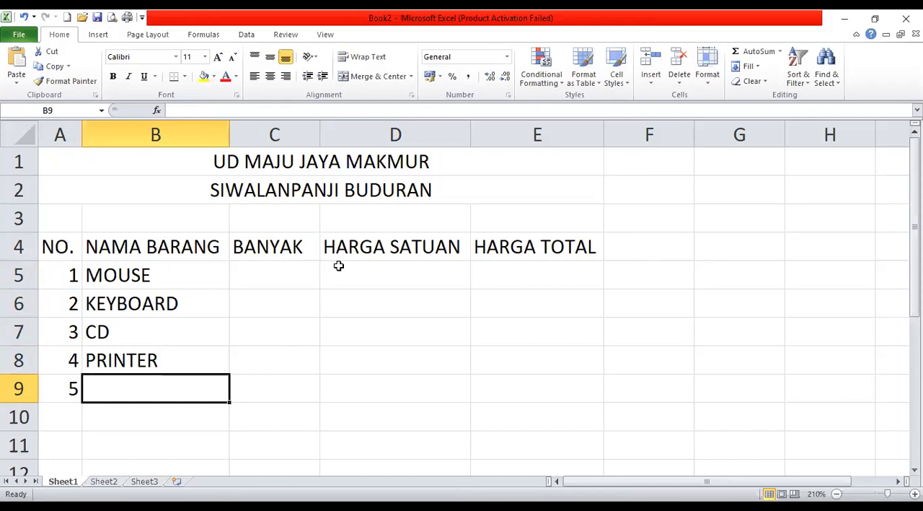
type("WEBCAM")
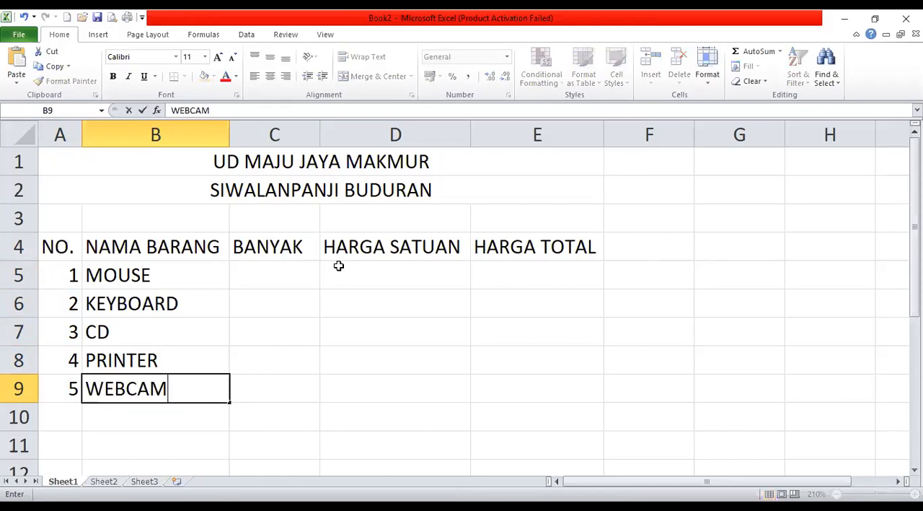
key("Return")
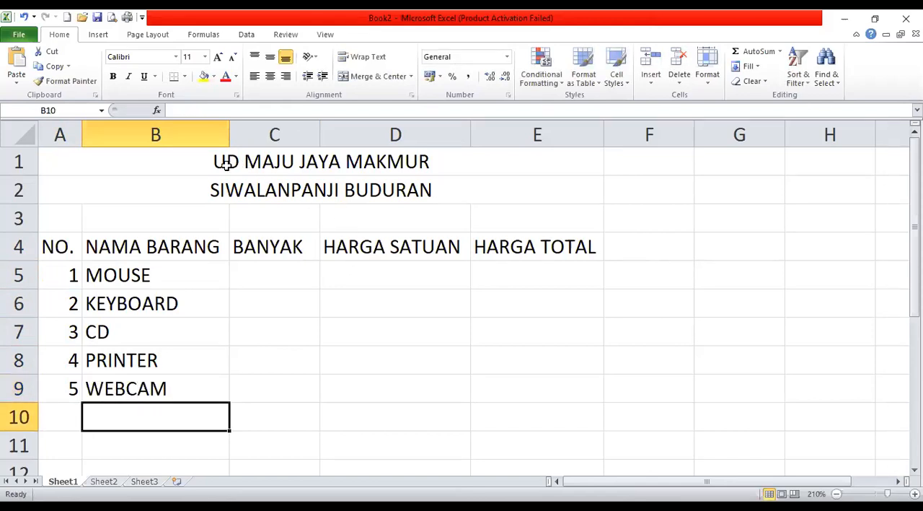
Enter the quantities 2, 2, 10, 1 and 2 in C5:C9 under BANYAK.
left_click(281, 265)
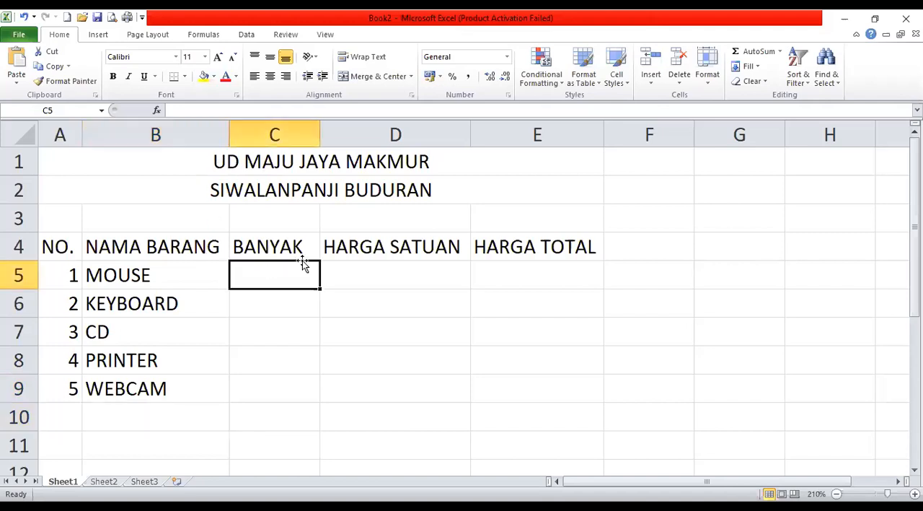
type("2")
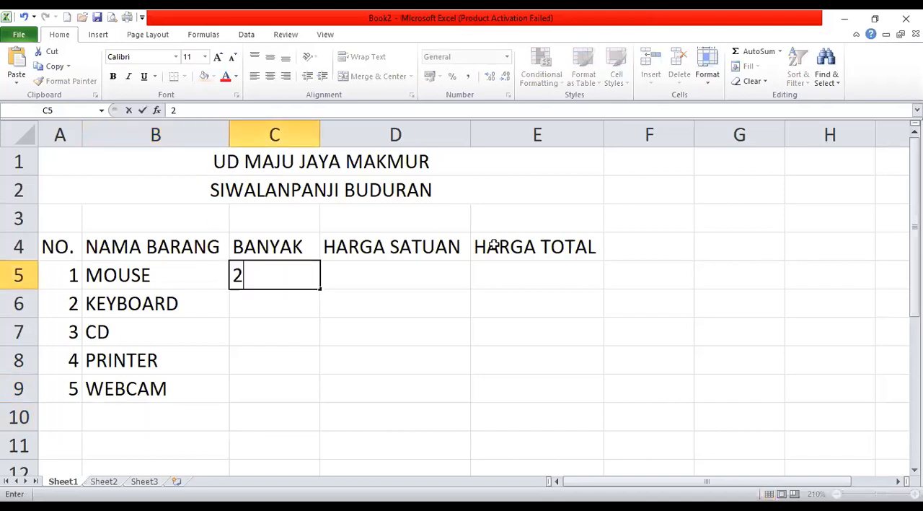
left_click(256, 304)
type("2")
left_click(268, 331)
type("10")
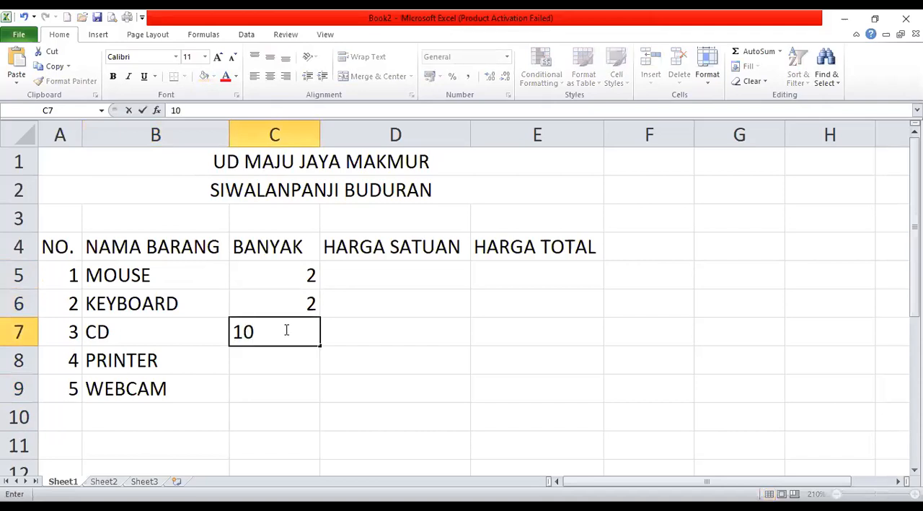
left_click(283, 357)
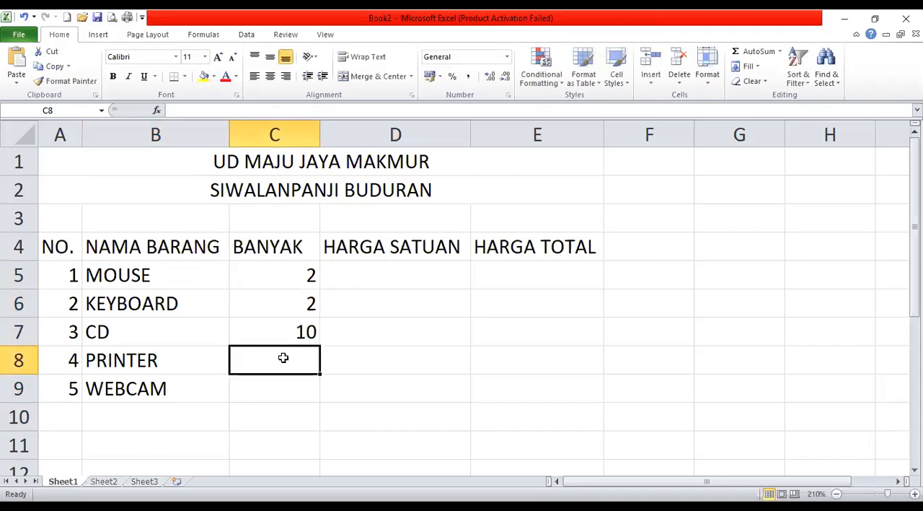
type("1")
left_click(281, 387)
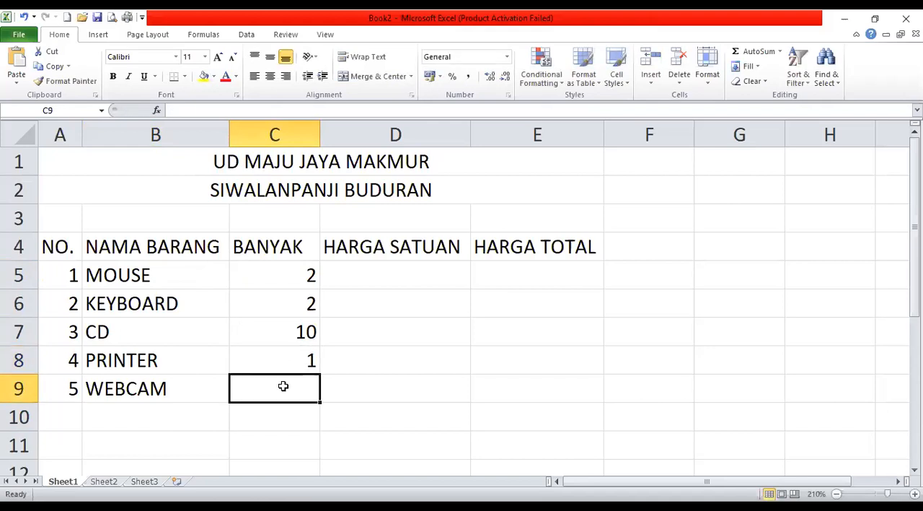
type("2")
Enter the unit prices 20000, 40000, 5000, 600000 and 350000 in D5:D9 under HARGA SATUAN.
left_click(425, 271)
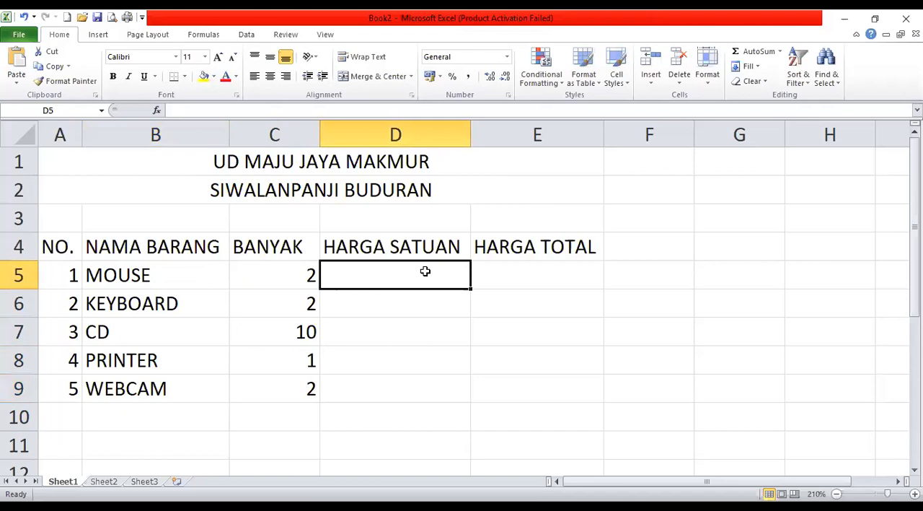
type("2000")
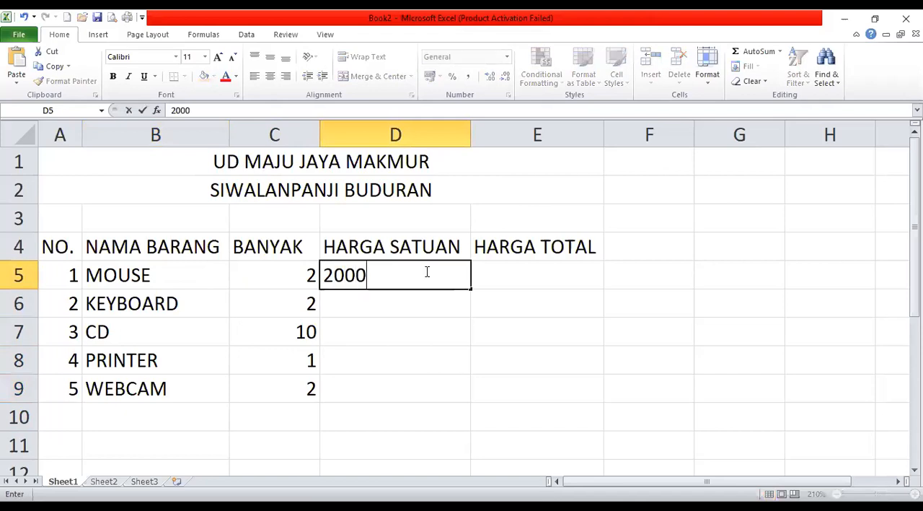
type("0")
key("Return")
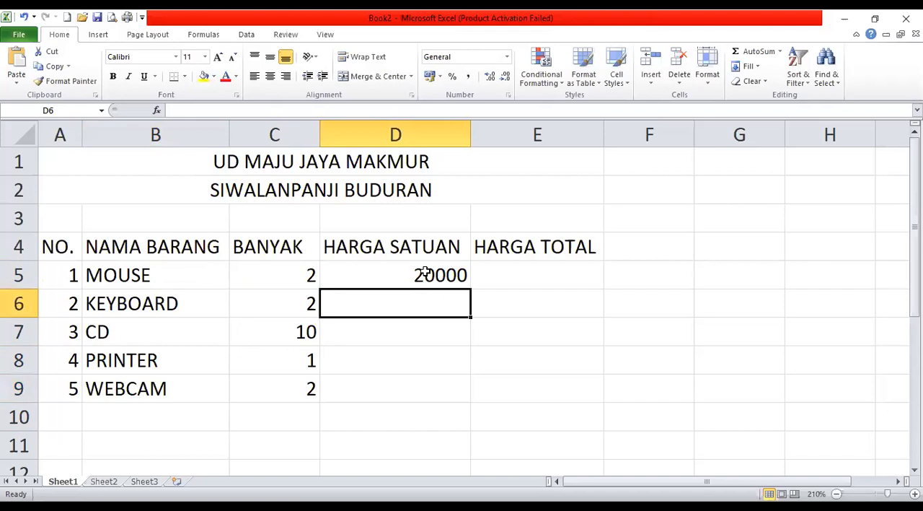
type("40000")
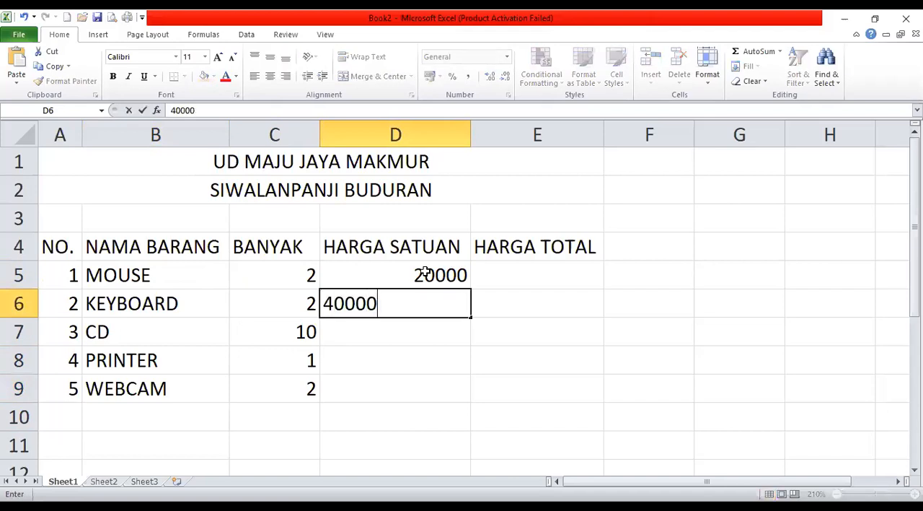
key("Return")
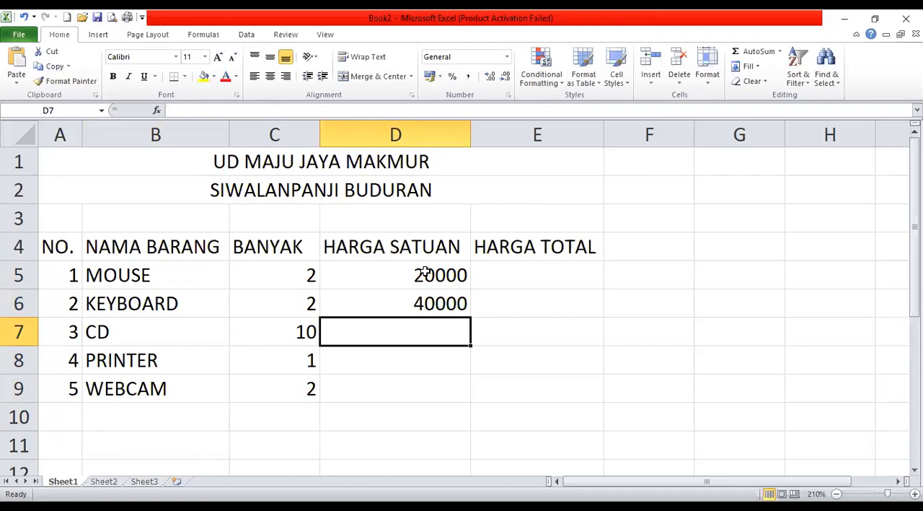
type("5000")
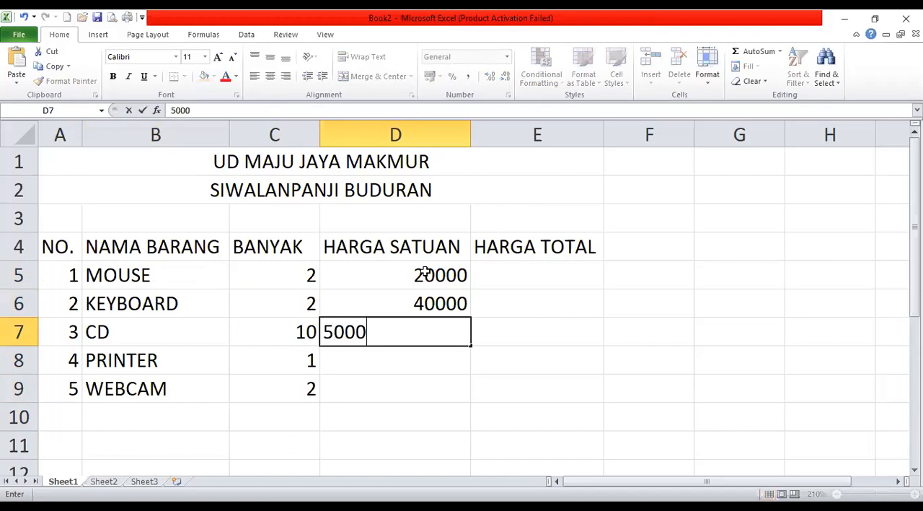
key("Return")
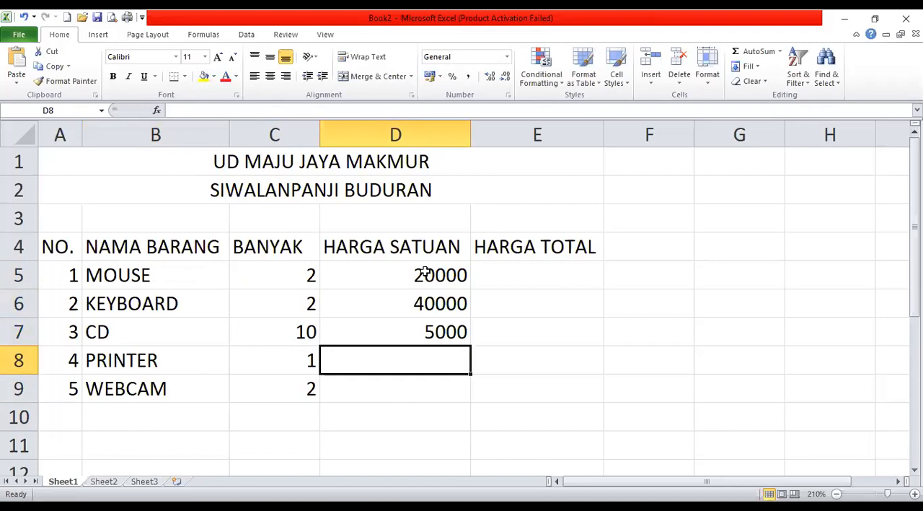
type("600000")
key("Return")
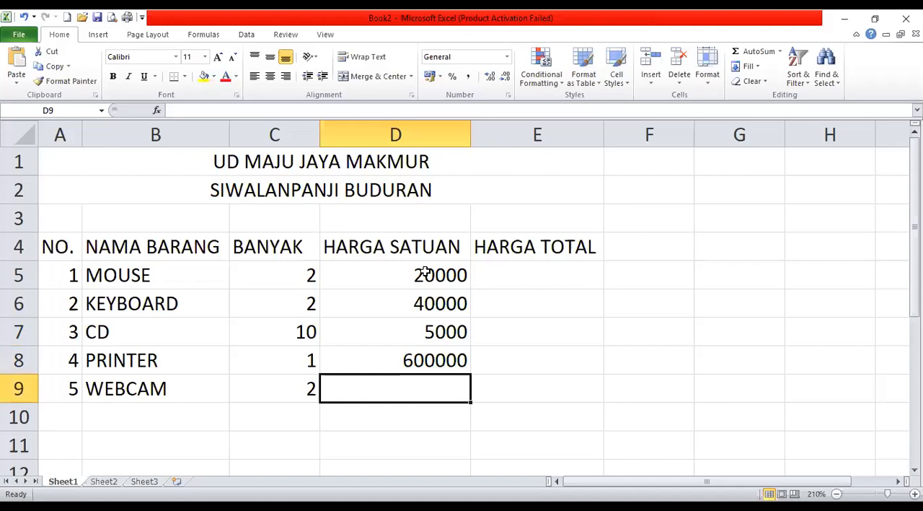
type("350000")
key("Return")
Add the label JUMLAH BARANG in B10 below the items and AutoFit column B to its width.
left_click(529, 274)
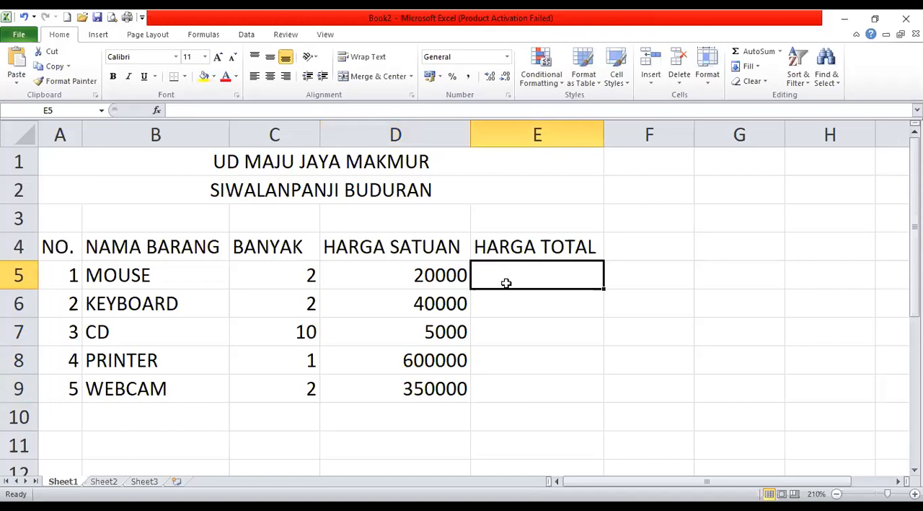
left_click(177, 417)
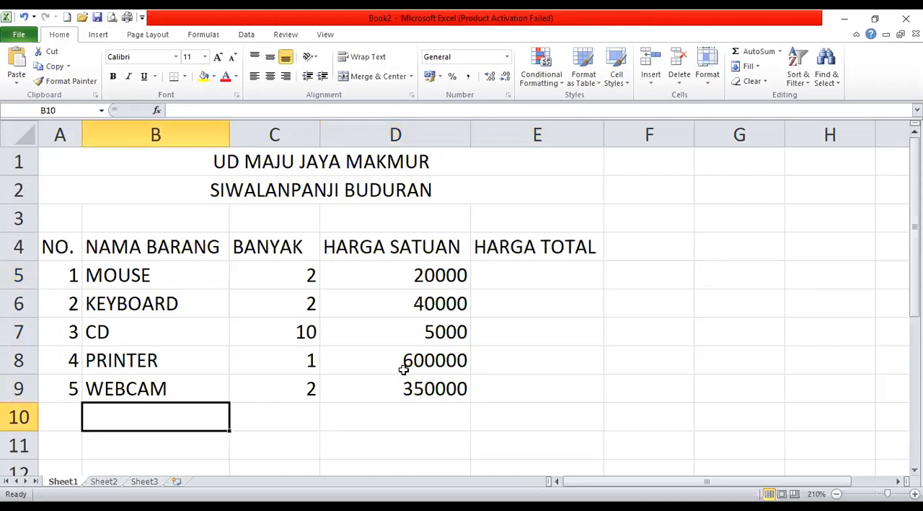
type("JUMLA")
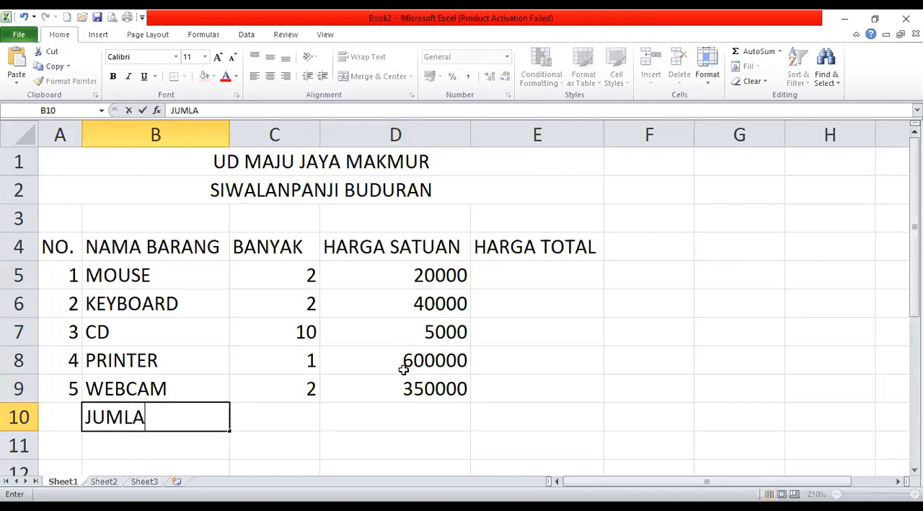
type("H BARANG")
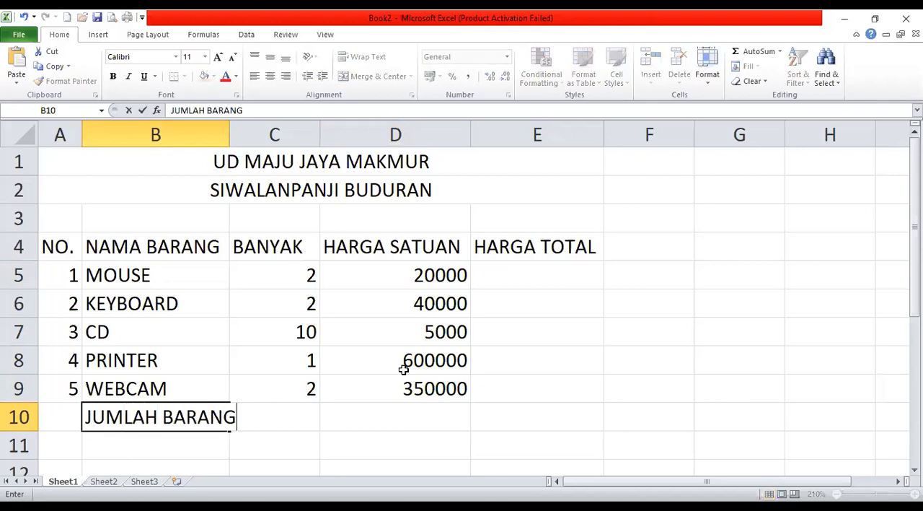
key("Return")
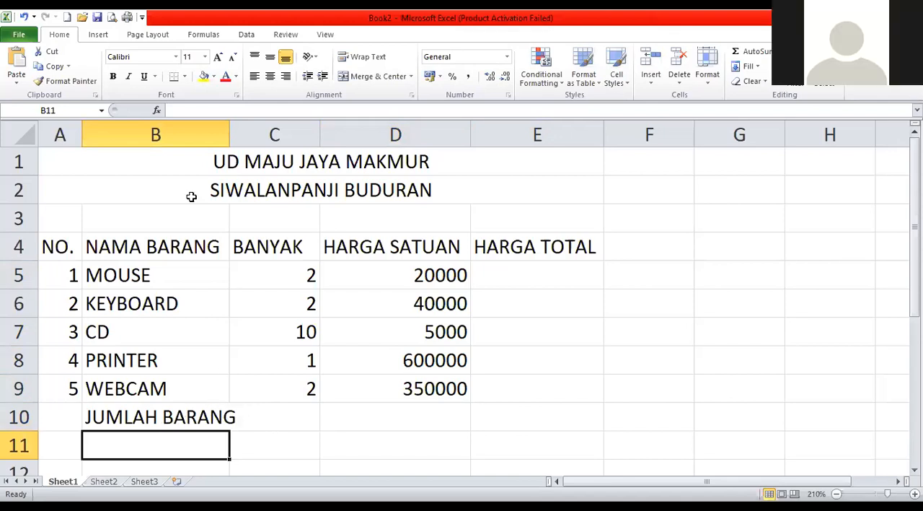
double_click(229, 128)
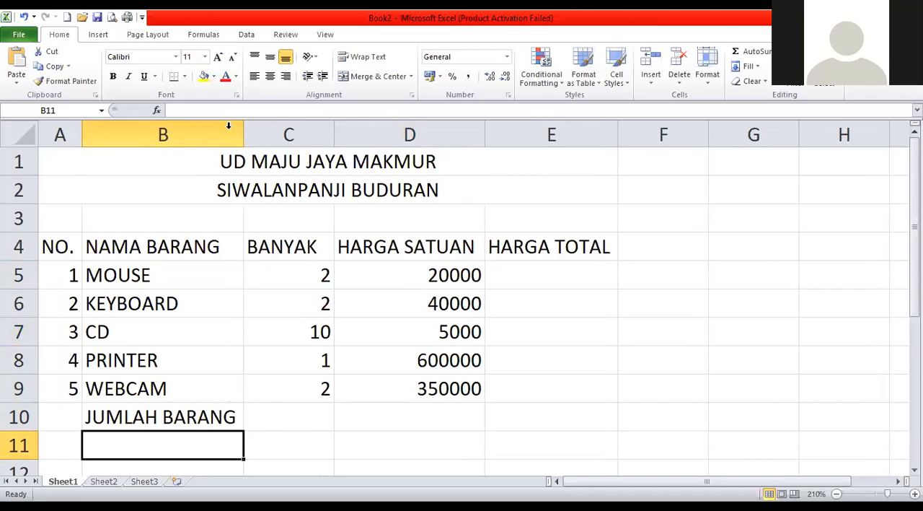
left_click(156, 417)
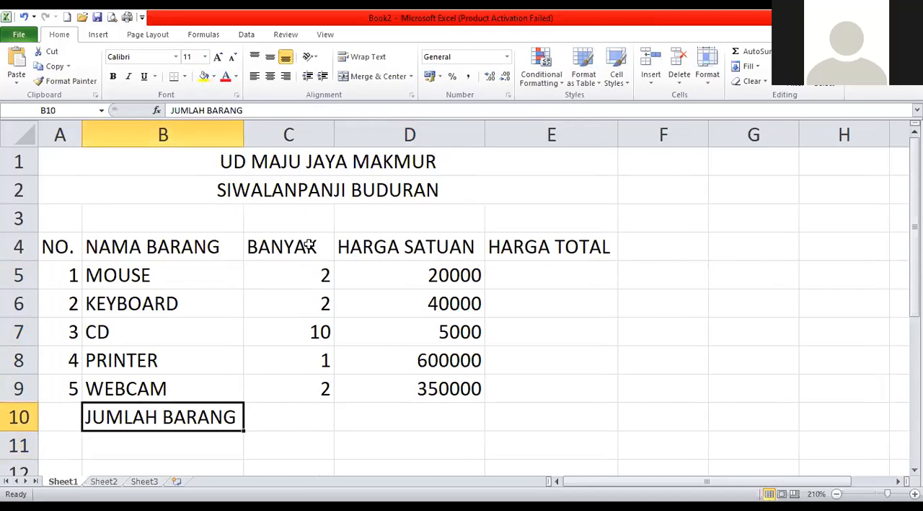
Apply All Borders to the whole table, from the NO. header to the JUMLAH BARANG row (A4:E10).
left_click_drag(48, 246, 497, 305)
left_click_drag(58, 241, 574, 413)
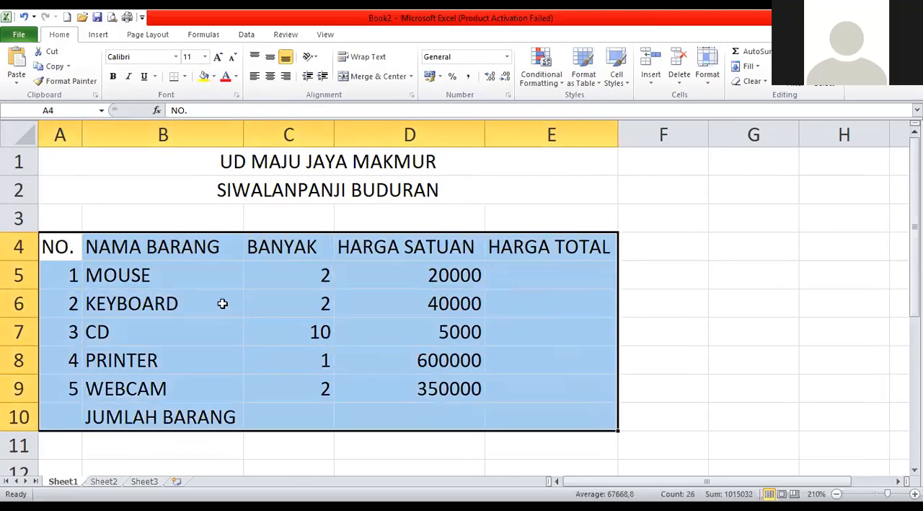
left_click(185, 77)
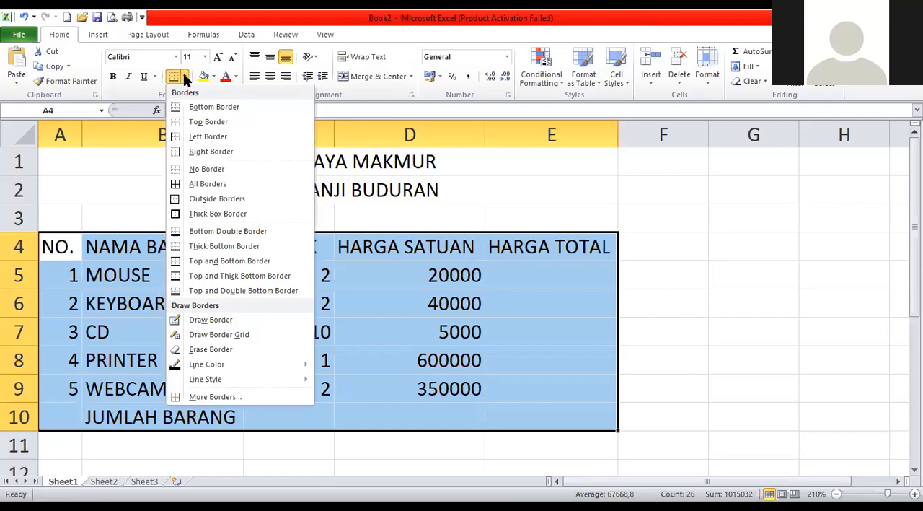
left_click(232, 186)
left_click(446, 354)
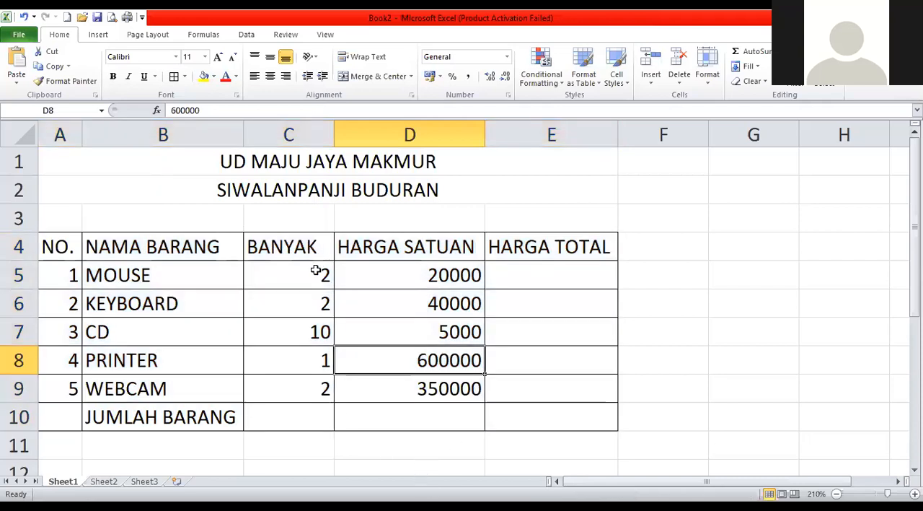
Center the quantities in C5:C9 horizontally.
left_click_drag(309, 272, 305, 380)
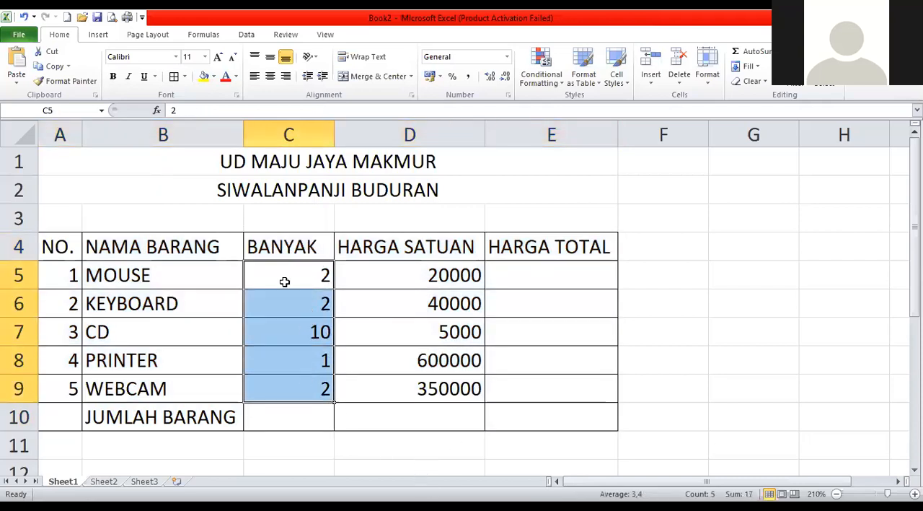
left_click(271, 78)
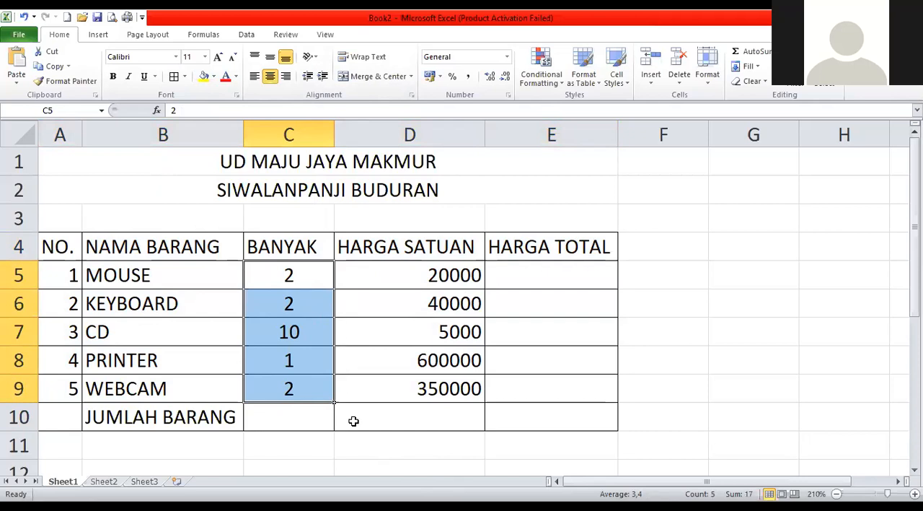
Format the price cells D5:E9 with the Accounting number format, using the Rp symbol and 0 decimal places.
left_click_drag(438, 273, 525, 382)
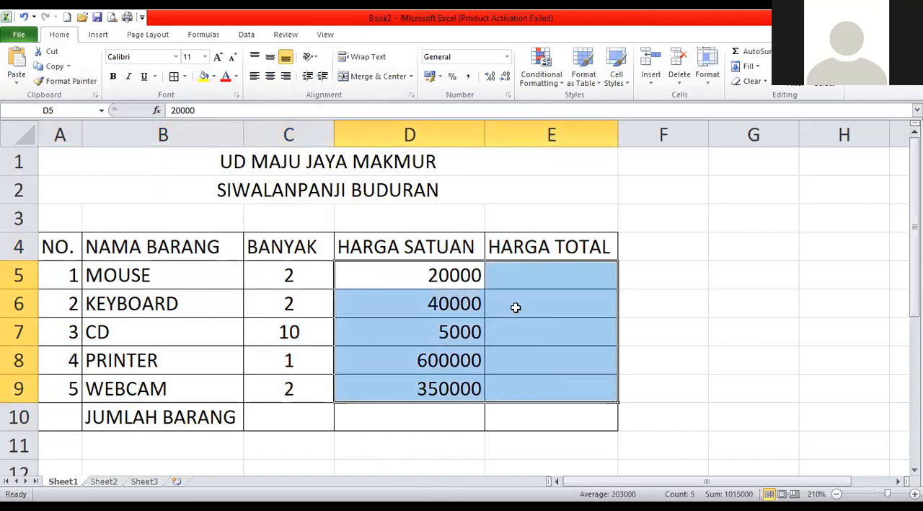
right_click(429, 274)
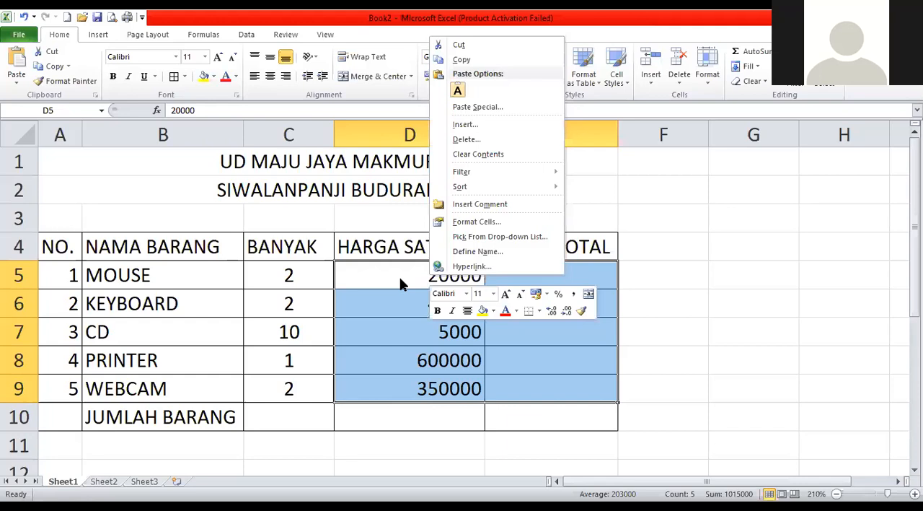
key("Escape")
right_click(405, 273)
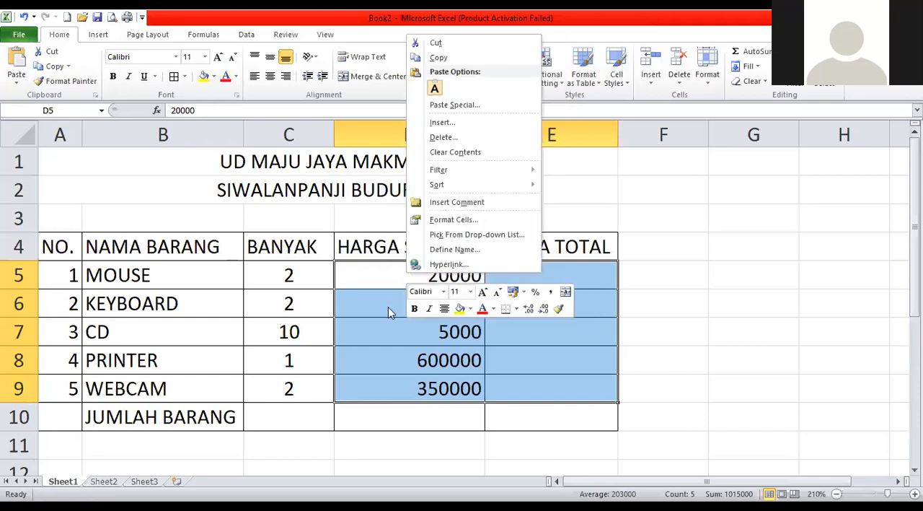
right_click(389, 308)
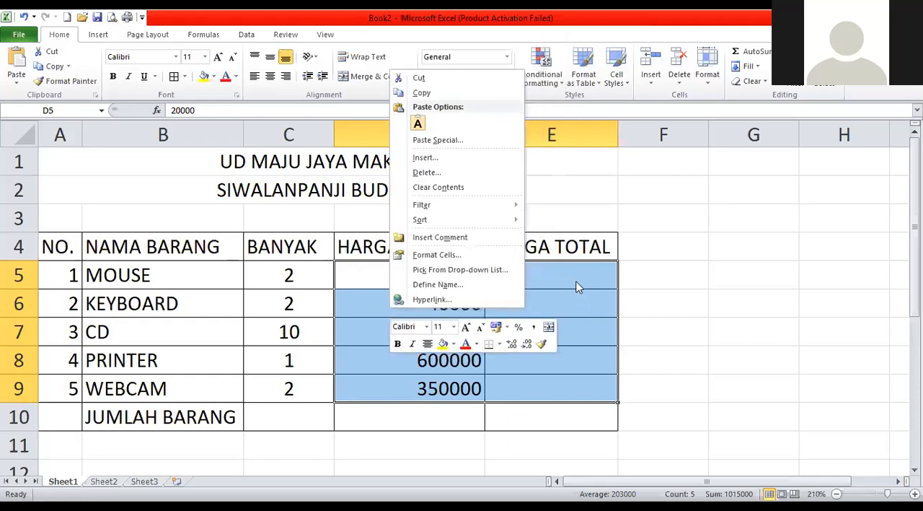
right_click(577, 285)
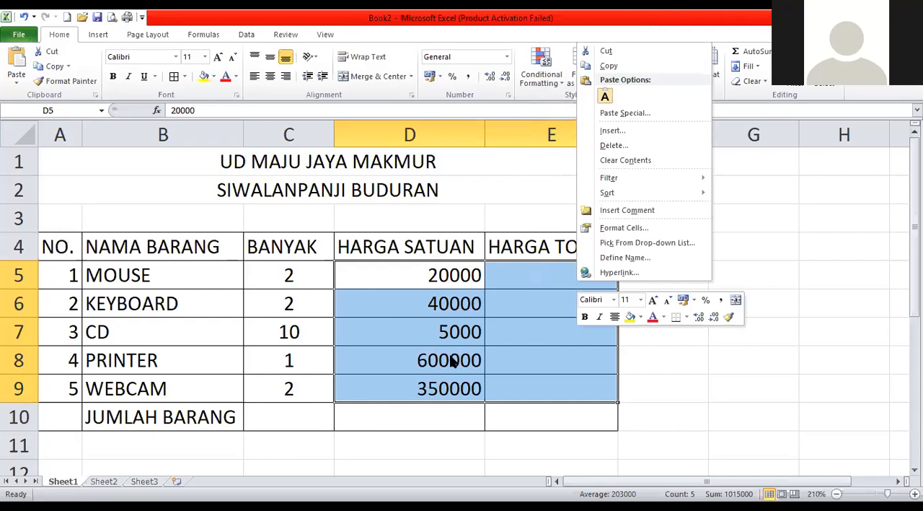
right_click(414, 323)
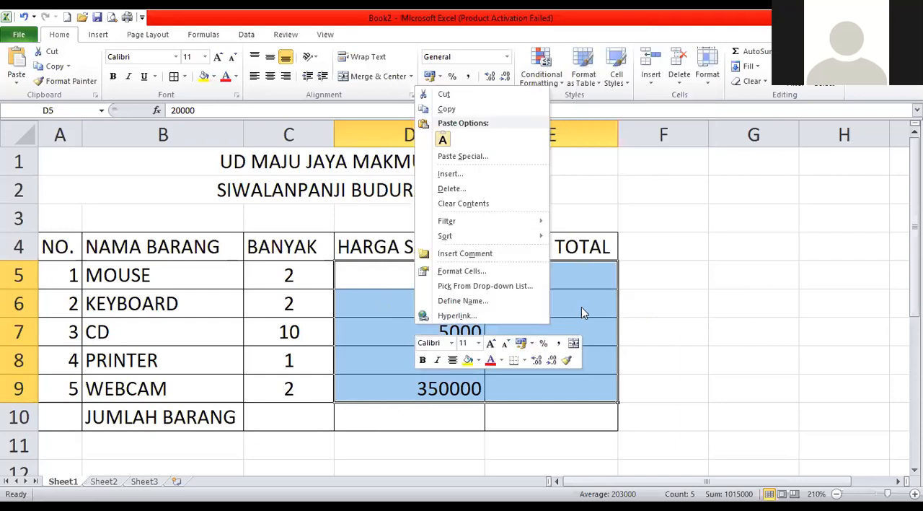
right_click(461, 364)
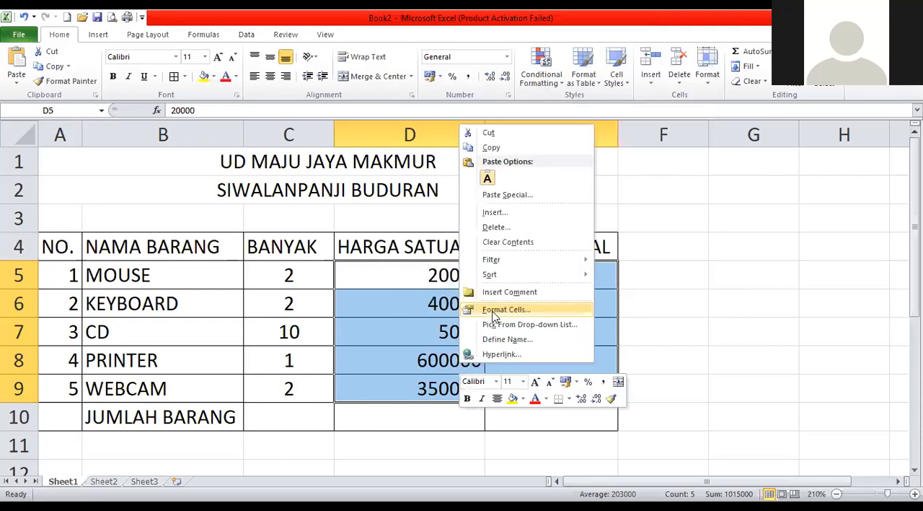
left_click(492, 310)
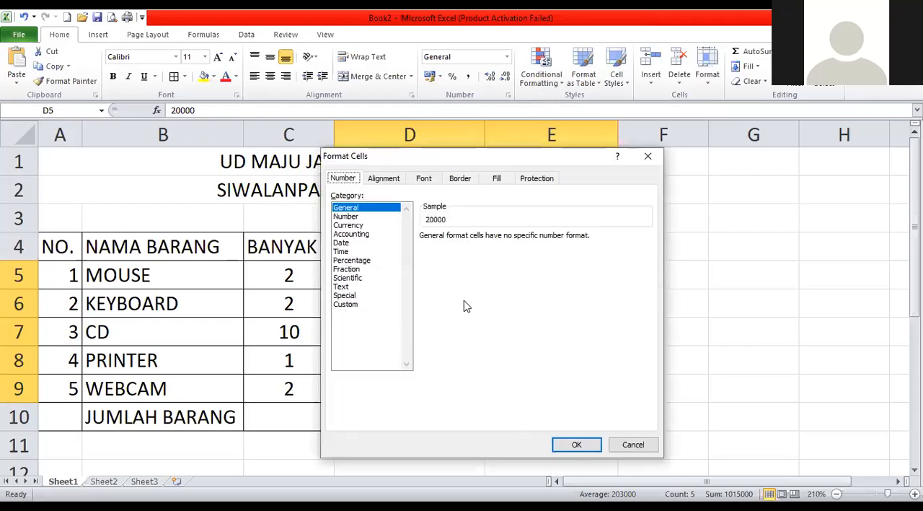
left_click(355, 225)
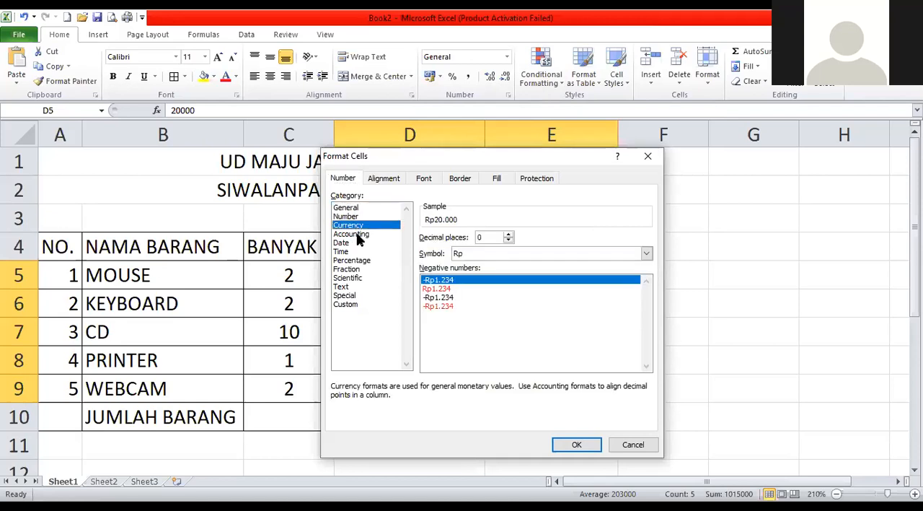
left_click(359, 236)
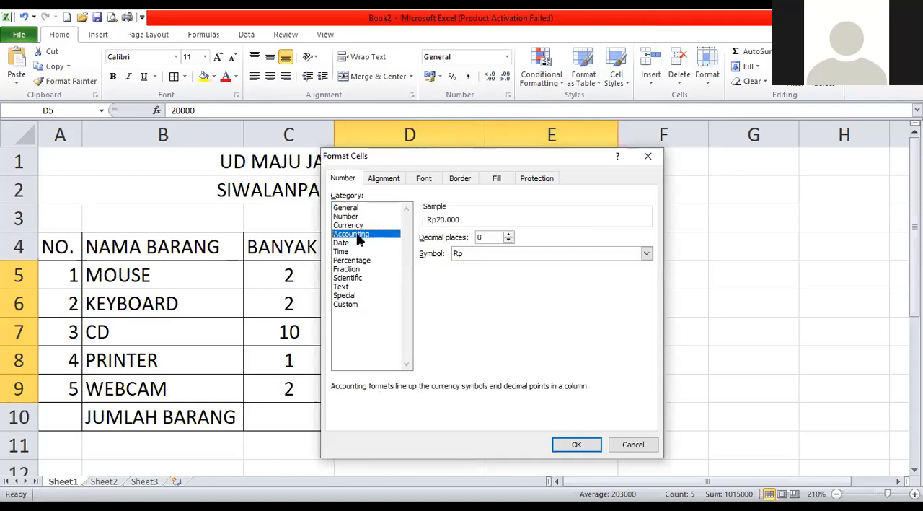
left_click(360, 226)
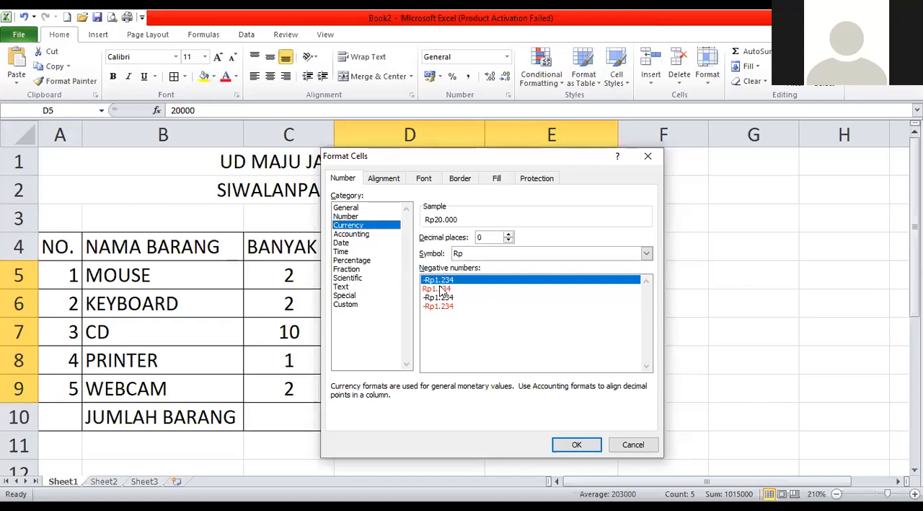
left_click(366, 235)
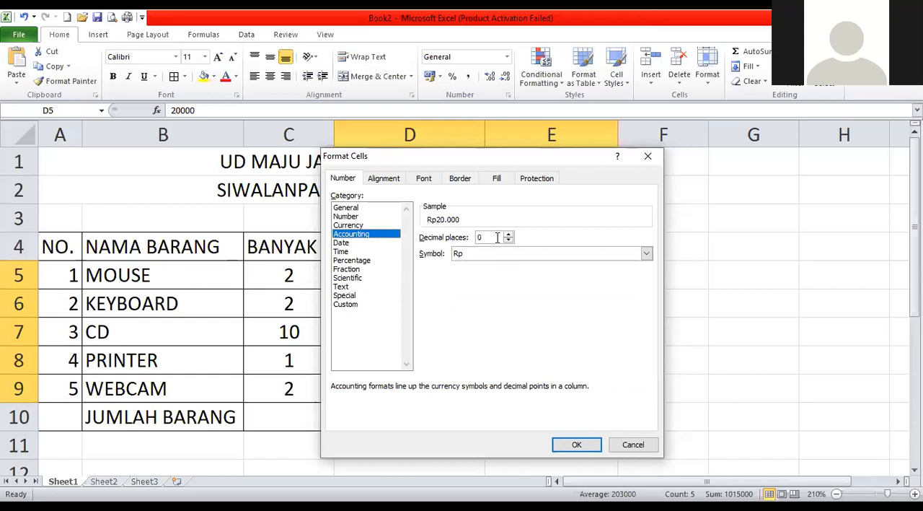
left_click(459, 259)
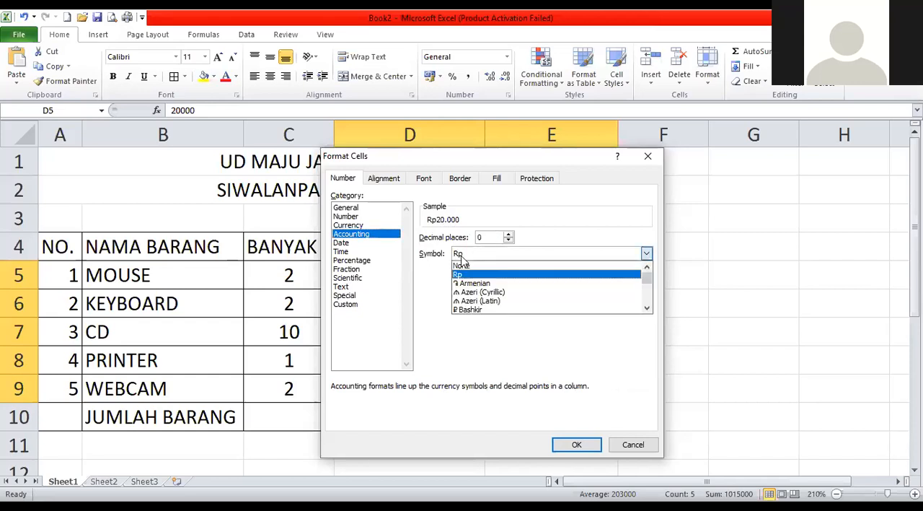
scroll(520, 300, "down", 2)
scroll(521, 300, "up", 2)
left_click(465, 275)
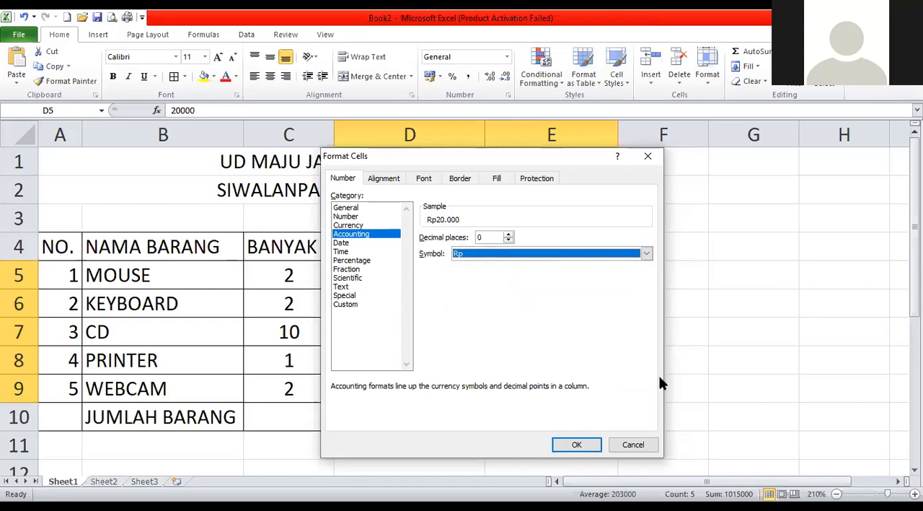
left_click(588, 446)
left_click(673, 240)
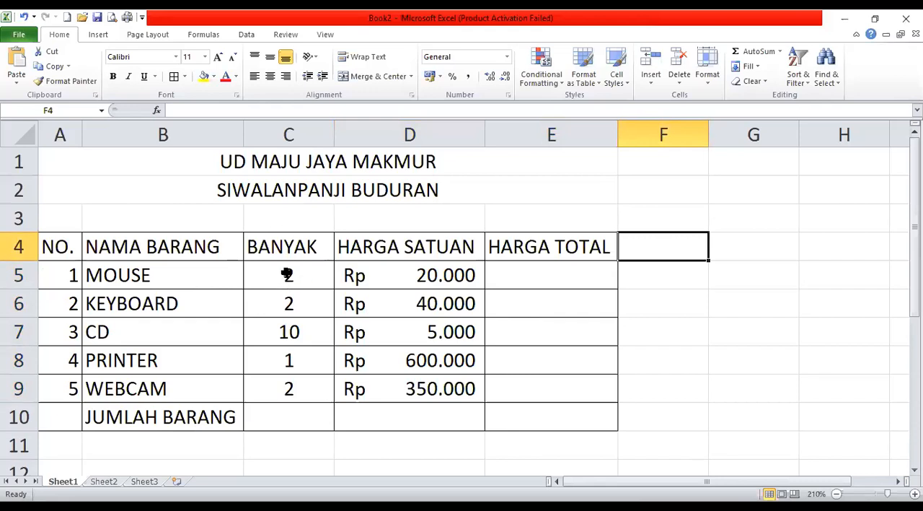
Enter the example formula =4+5 in the empty cell C15 below the table.
left_click(287, 423)
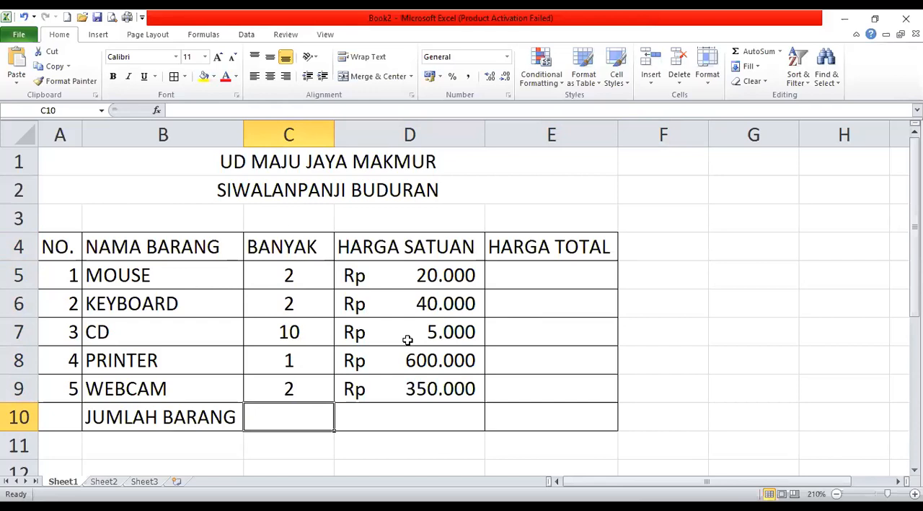
scroll(443, 333, "down", 2)
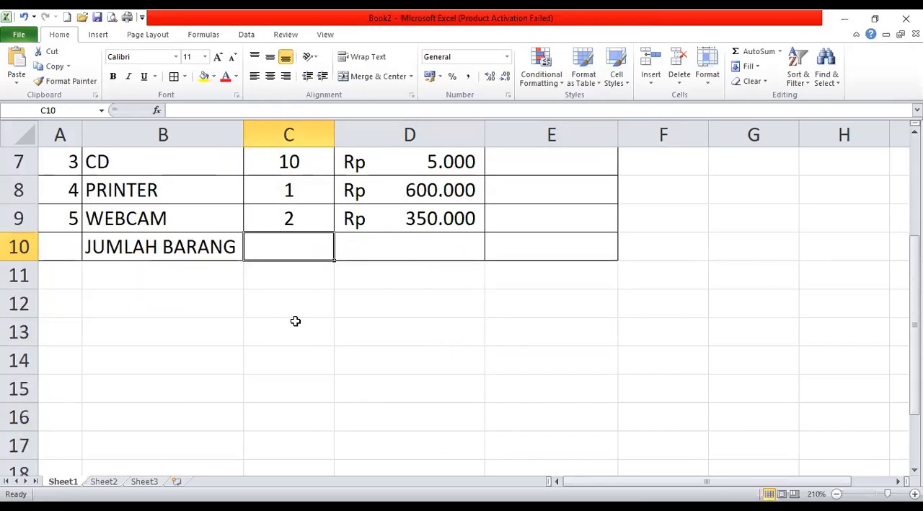
scroll(298, 307, "up", 2)
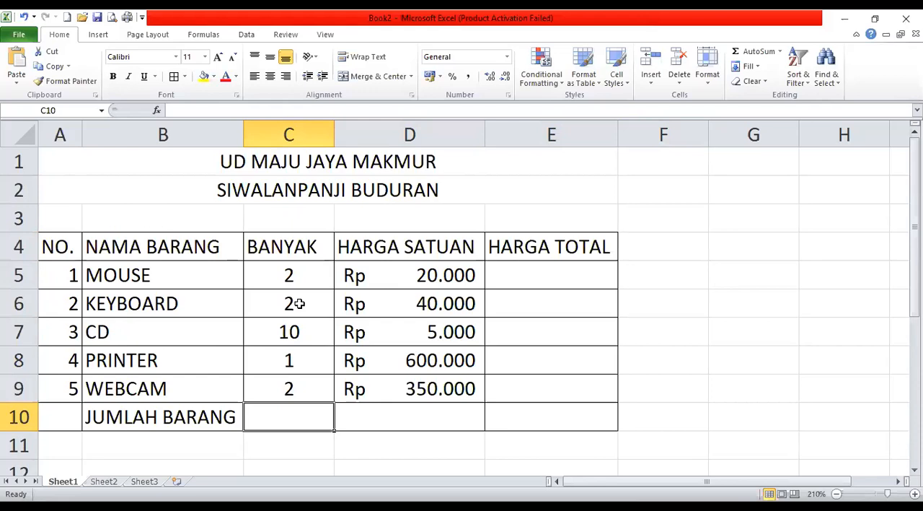
scroll(298, 303, "down", 4)
left_click(266, 222)
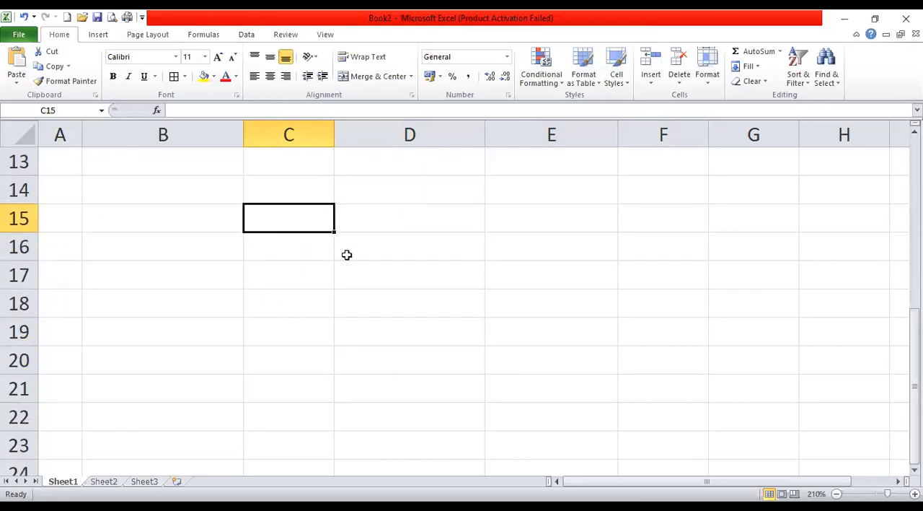
type("=")
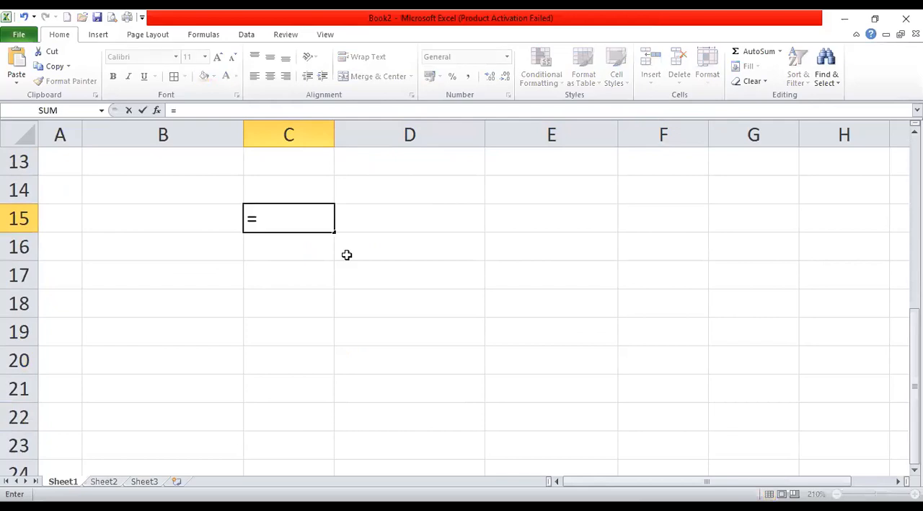
type("4+5")
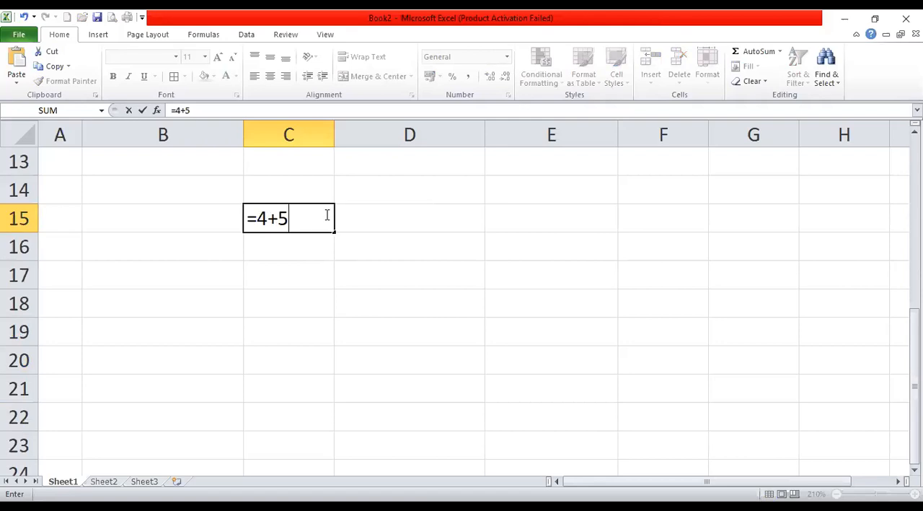
key("Return")
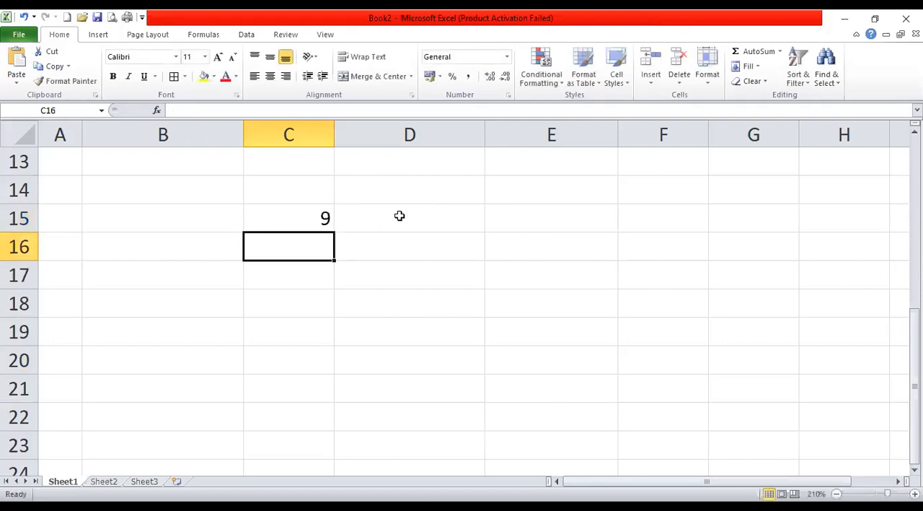
Extend the example formula in C15 with subtraction, division and power so that it reads =4+5-1/4^2.
left_click(322, 218)
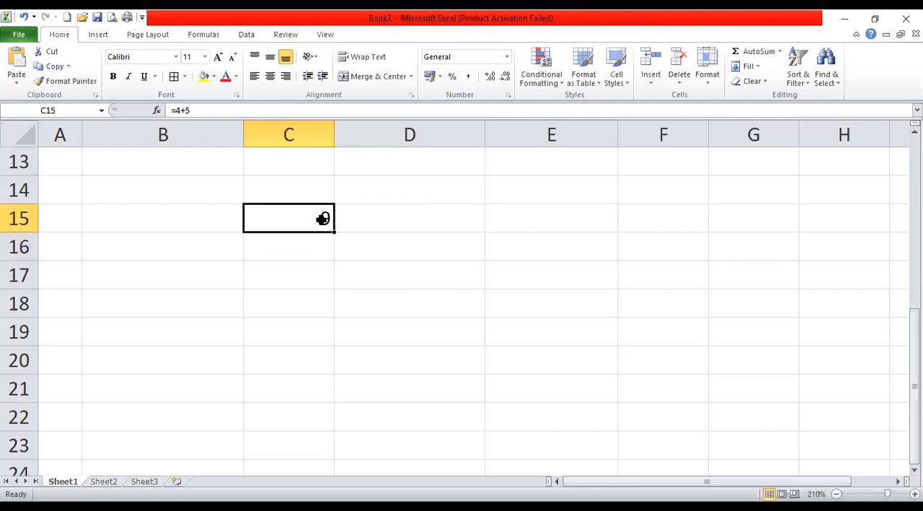
double_click(322, 218)
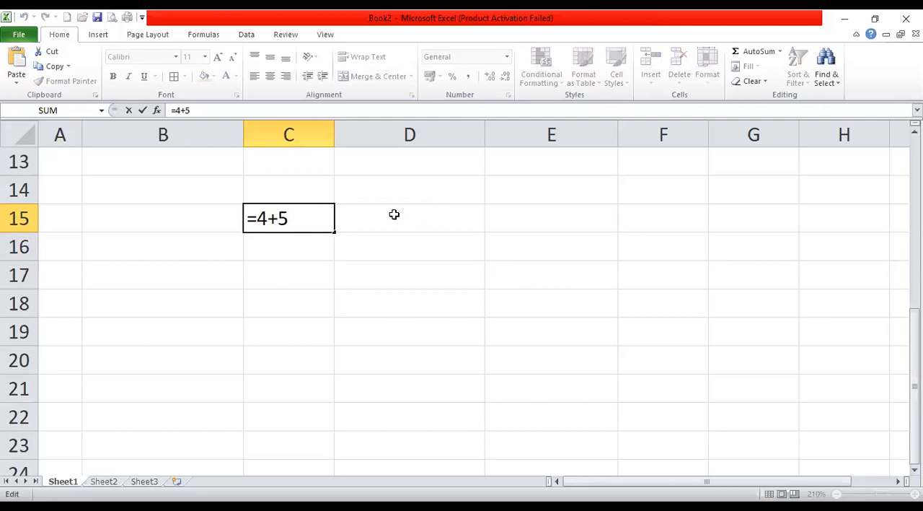
type("-1/4")
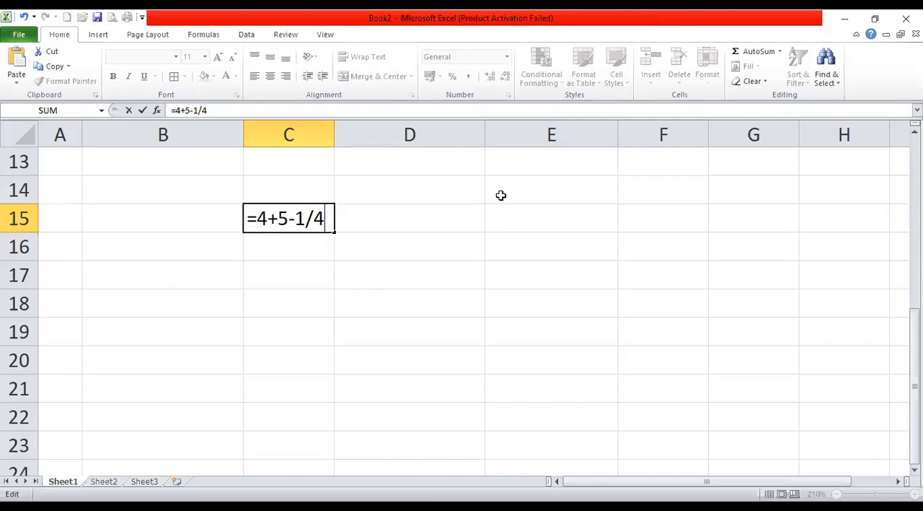
type("^")
type("2")
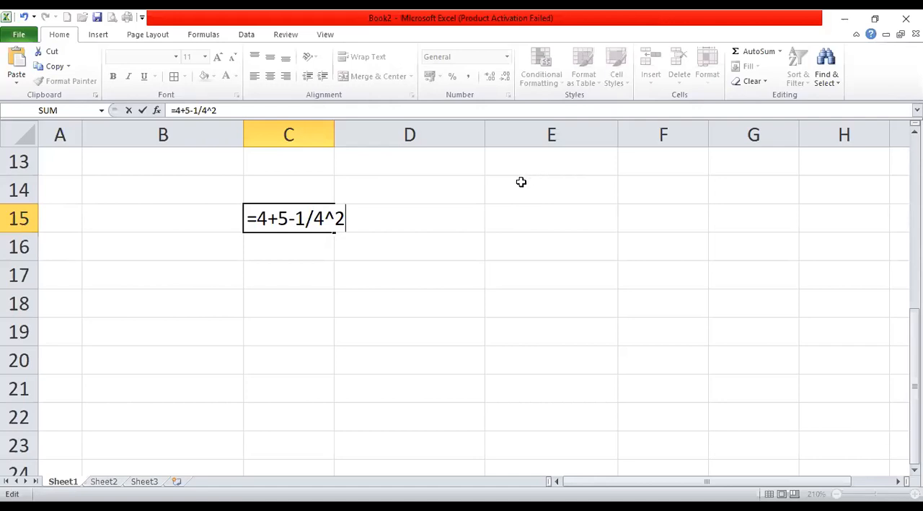
key("Return")
left_click(292, 216)
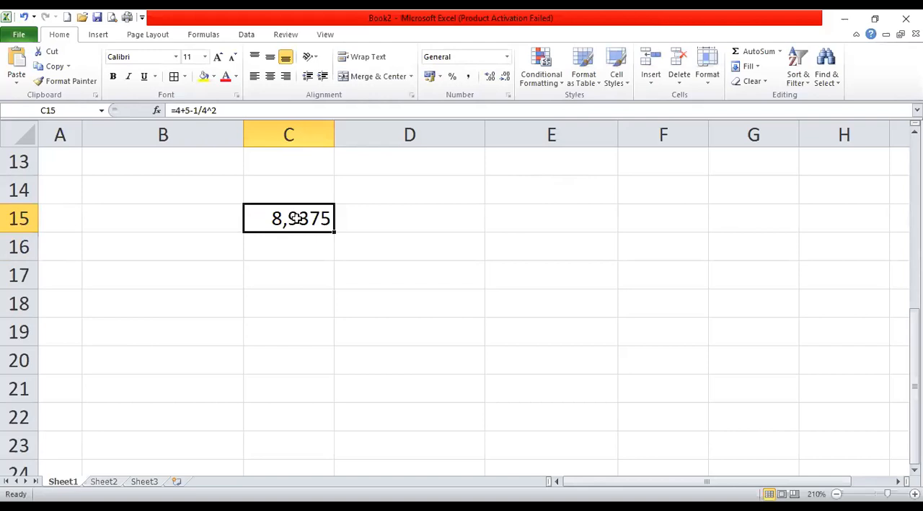
key("F2")
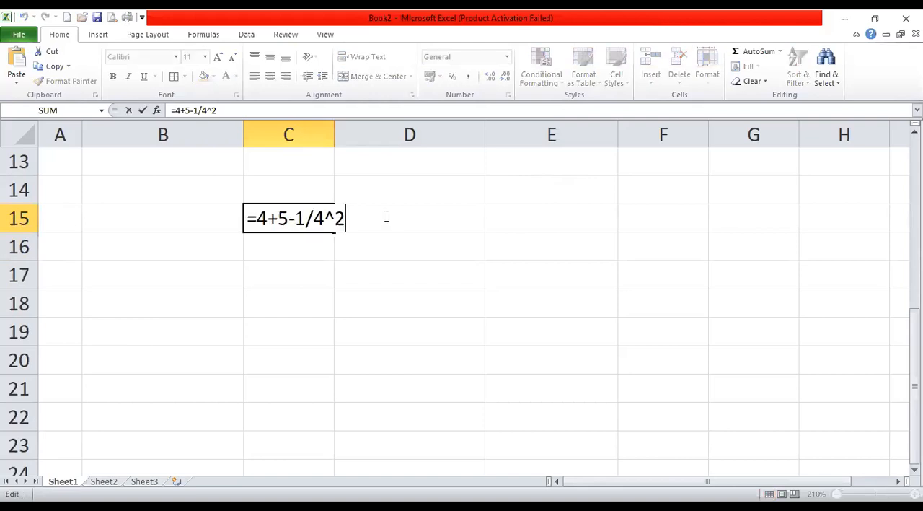
key("Return")
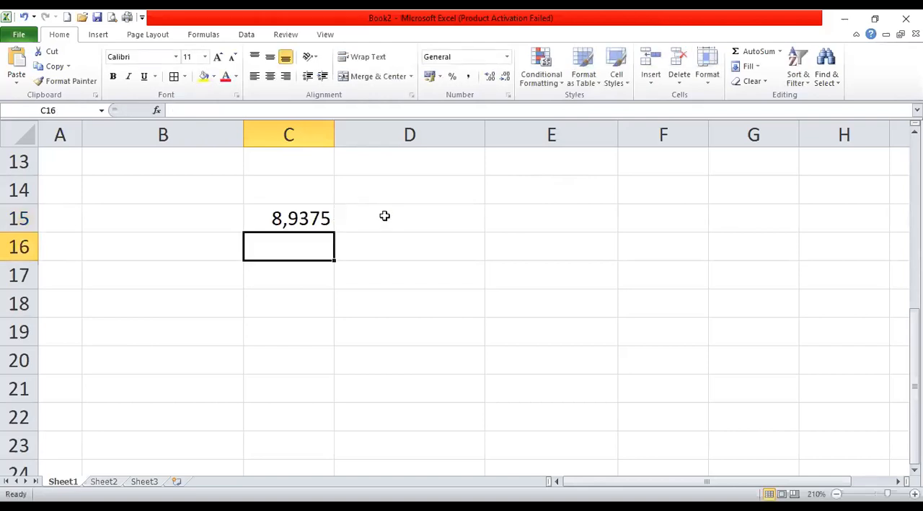
Total the BANYAK quantities in the JUMLAH BARANG row by entering =SUM(C5:C9) in C10.
left_click(402, 190)
scroll(398, 199, "up", 4)
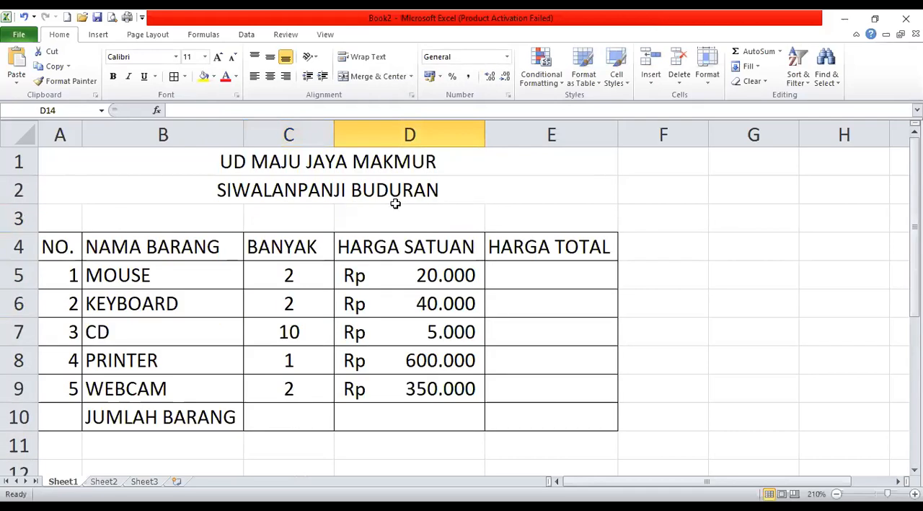
left_click(309, 273)
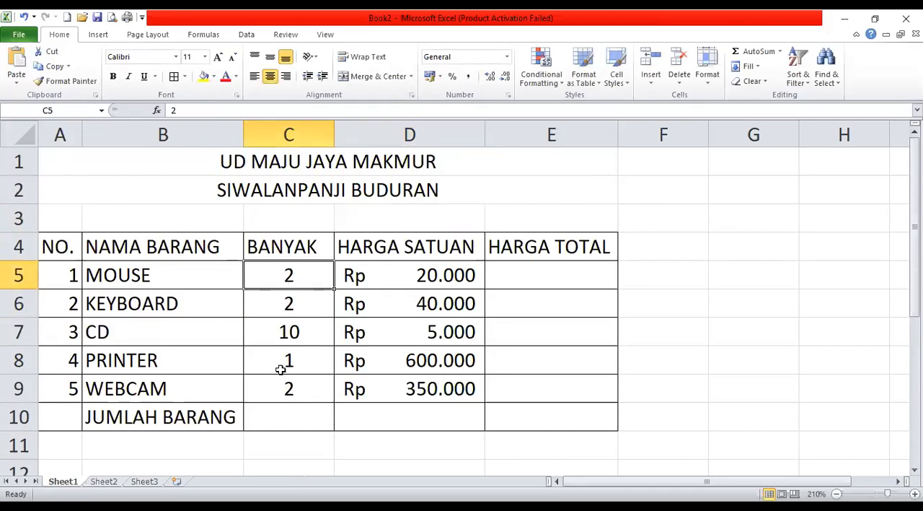
left_click(287, 413)
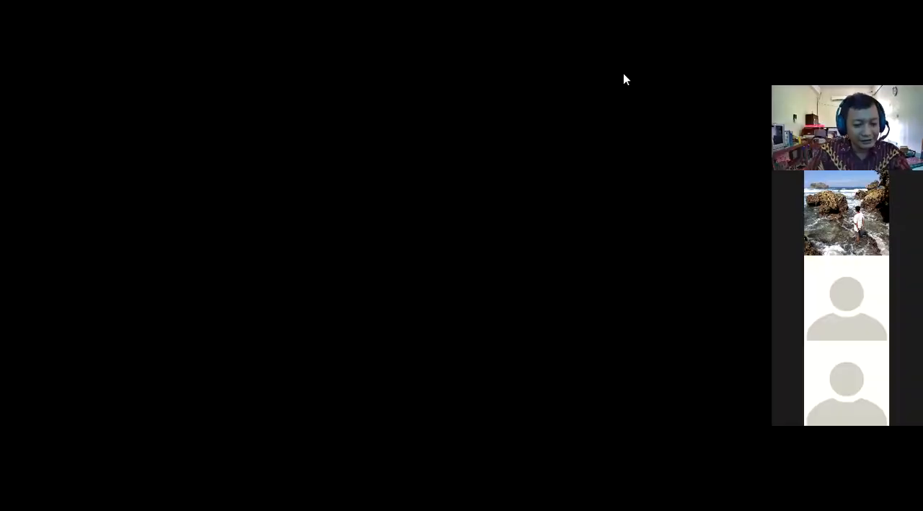
type("S")
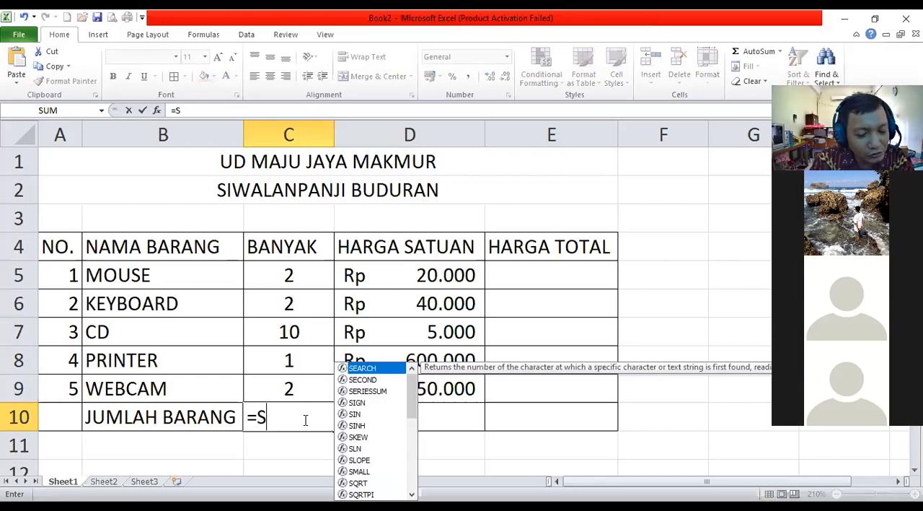
type("UM")
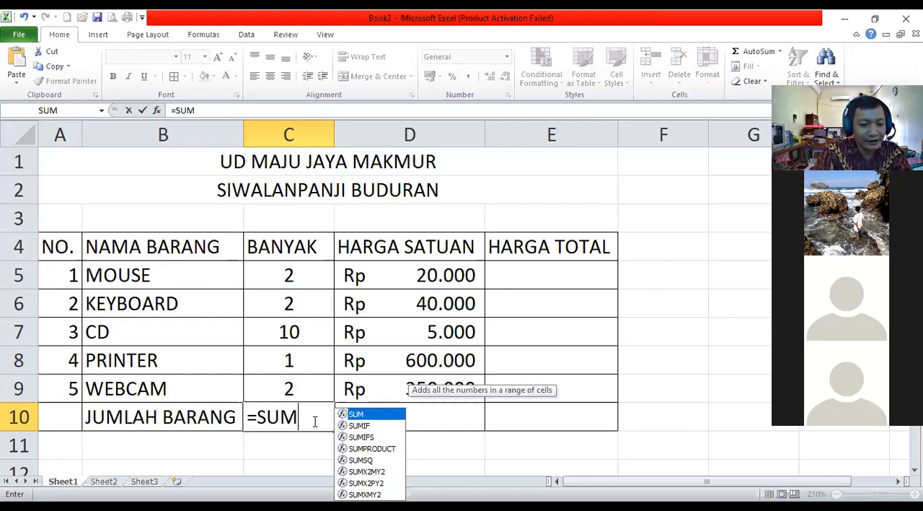
type("(")
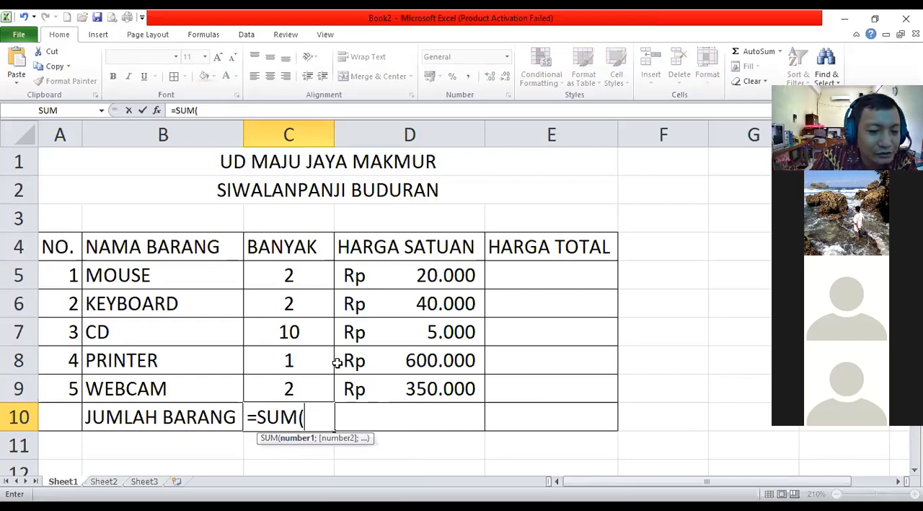
left_click(290, 274)
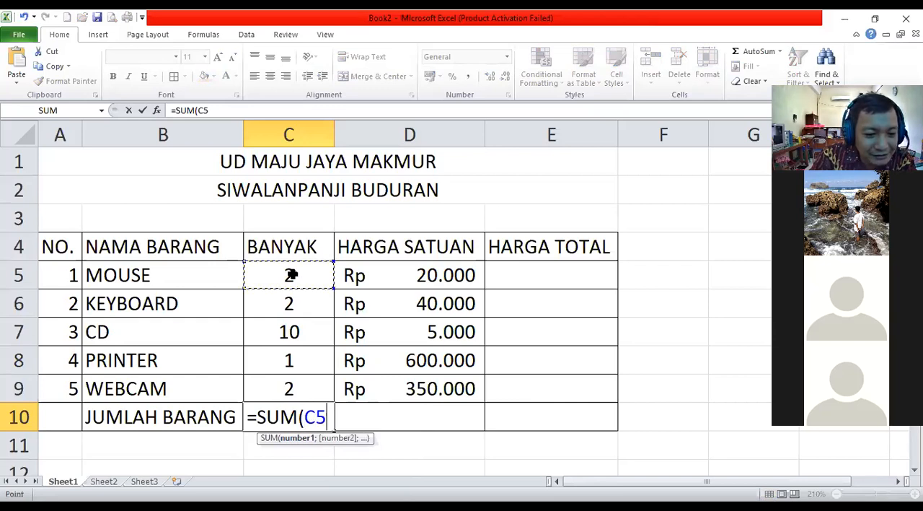
left_click_drag(289, 287, 289, 304)
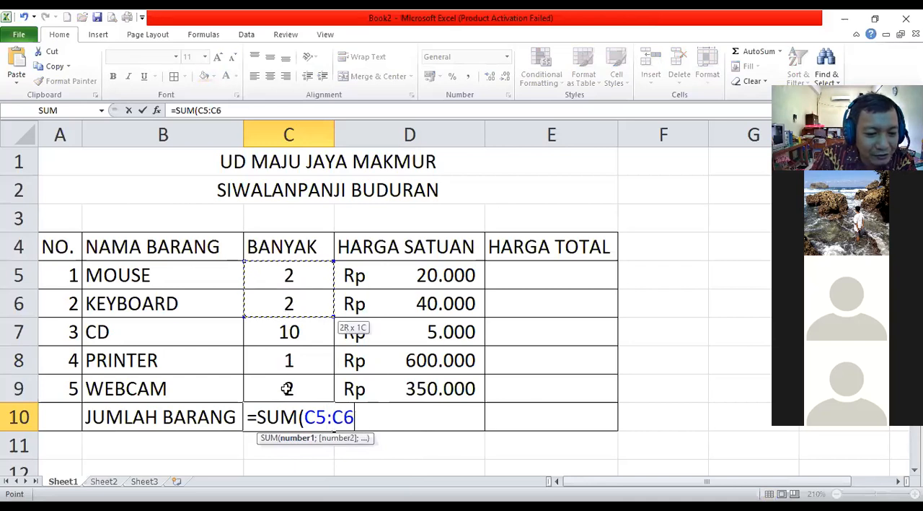
left_click_drag(287, 388, 288, 390)
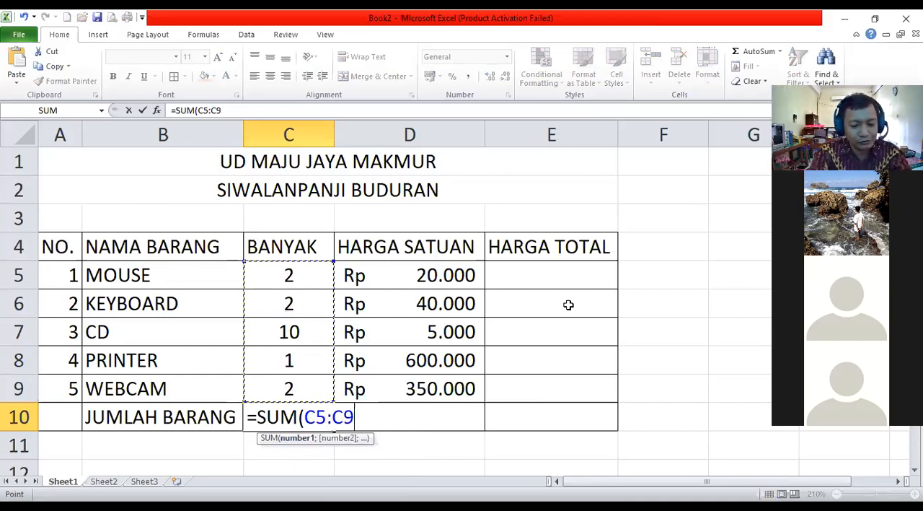
type(")")
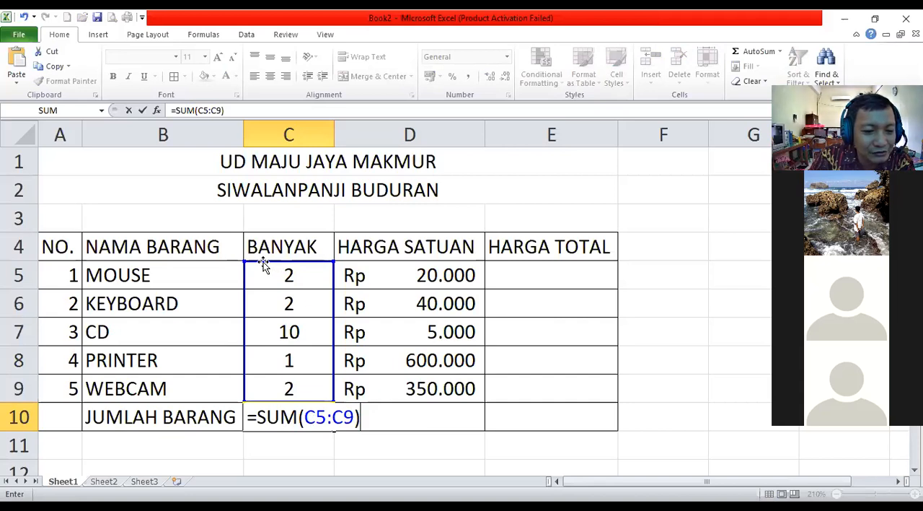
key("Return")
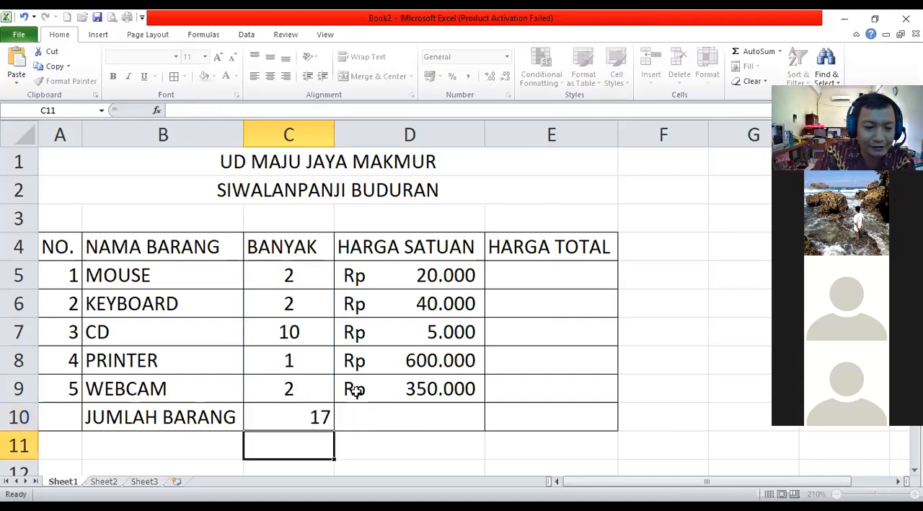
Center the JUMLAH BARANG total in C10 horizontally and check its formula without changing it.
left_click(321, 411)
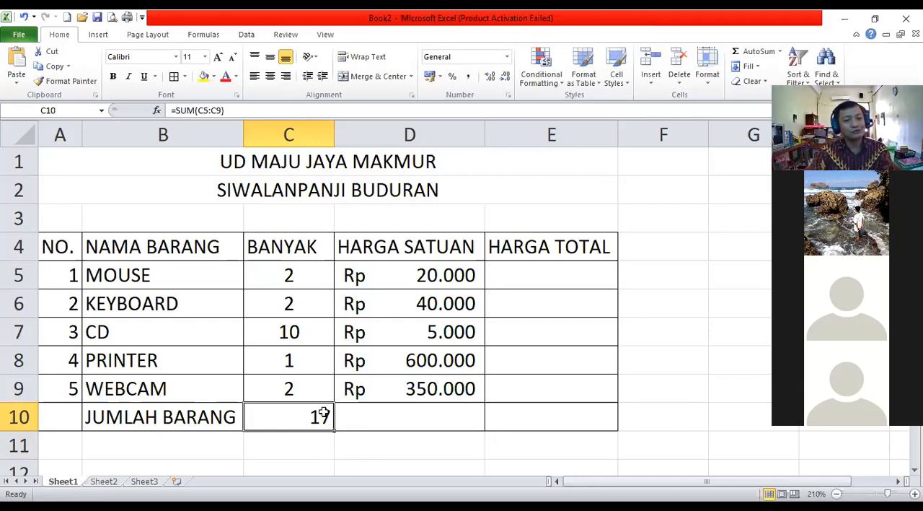
left_click(270, 75)
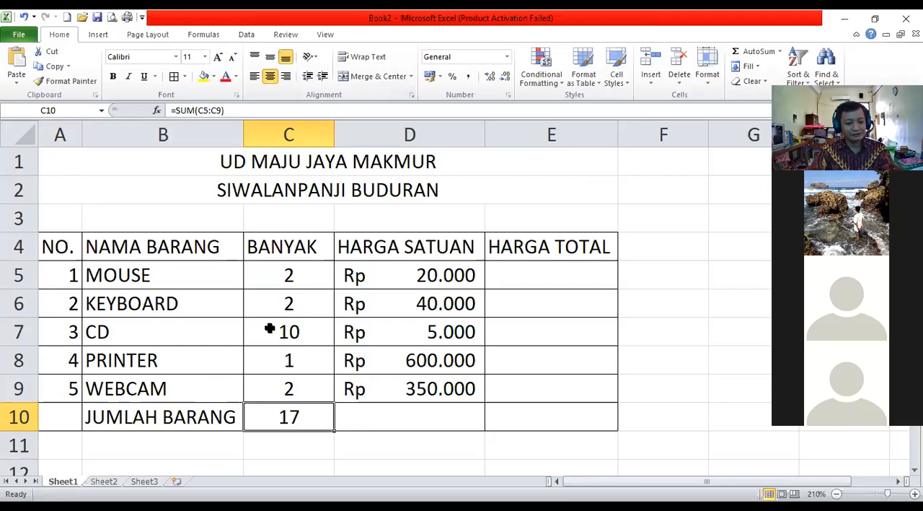
key("F2")
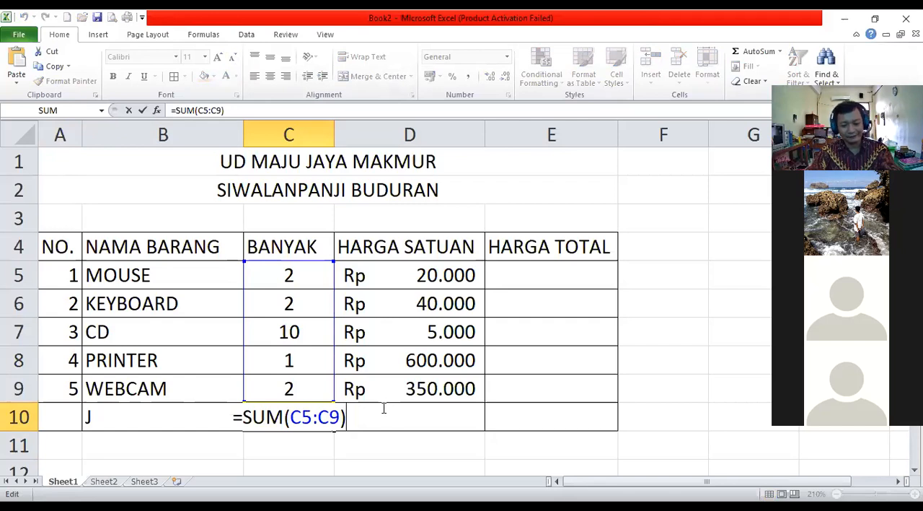
key("Return")
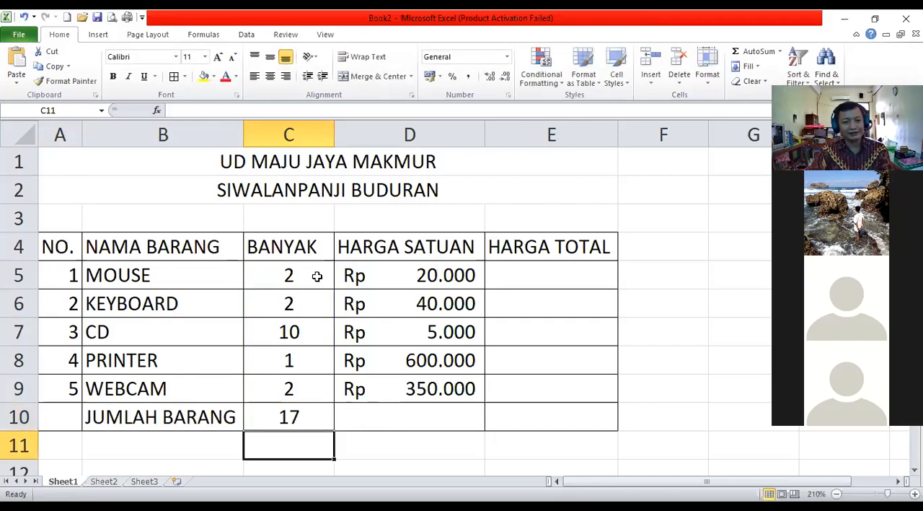
left_click(524, 276)
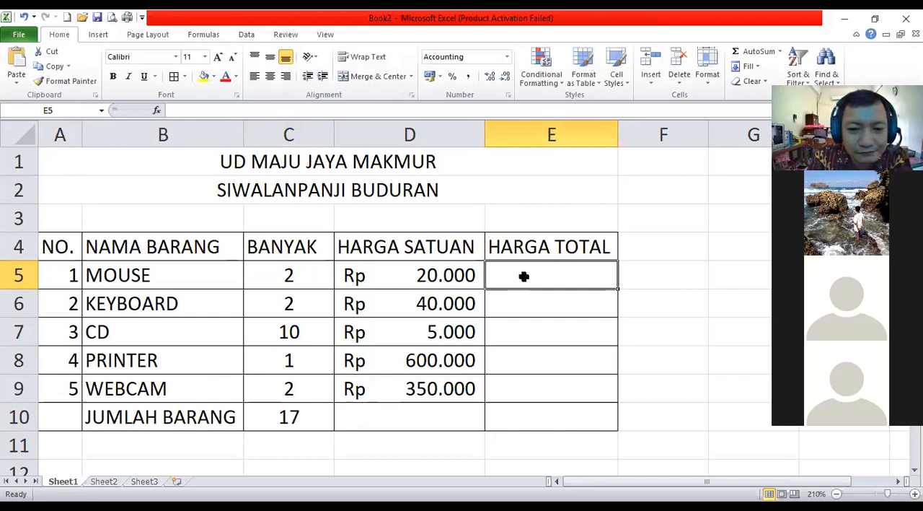
left_click(518, 243)
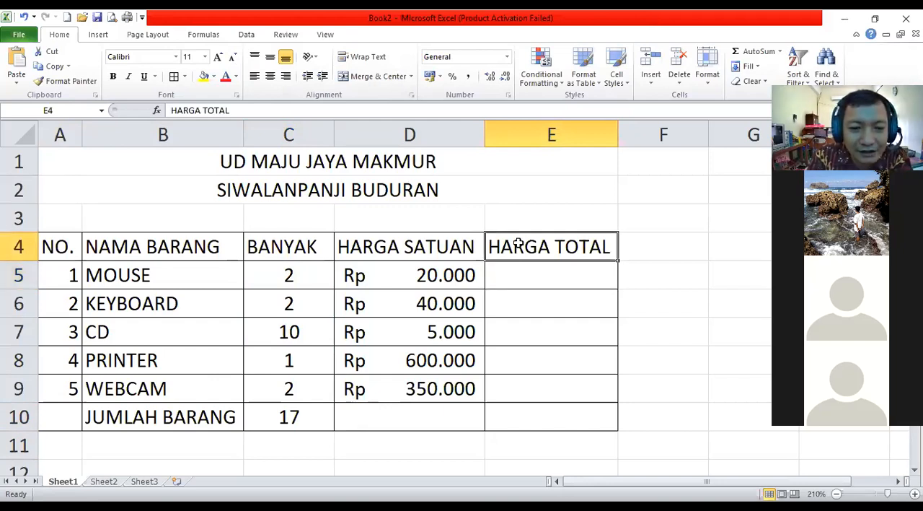
left_click(287, 248)
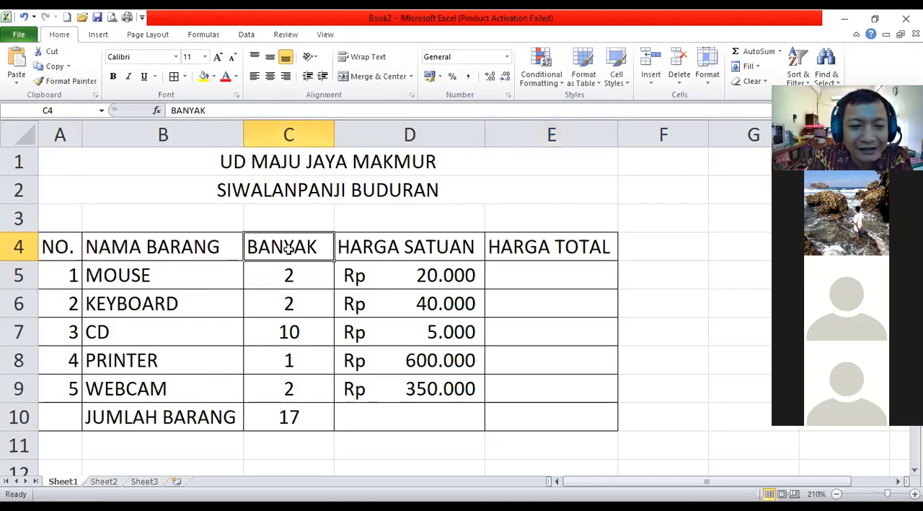
left_click(425, 247)
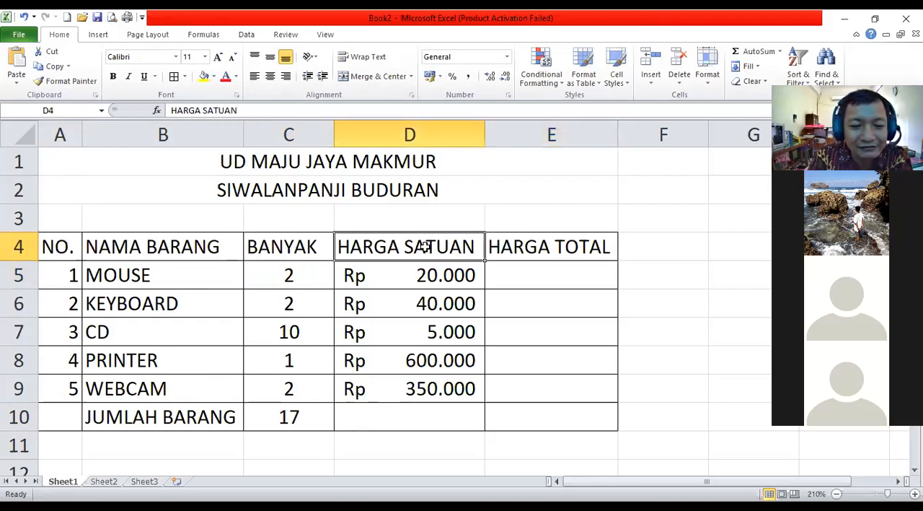
left_click(561, 279)
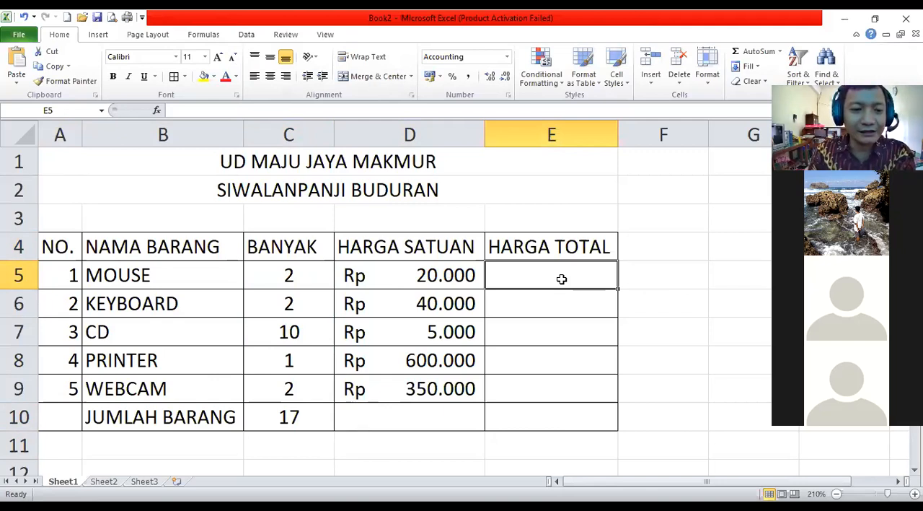
Add a multiplication by 8 to the example formula in C15 so that it reads =4+5-1/4^2*8.
scroll(180, 400, "down", 3)
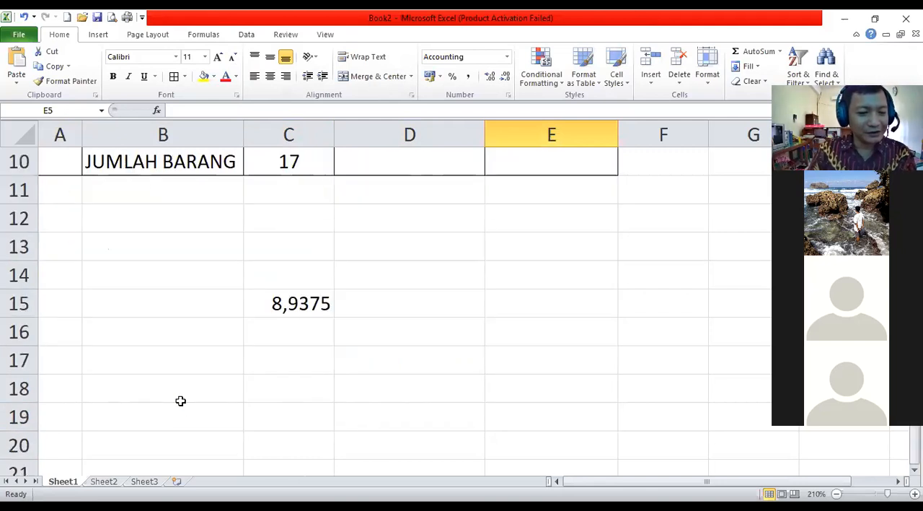
left_click(288, 308)
double_click(293, 309)
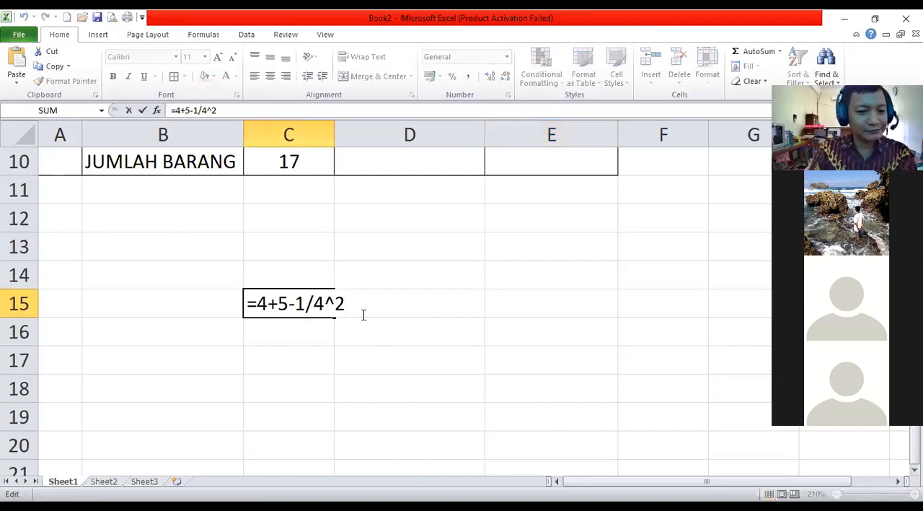
type("*")
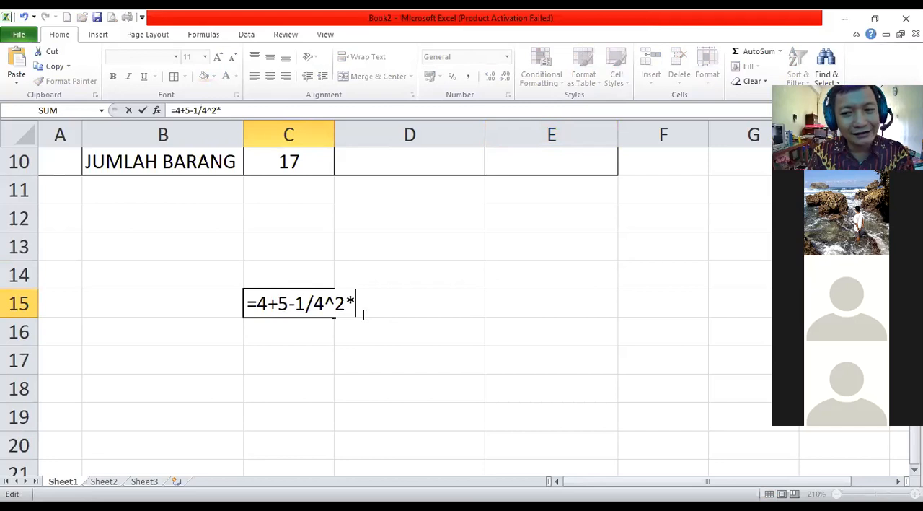
type("8")
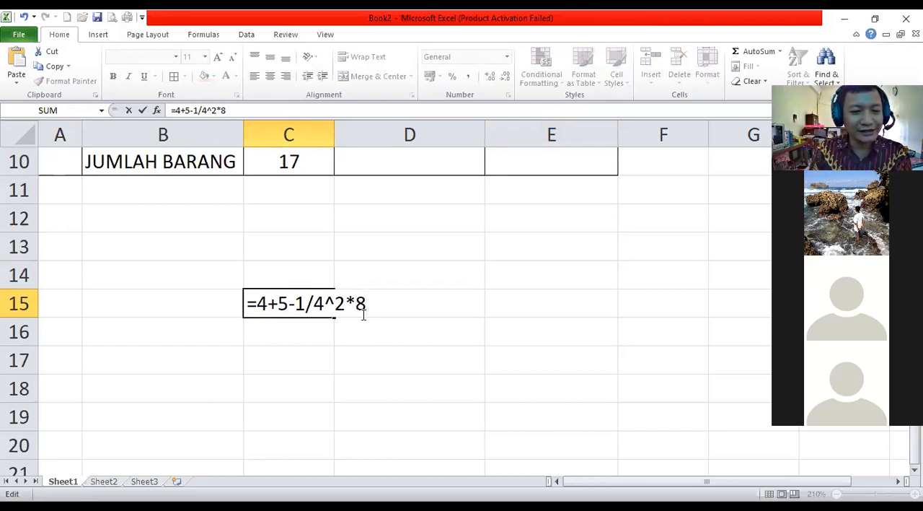
key("Return")
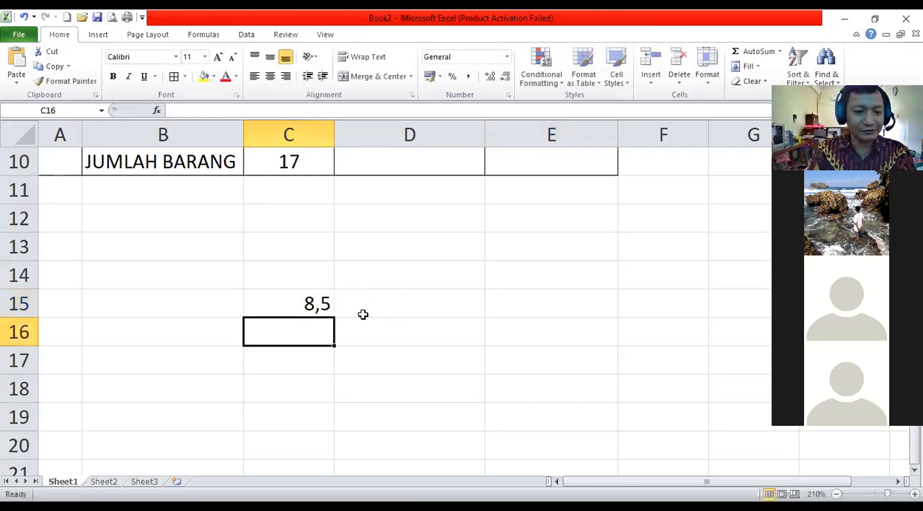
Calculate the MOUSE row's HARGA TOTAL by entering =C5*D5 in E5.
scroll(379, 315, "up", 3)
left_click(569, 273)
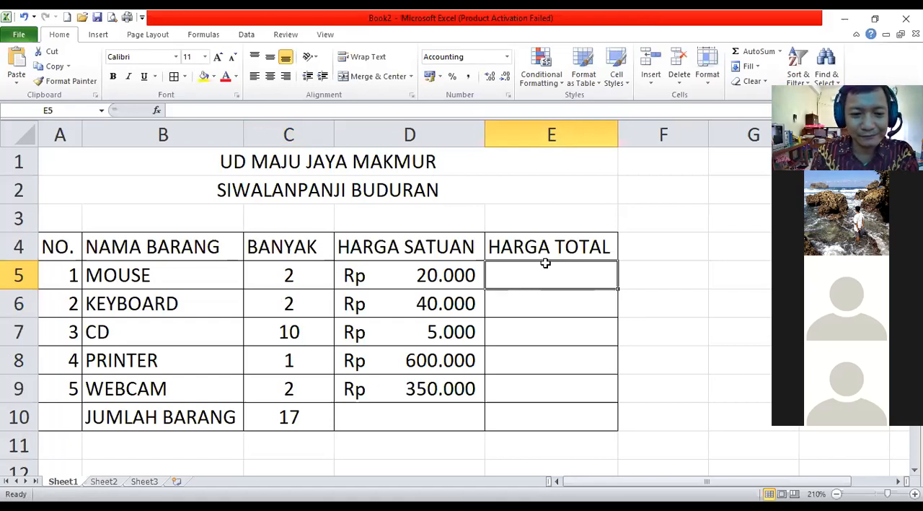
type("=")
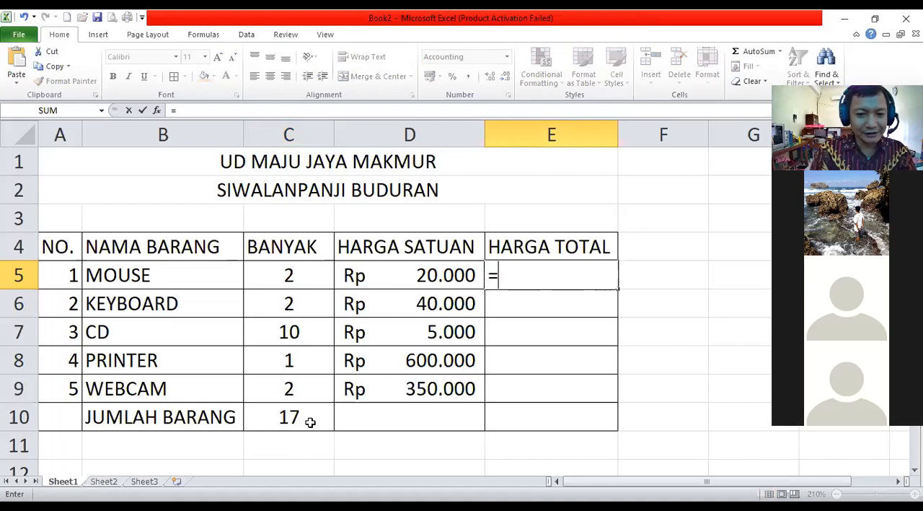
left_click(290, 275)
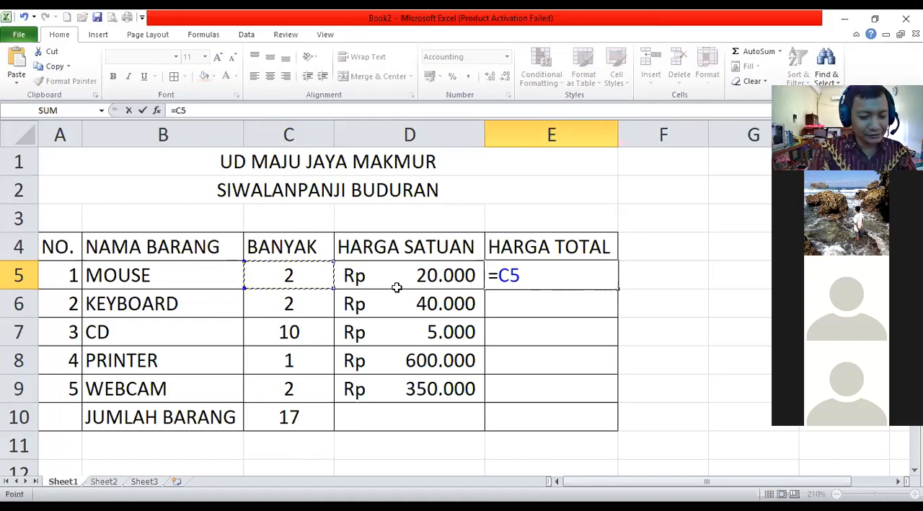
type("*")
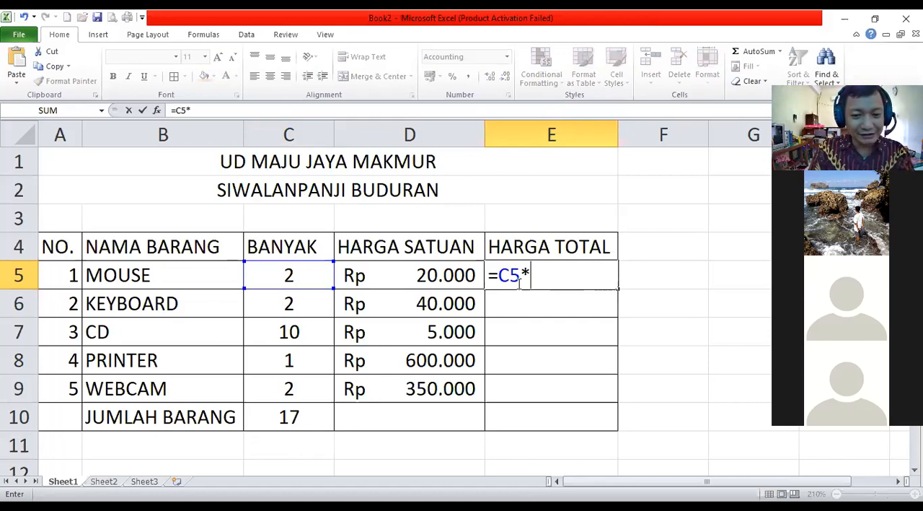
type("D")
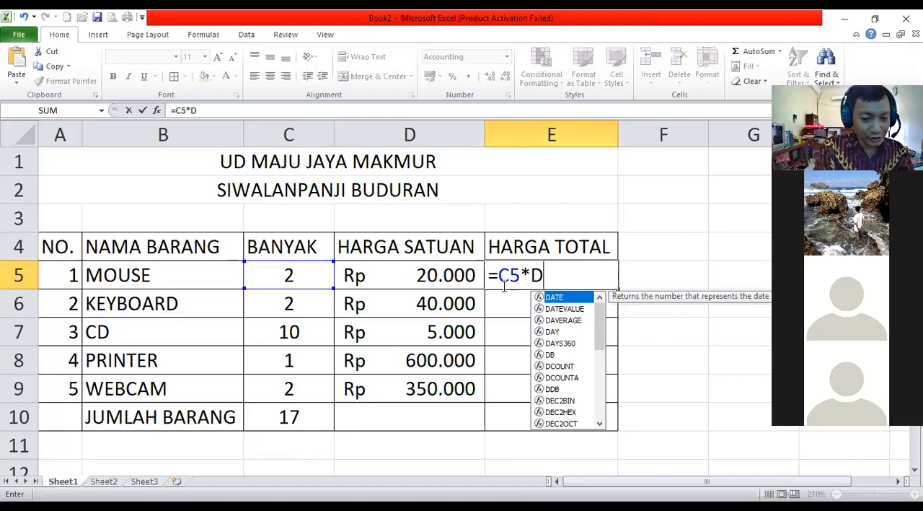
type("5")
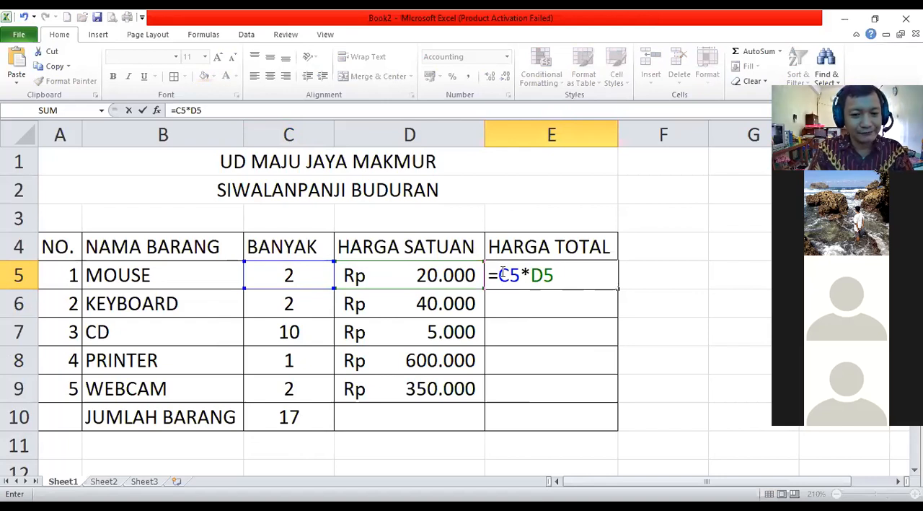
key("Return")
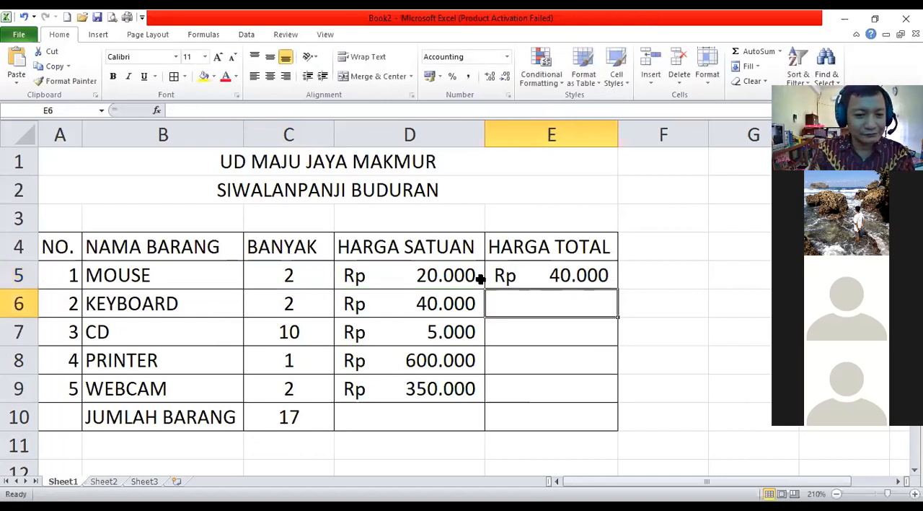
Fill the HARGA TOTAL formula from E5 down through E9 for the remaining items.
left_click(543, 271)
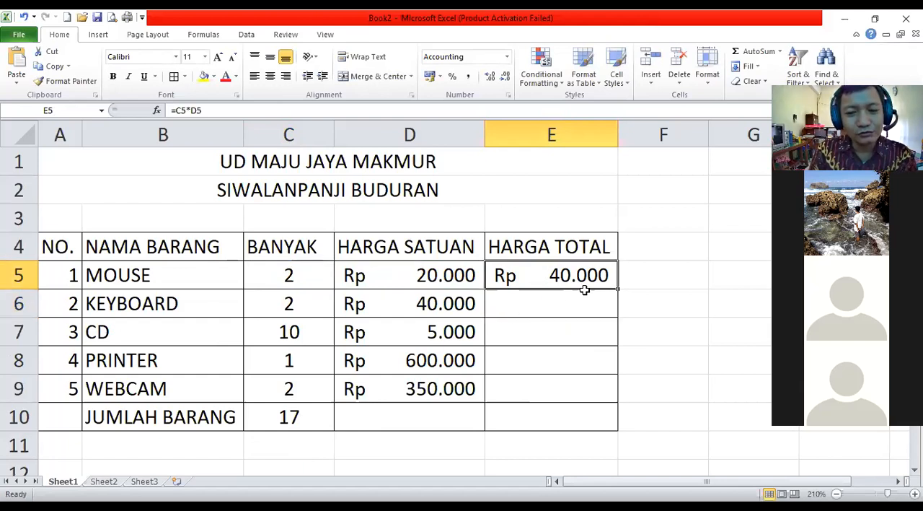
left_click(309, 299)
left_click(423, 303)
left_click(316, 336)
left_click(385, 337)
left_click(320, 364)
left_click(385, 367)
left_click(543, 276)
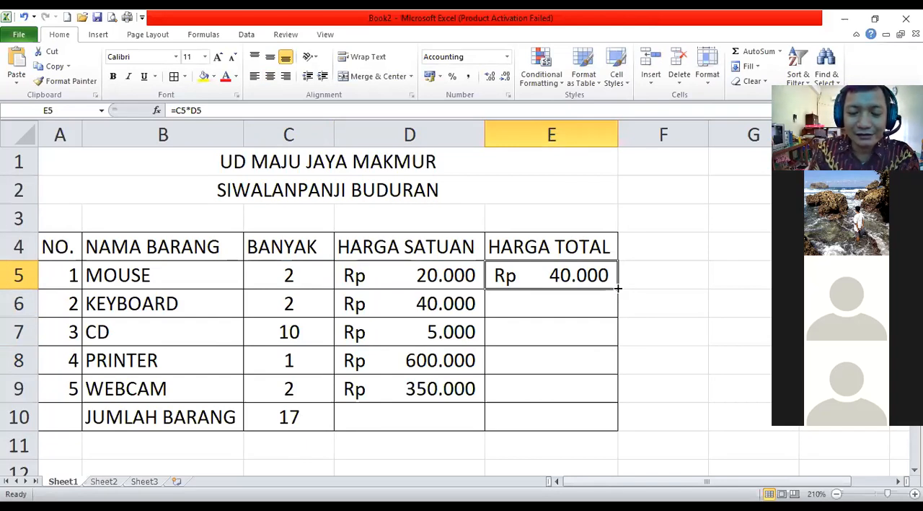
left_click_drag(618, 287, 596, 402)
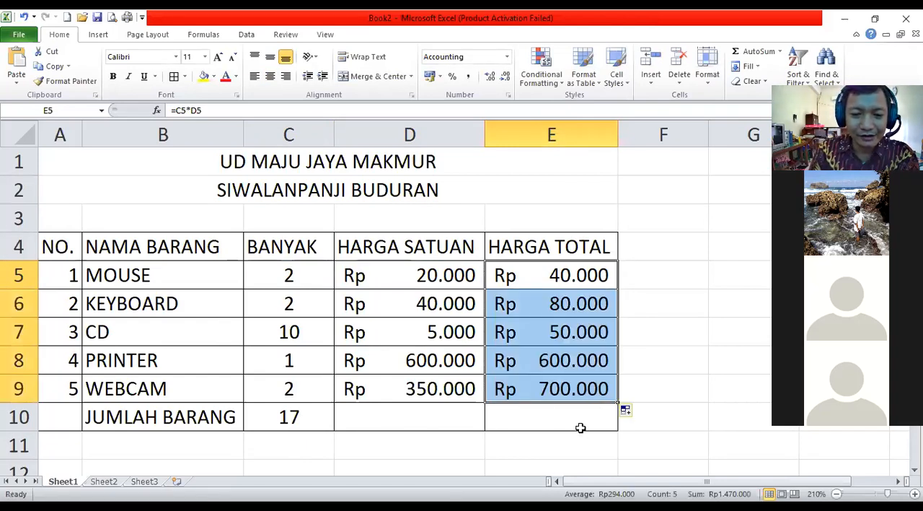
Review the table's two title rows, the rows below it, and the MOUSE row's HARGA SATUAN and HARGA TOTAL cells.
left_click(538, 460)
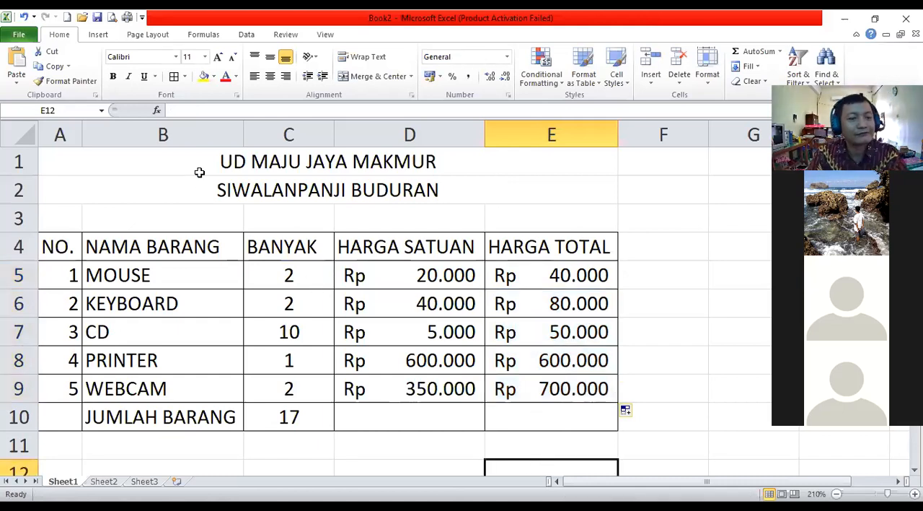
left_click(559, 184)
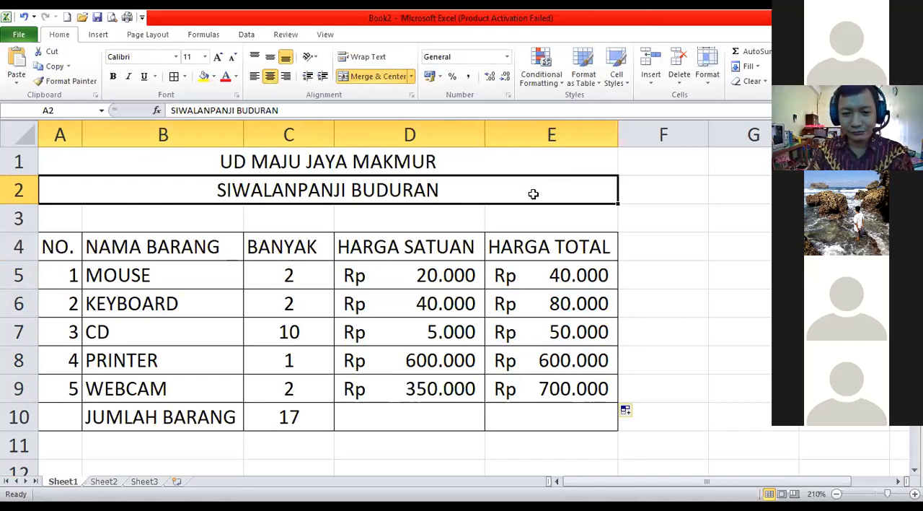
left_click(372, 163)
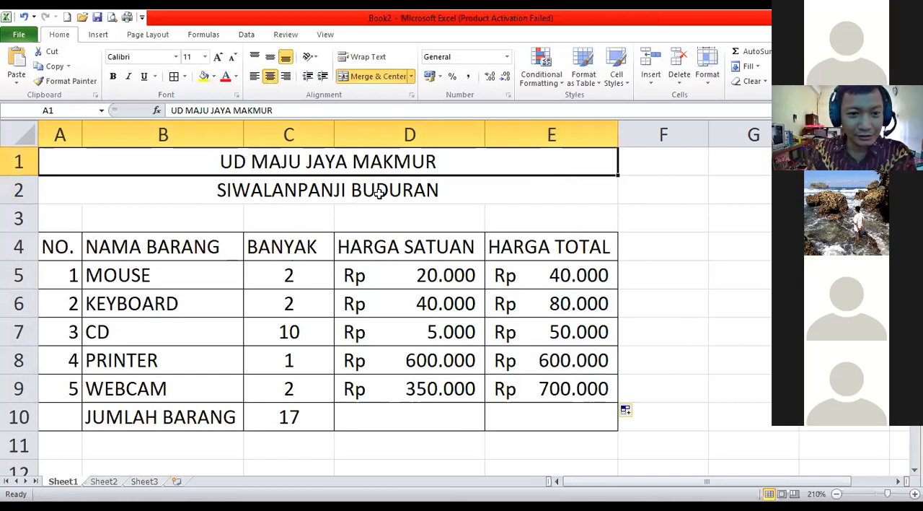
left_click(378, 193)
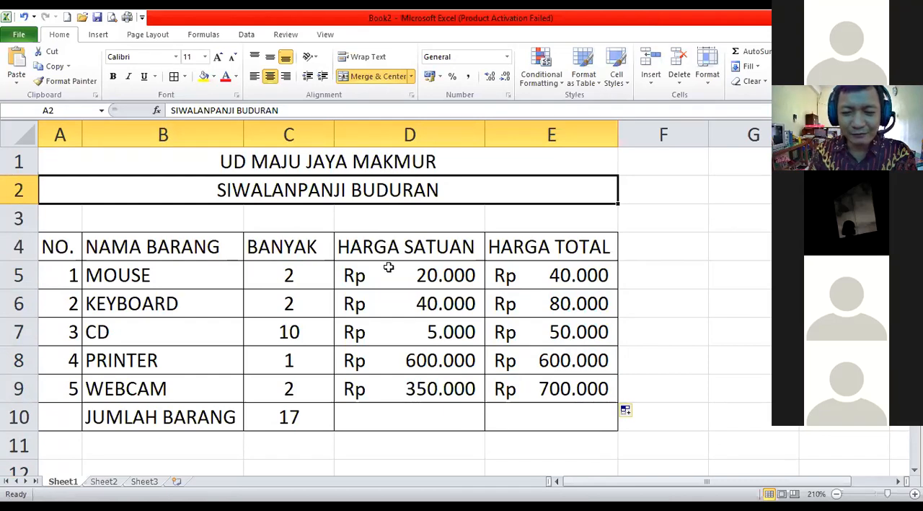
left_click(370, 163)
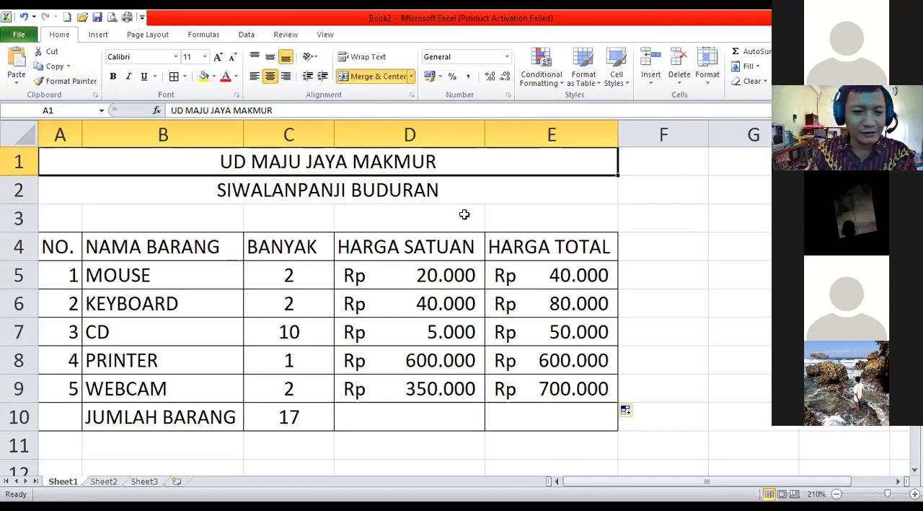
scroll(425, 426, "down", 1)
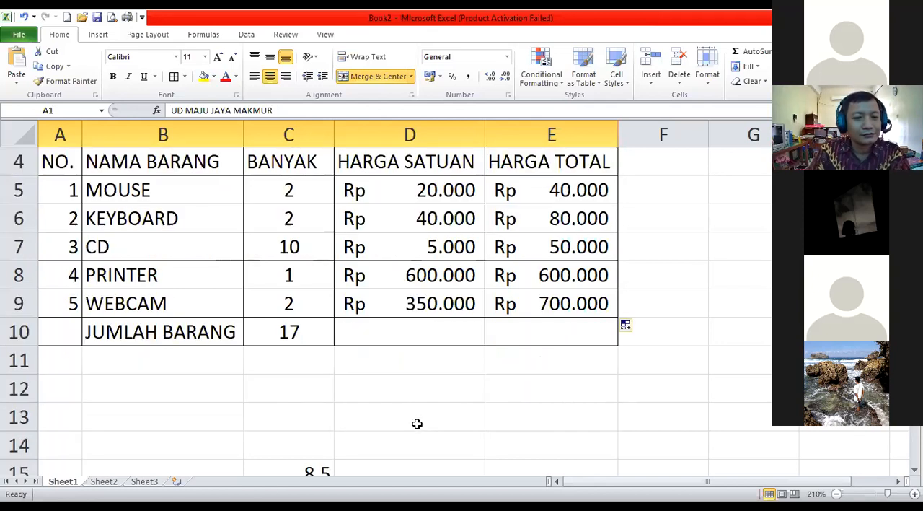
scroll(305, 227, "up", 1)
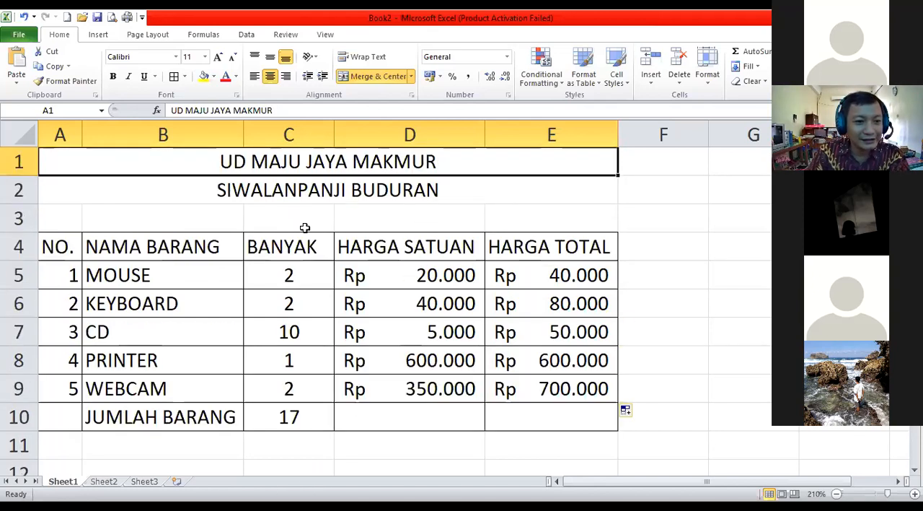
left_click(431, 275)
left_click(546, 276)
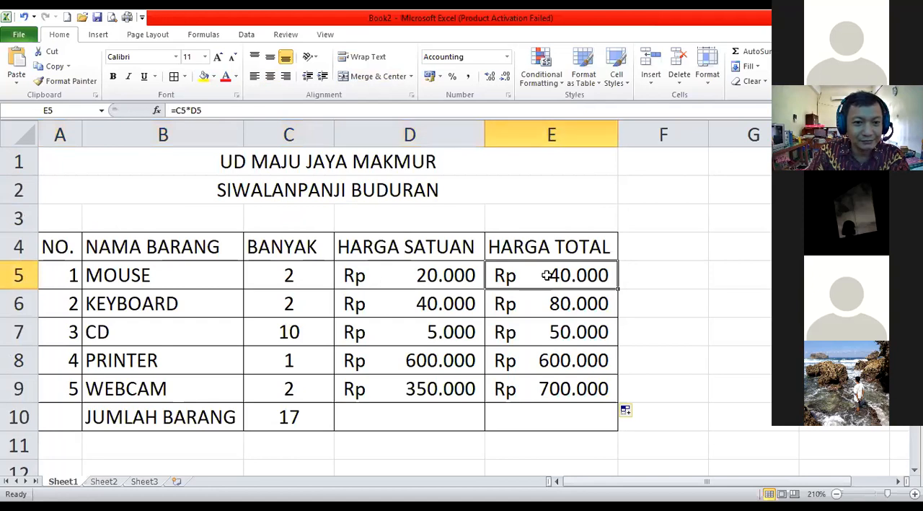
Enter the general sum pattern =SUM(SELAWAL:SELAKHIR) in C11, below the JUMLAH BARANG total.
left_click(271, 448)
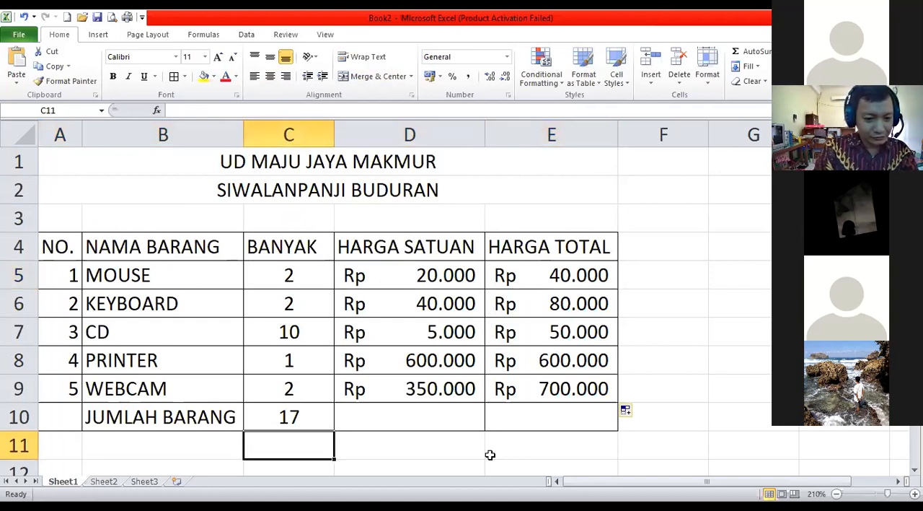
type("=S")
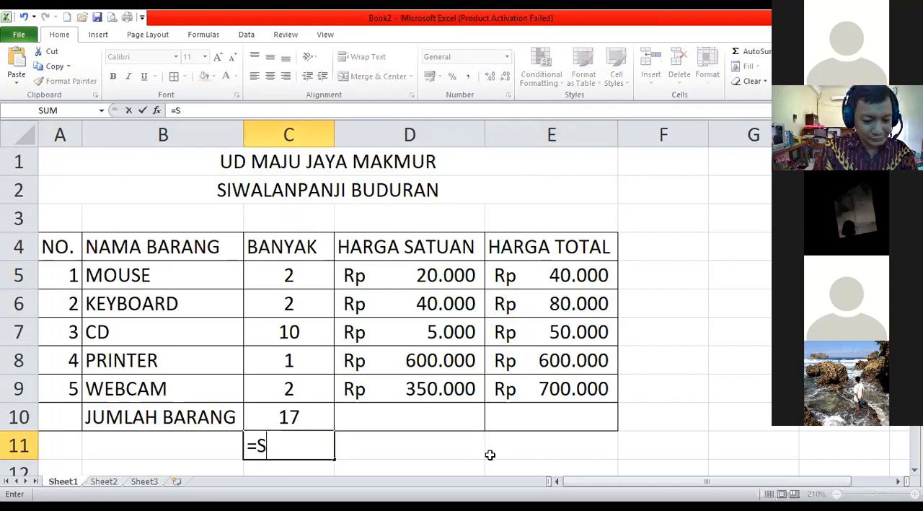
type("UM(")
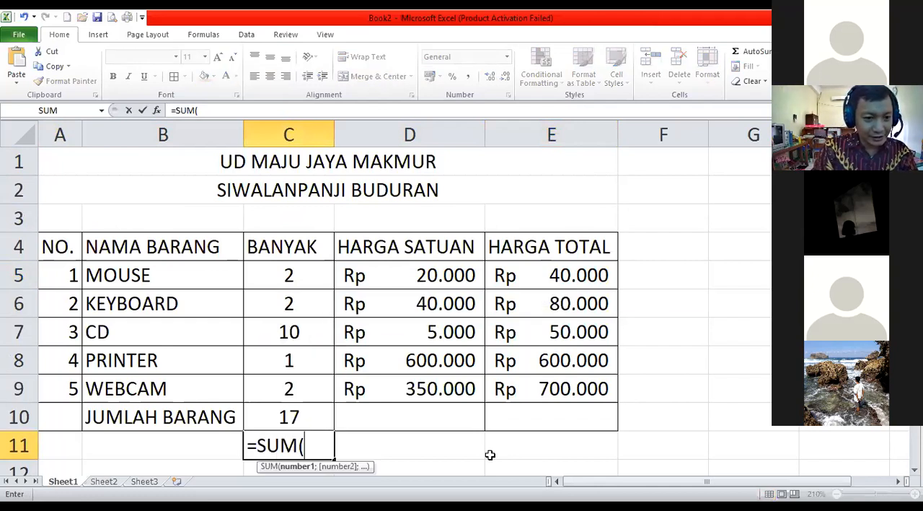
type("C")
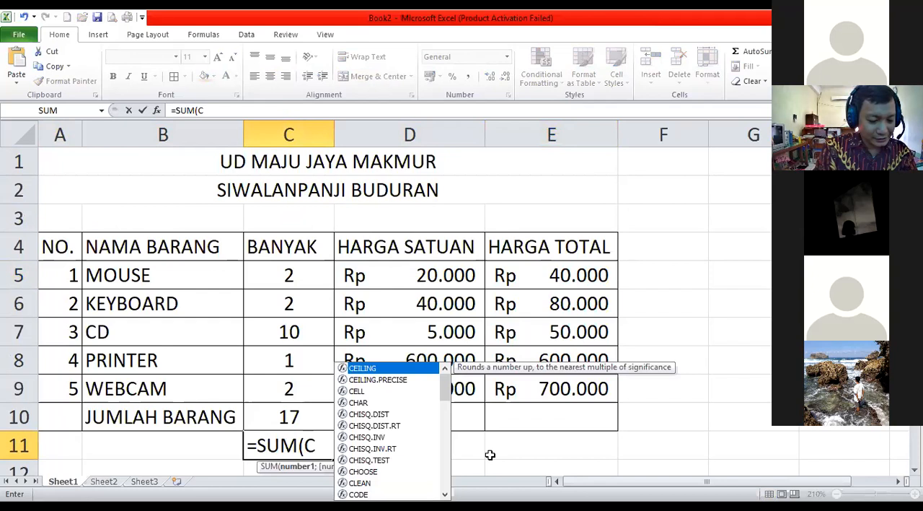
type("5")
type(":")
key("BackSpace")
key("BackSpace")
key("BackSpace")
type("SELAWAL")
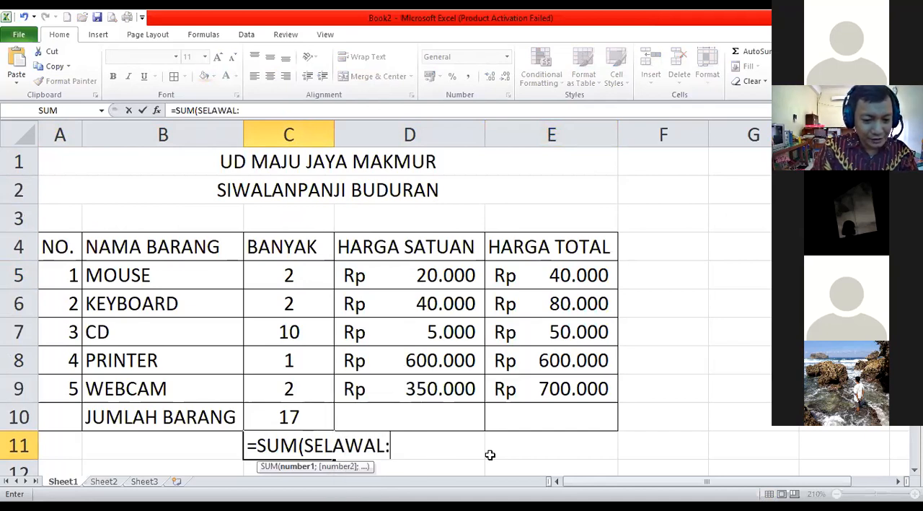
type(":SELAKHIR)")
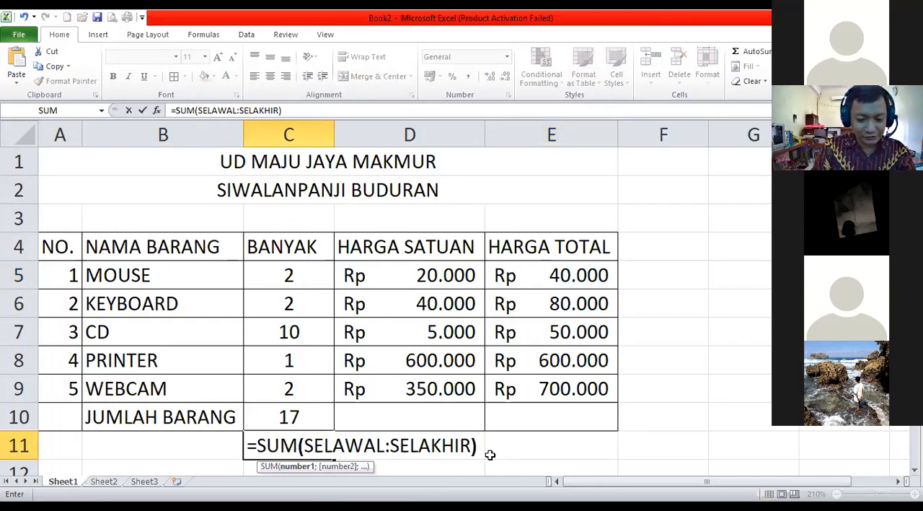
key("Return")
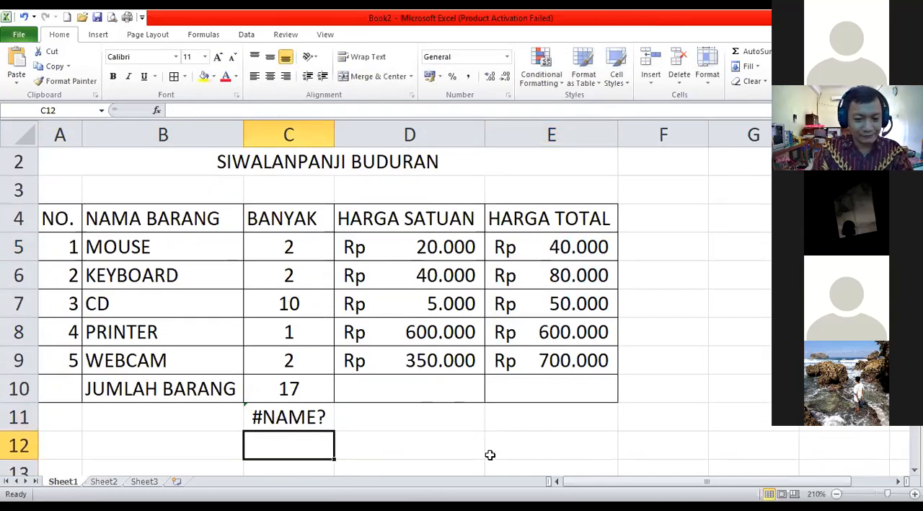
left_click(283, 417)
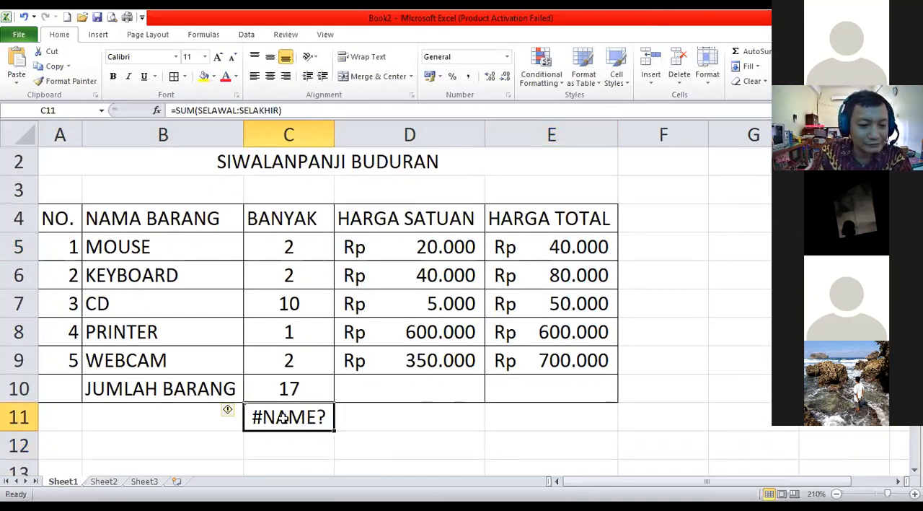
right_click(283, 417)
left_click(345, 397)
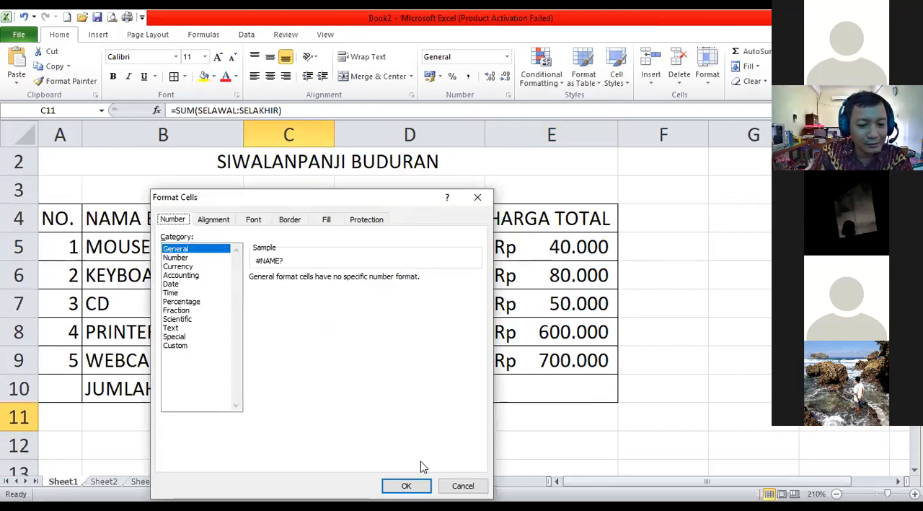
key("Escape")
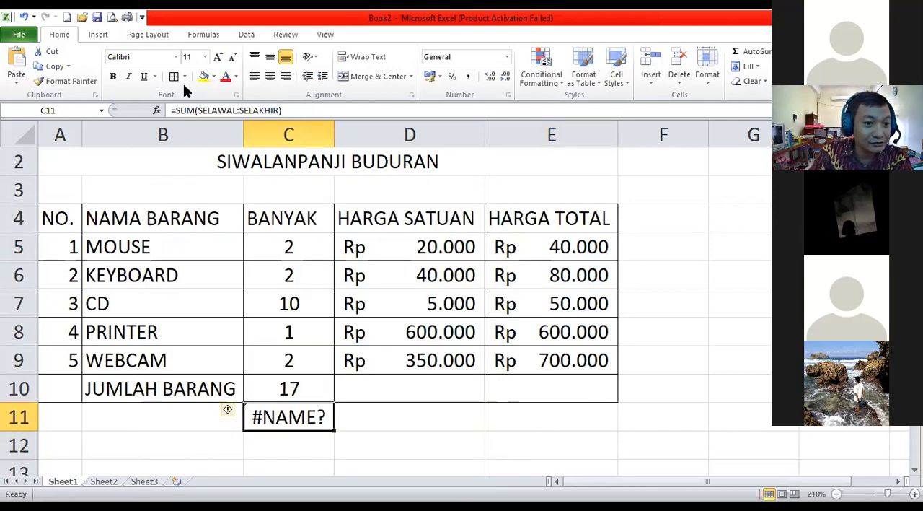
Format C11 as Text and re-enter its content so the cell shows =SUM(SELAWAL:SELAKHIR) literally.
right_click(285, 416)
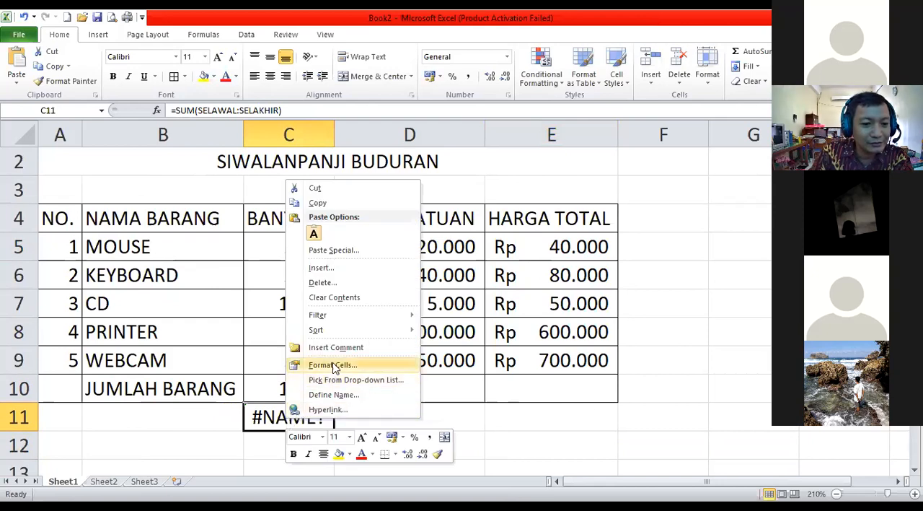
left_click(333, 366)
left_click(186, 328)
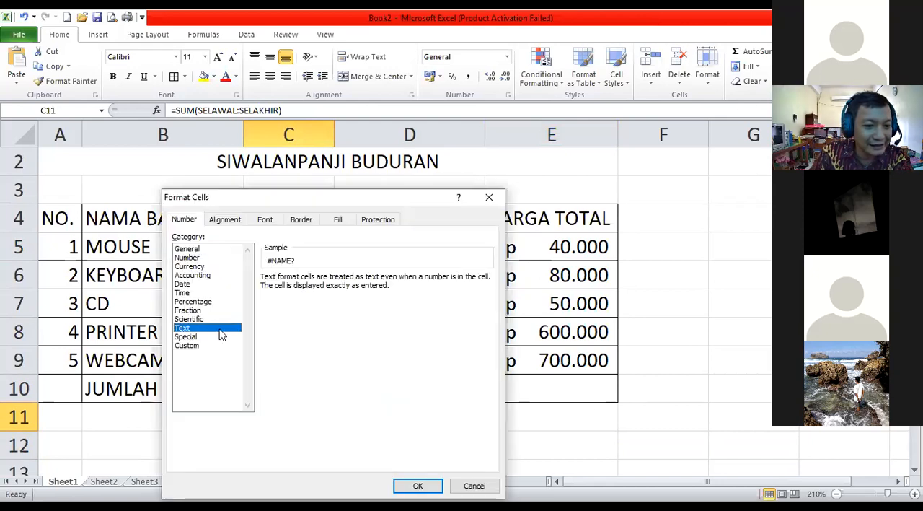
key("Return")
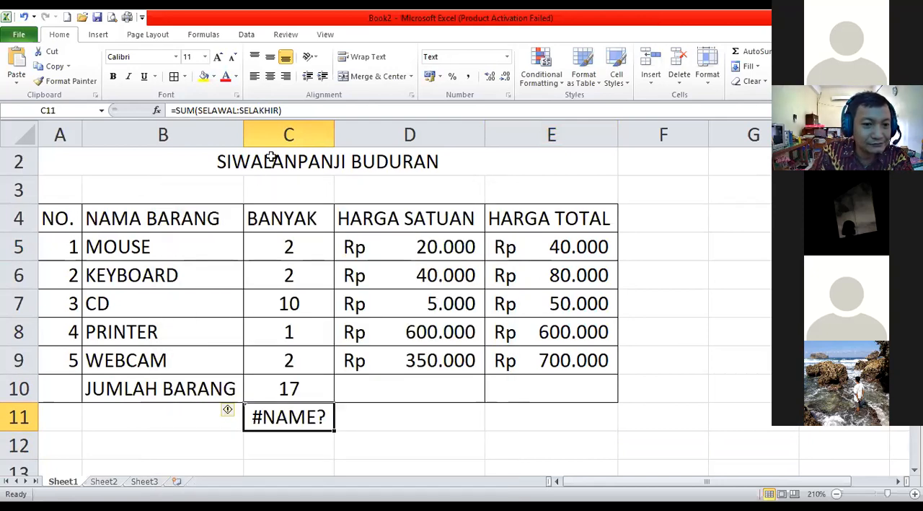
left_click(292, 110)
key("Return")
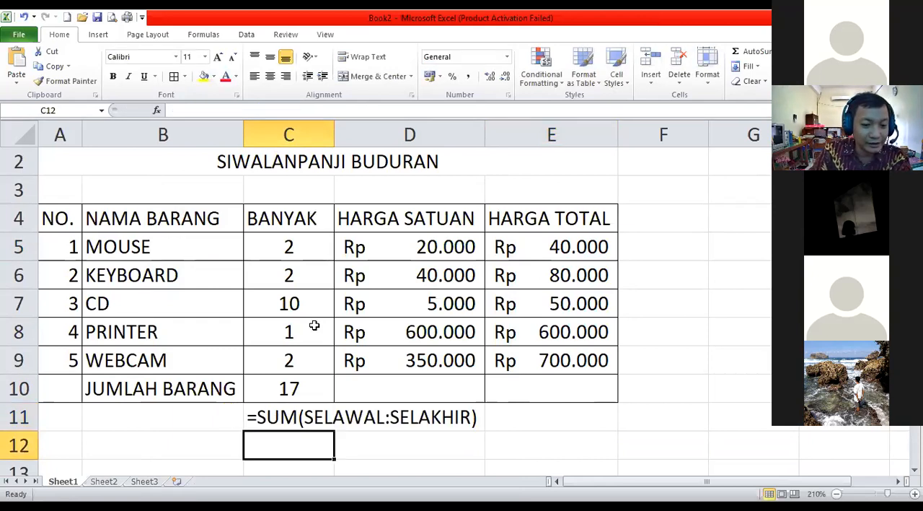
Check the number format of C11 and compare its sum pattern with the JUMLAH BARANG formula in C10.
left_click(282, 417)
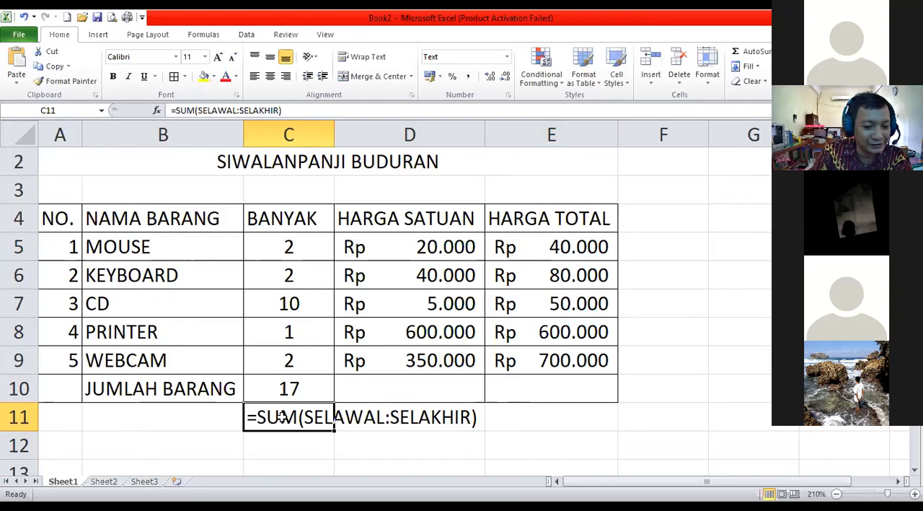
right_click(282, 417)
left_click(328, 365)
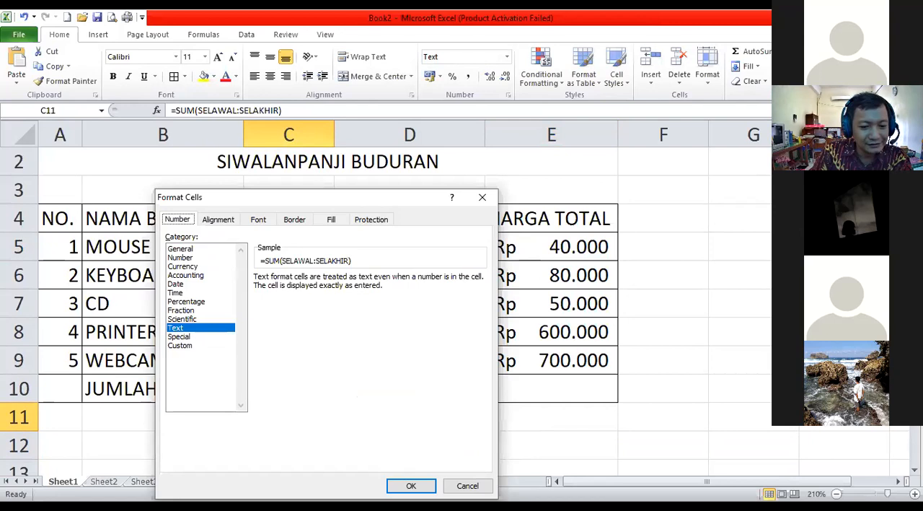
left_click(411, 486)
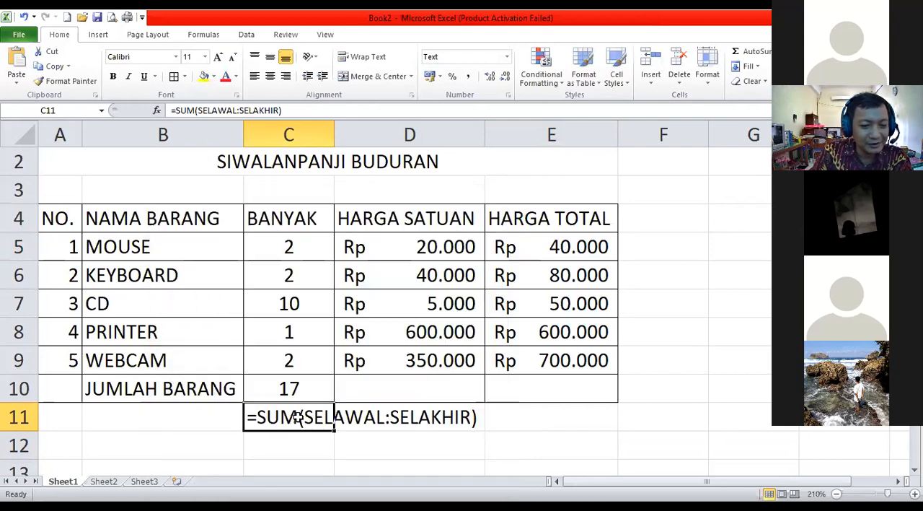
left_click(439, 442)
left_click(305, 390)
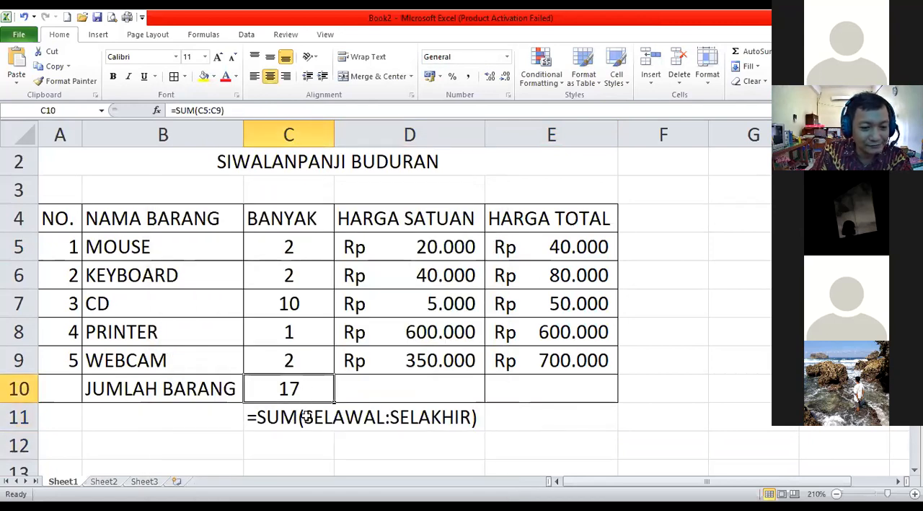
left_click(305, 415)
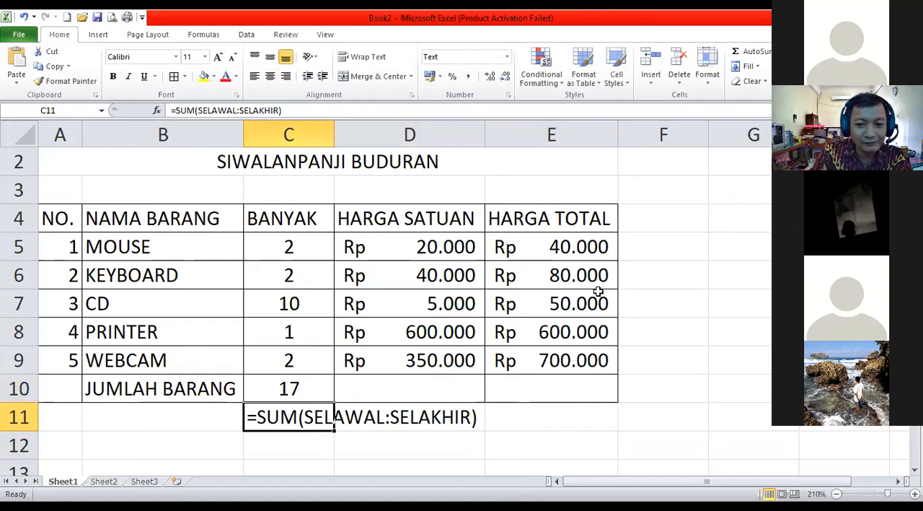
Enter the multiplication formula =C5*D5 in F5, beside the MOUSE row's HARGA TOTAL.
left_click(555, 246)
left_click(652, 252)
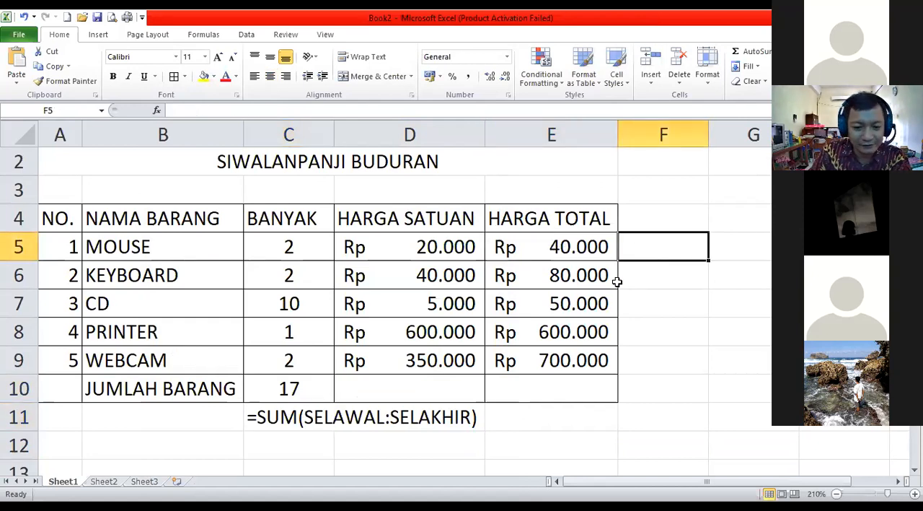
left_click(898, 481)
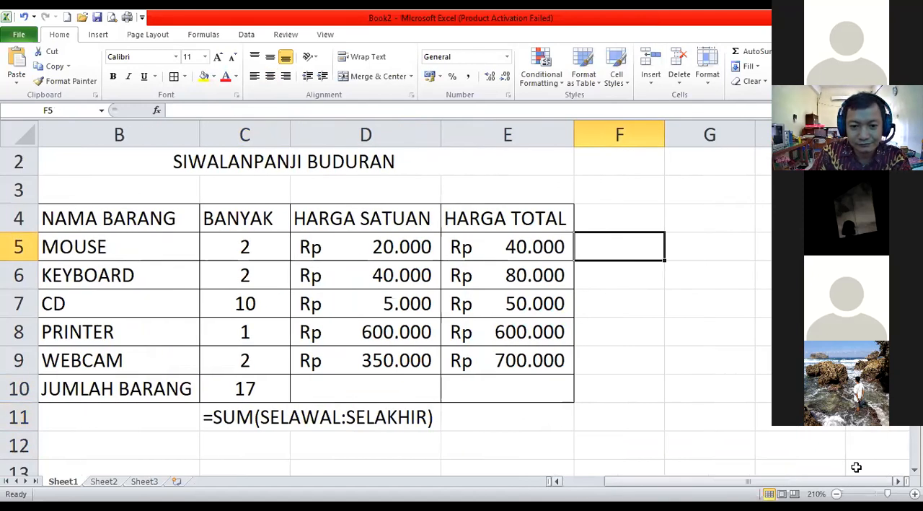
type("=")
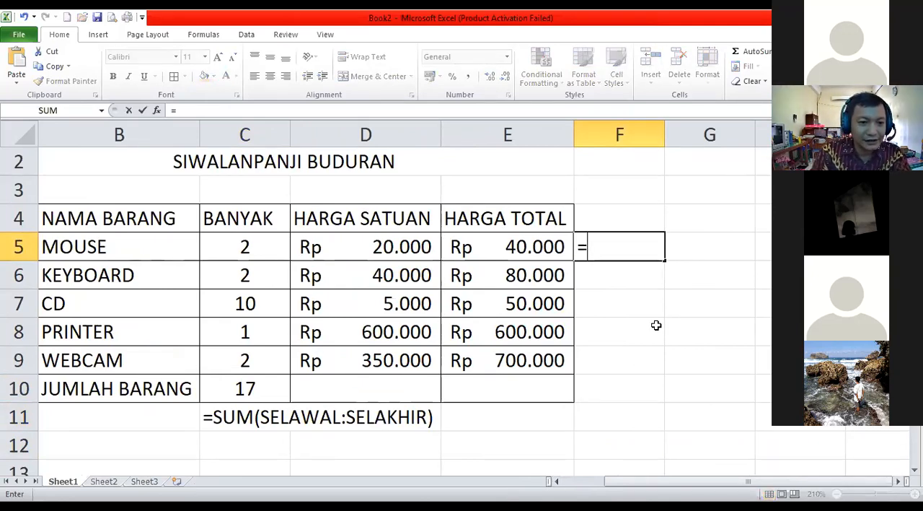
type("C")
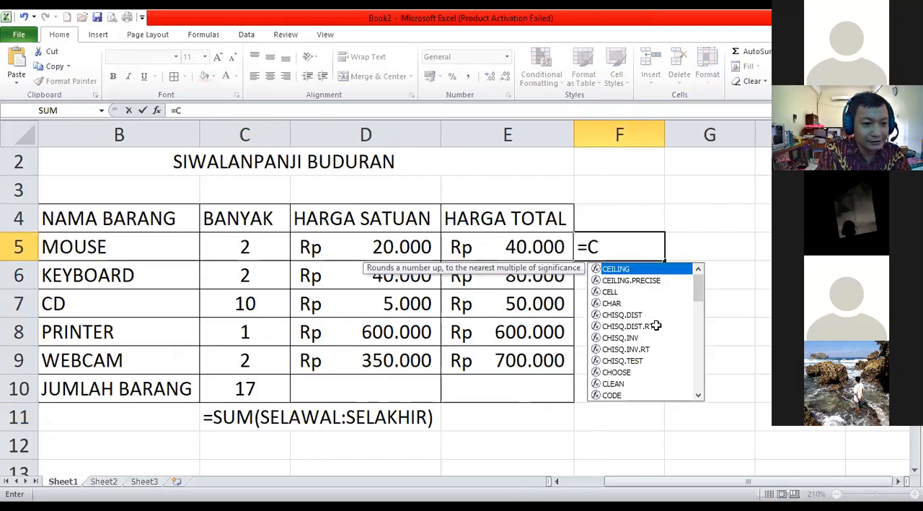
type("5")
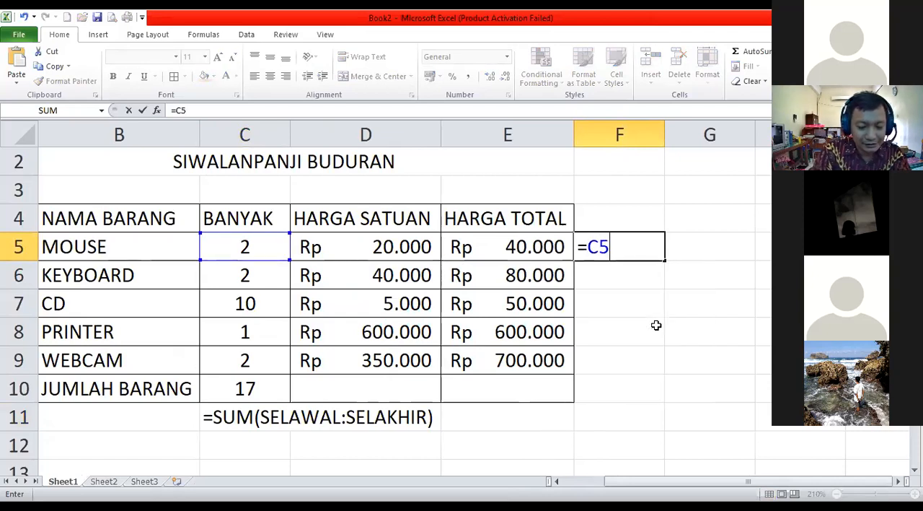
type("*D")
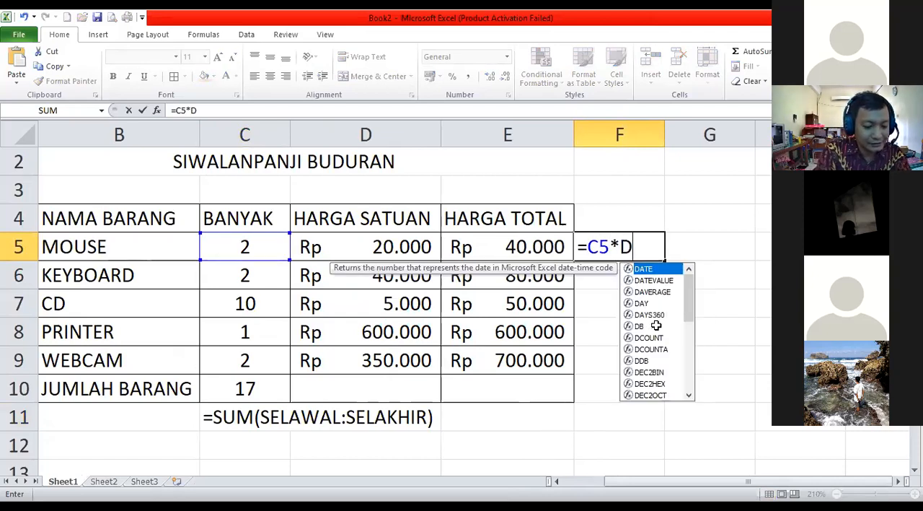
type("5")
key("Return")
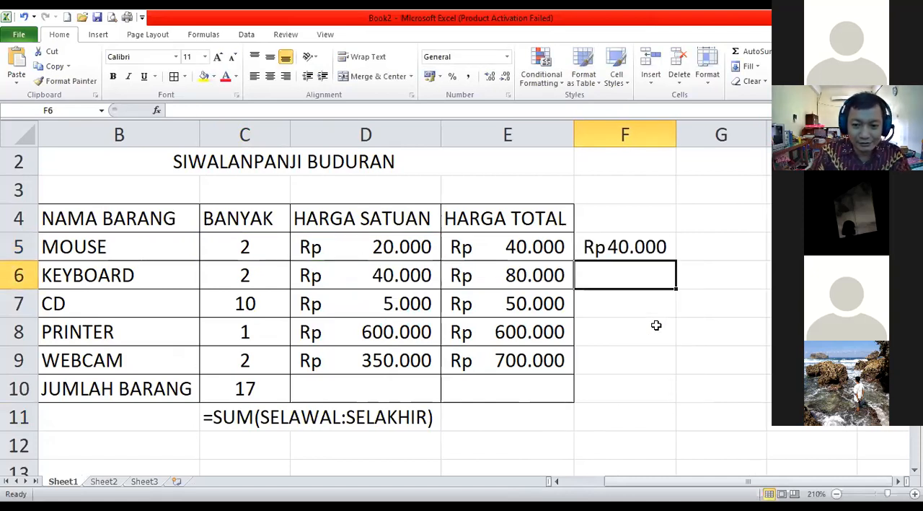
left_click(625, 248)
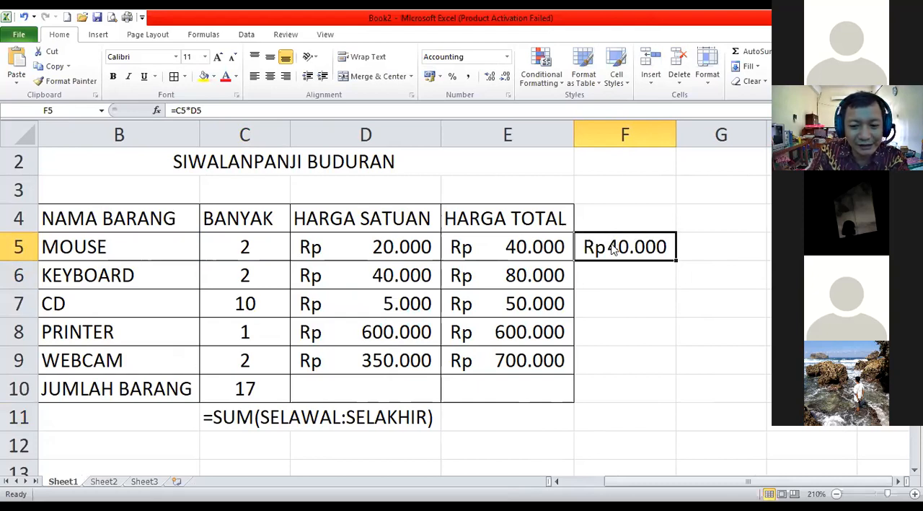
Format F5 as Text and re-enter its content so the cell shows =C5*D5 literally.
right_click(611, 247)
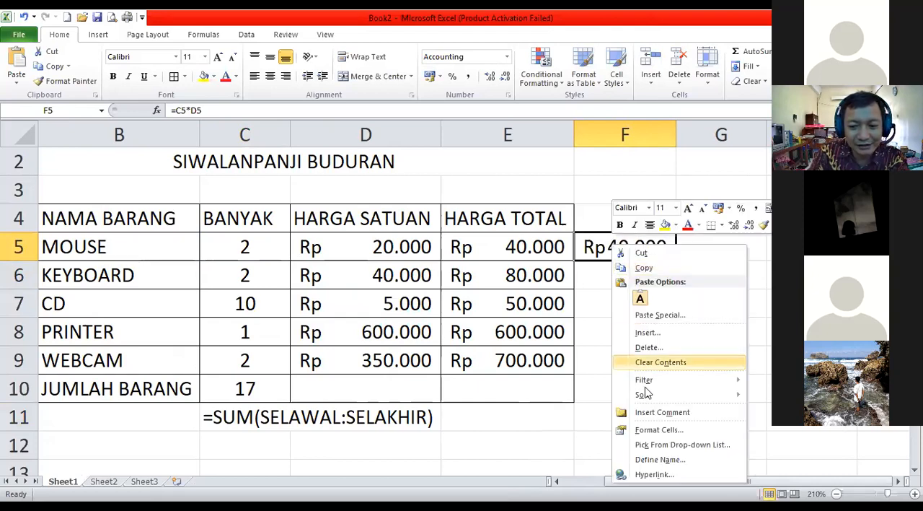
left_click(657, 431)
left_click(506, 328)
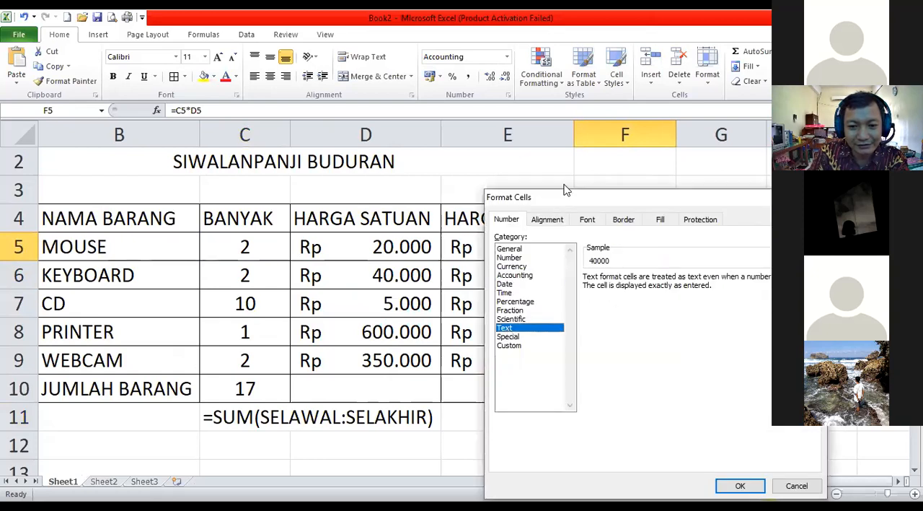
left_click_drag(551, 193, 389, 147)
left_click(581, 438)
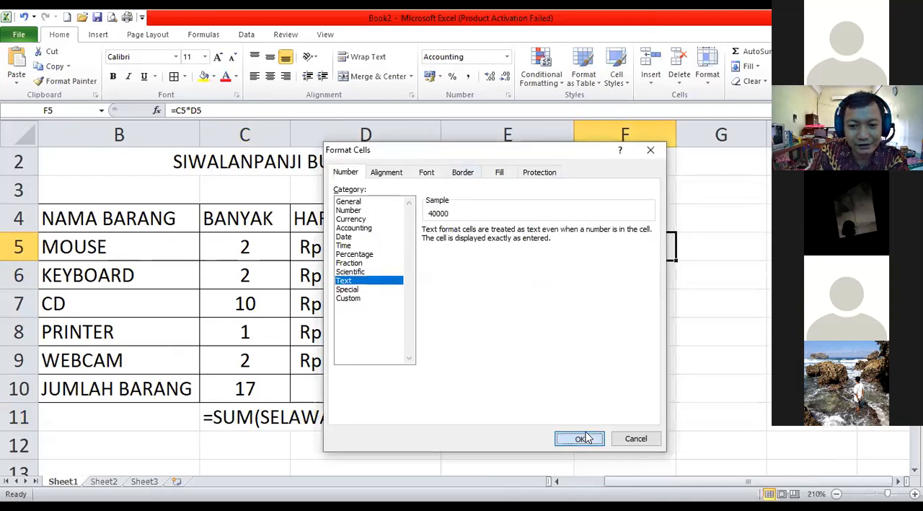
left_click(226, 110)
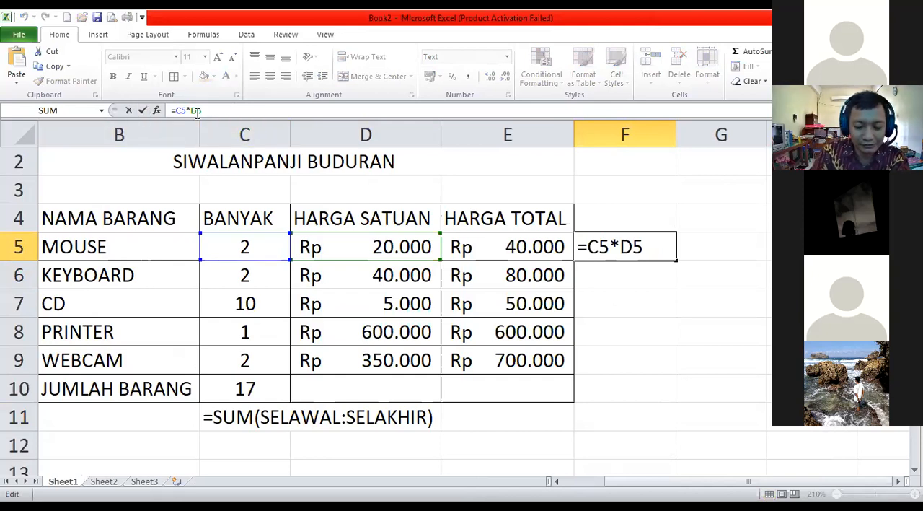
key("Return")
left_click(599, 249)
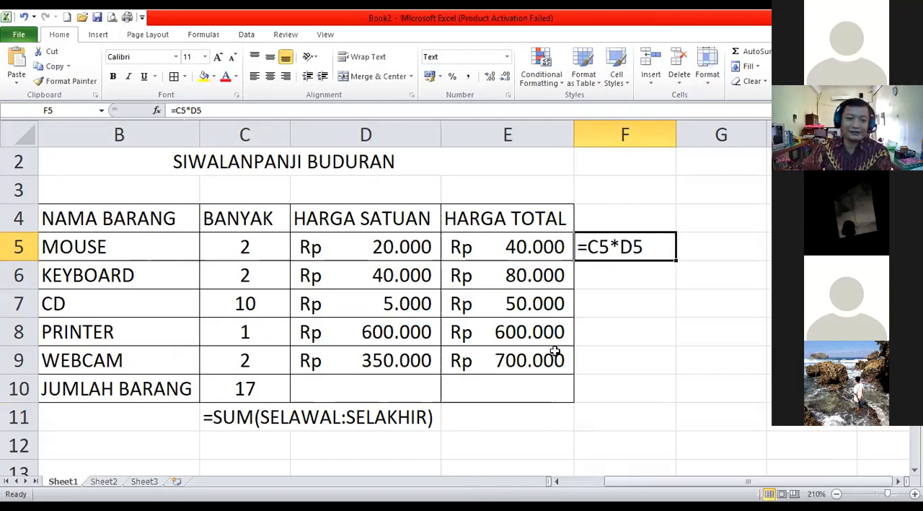
Rename the worksheet Sheet1 as BON.
scroll(520, 306, "up", 1)
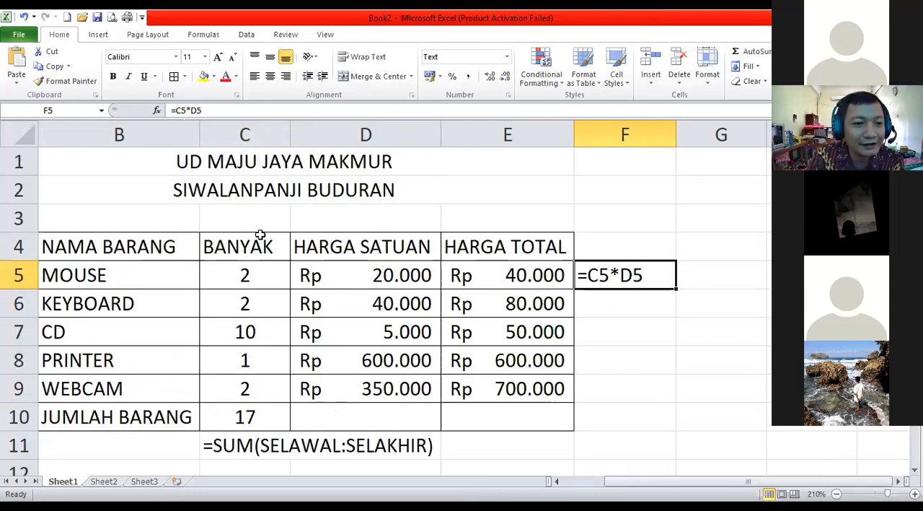
left_click(226, 189)
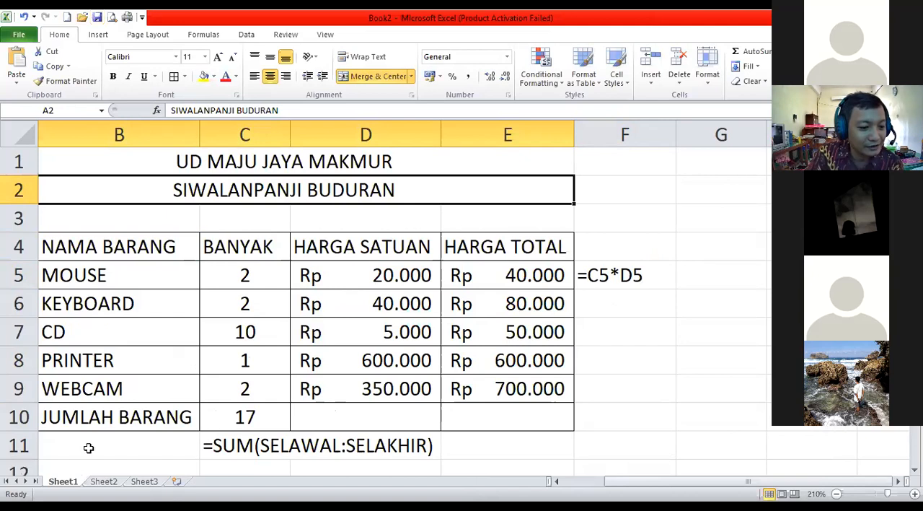
right_click(65, 488)
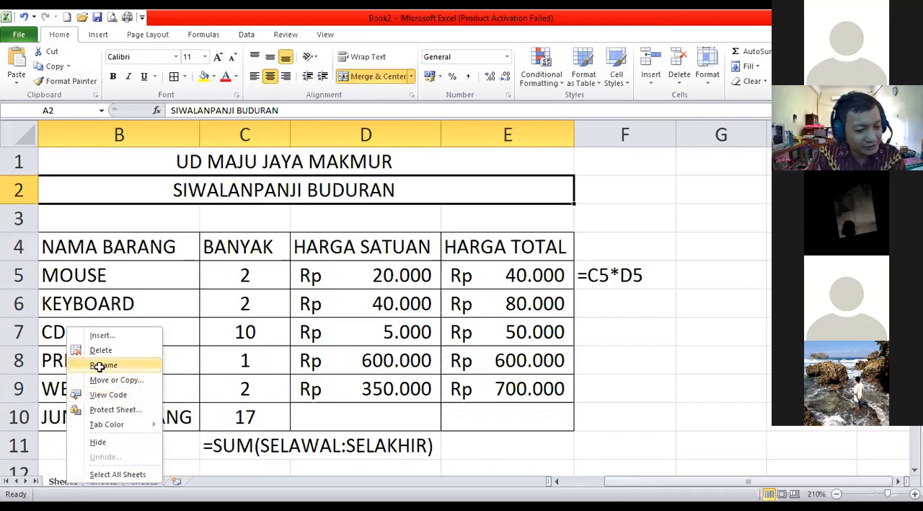
left_click(103, 365)
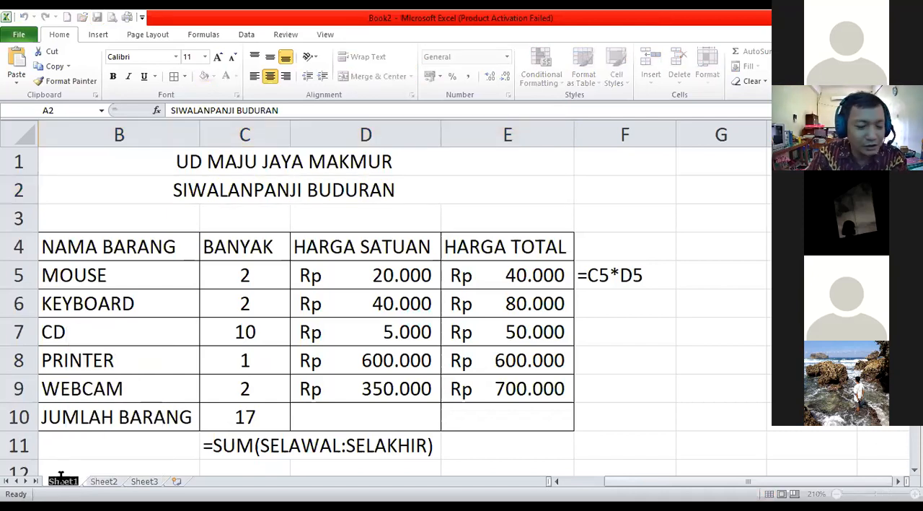
type("KUITA")
key("BackSpace")
key("BackSpace")
key("BackSpace")
key("BackSpace")
key("BackSpace")
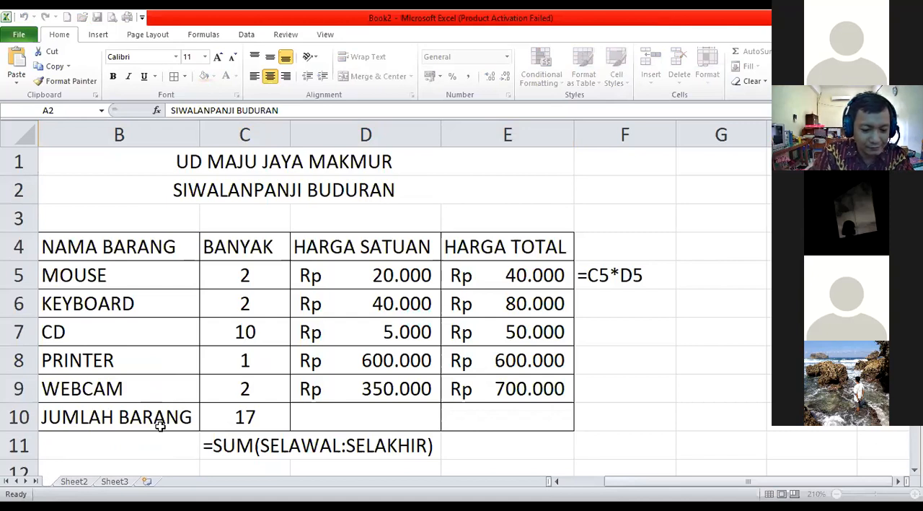
type("BON")
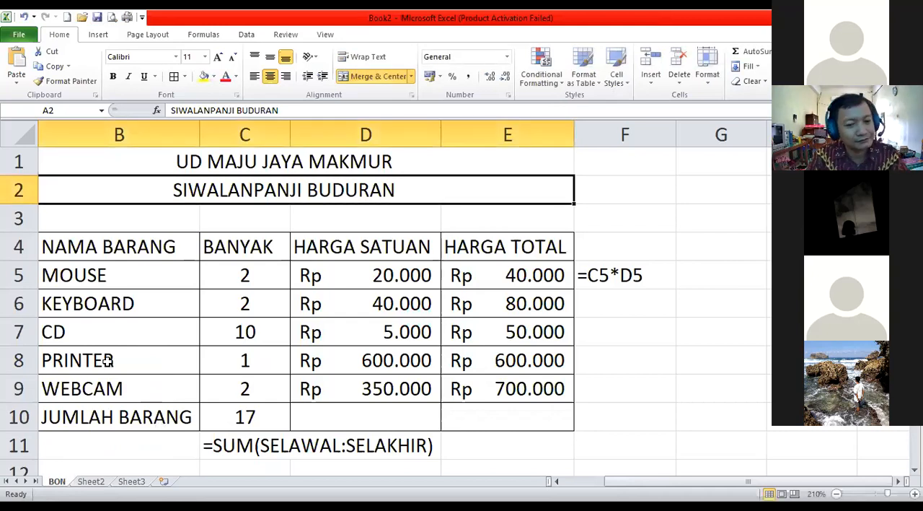
Open the Sheet2 worksheet and rename it as NILAI.
left_click(88, 472)
left_click(89, 481)
right_click(88, 480)
left_click(132, 363)
type("NILAI")
key("Return")
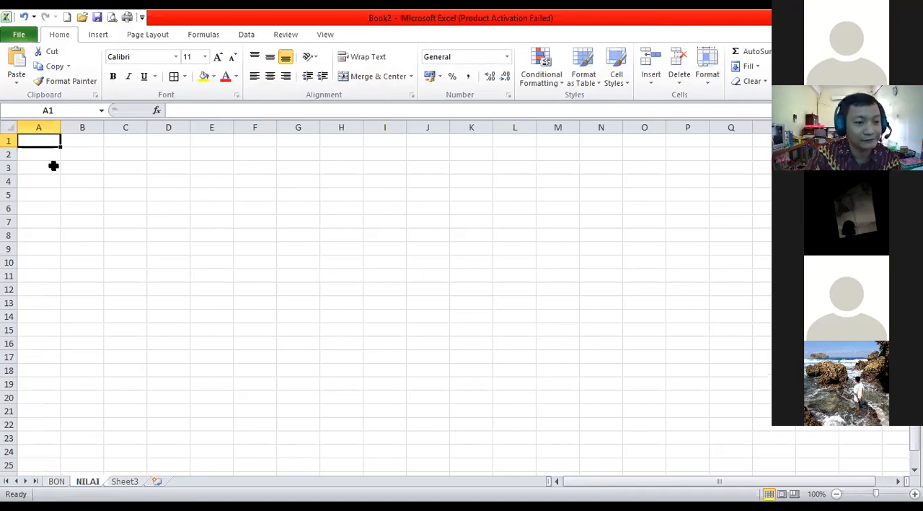
Enter the title DAFTAR NILAI in A1 of the NILAI sheet.
type("NILAI")
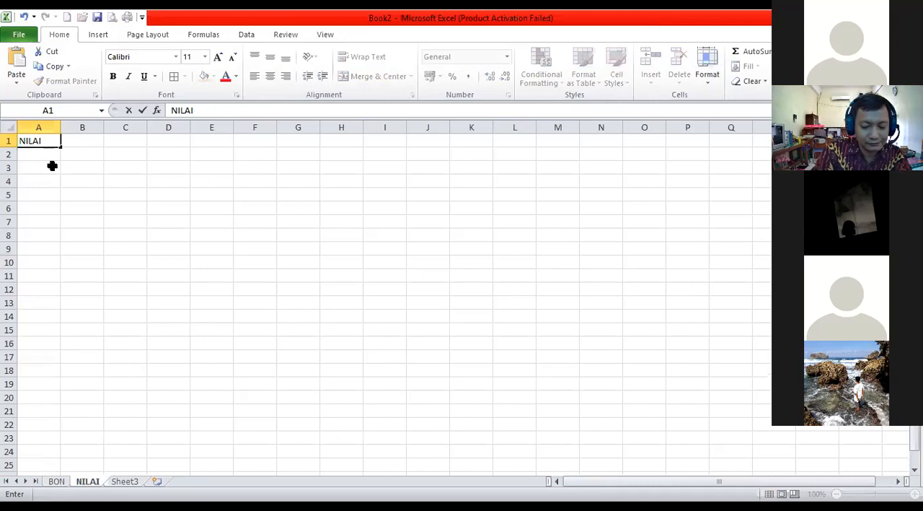
key("BackSpace")
key("BackSpace")
key("BackSpace")
key("BackSpace")
key("BackSpace")
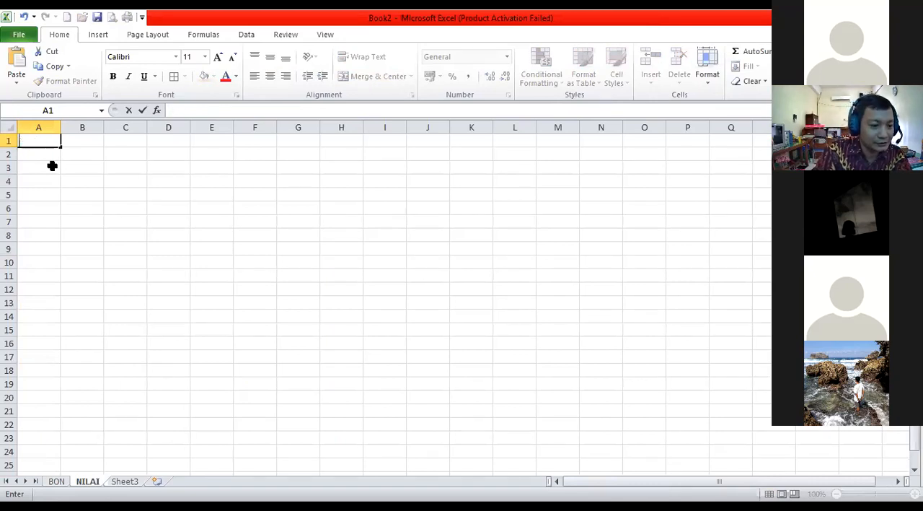
type("DAFTAR NILAI")
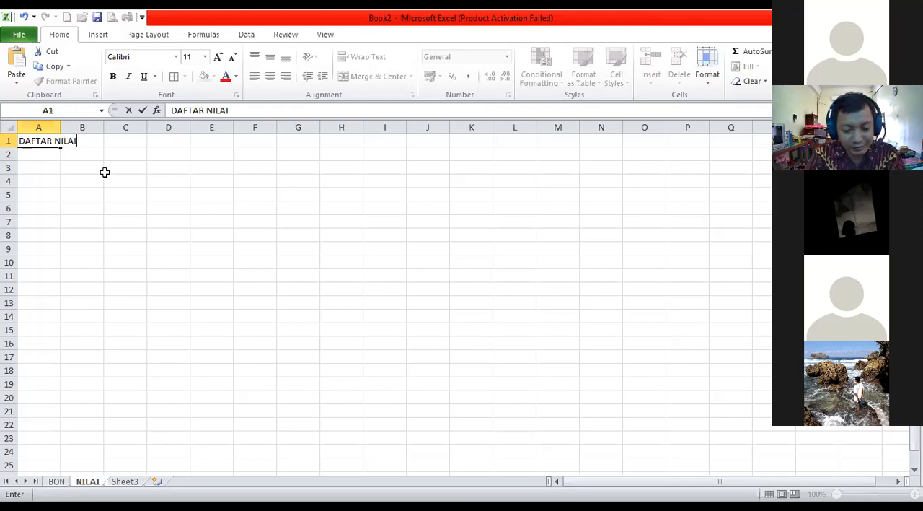
key("Return")
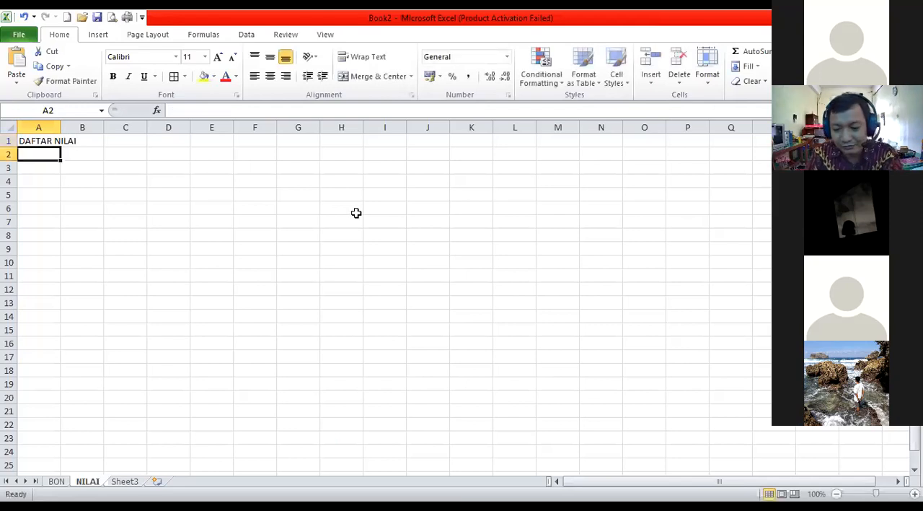
Enter the column header NO. in A3, two rows below the DAFTAR NILAI title.
left_click(914, 494)
left_click(915, 494)
left_click(914, 494)
left_click(914, 494)
left_click(914, 494)
left_click(914, 494)
left_click(915, 494)
left_click(914, 494)
left_click(914, 494)
left_click(914, 494)
left_click(914, 494)
left_click(914, 494)
left_click(915, 494)
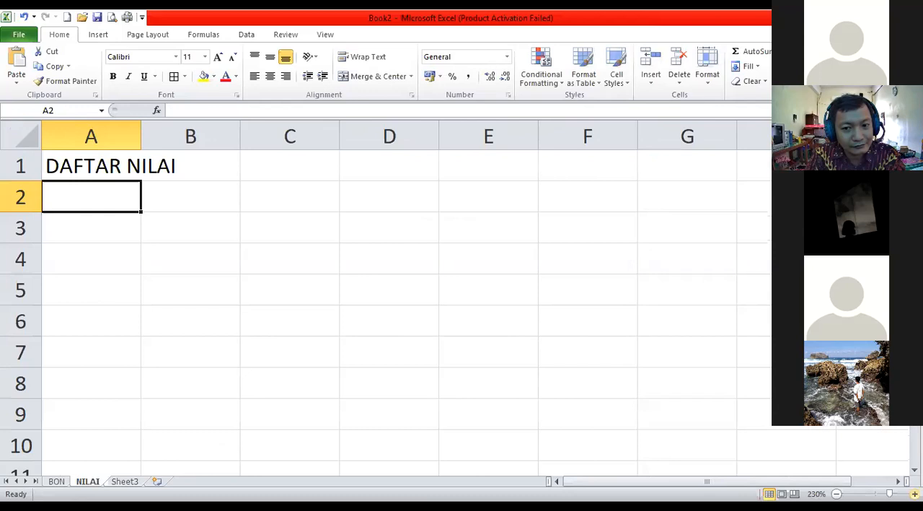
left_click(62, 229)
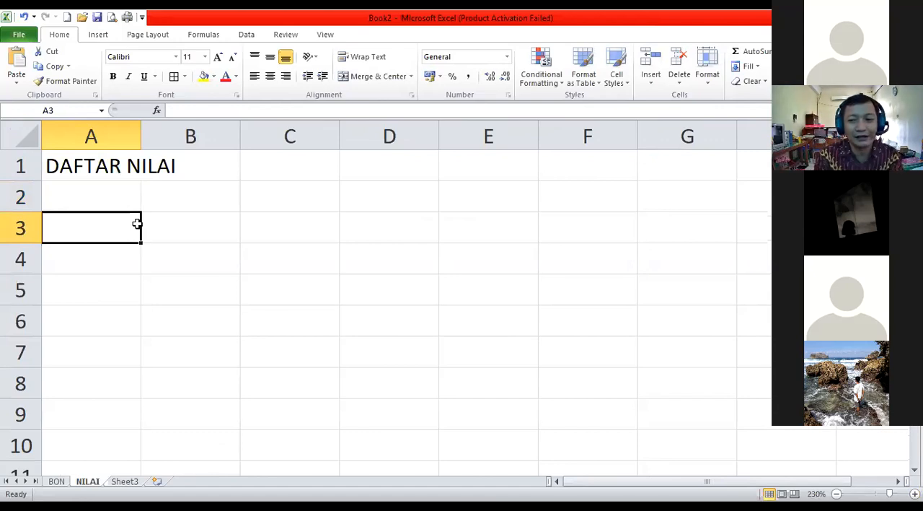
type("NO.")
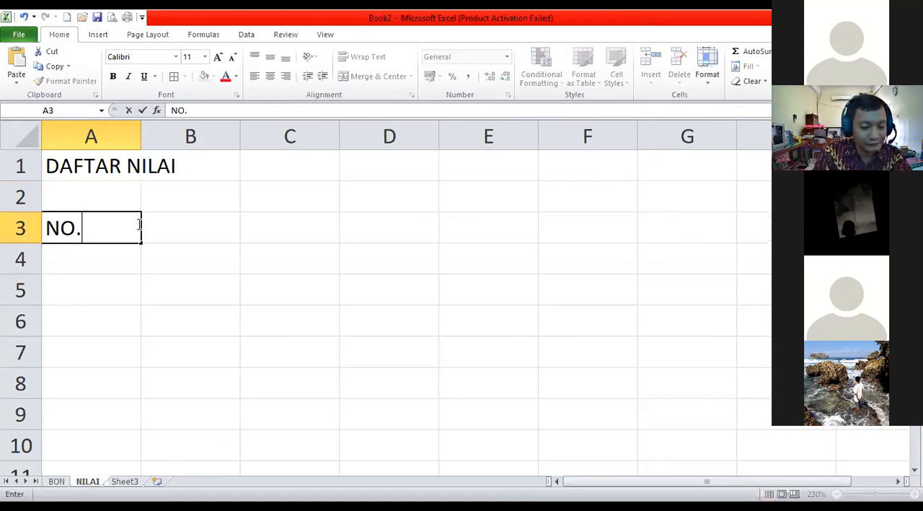
key("Tab")
type("NAMA")
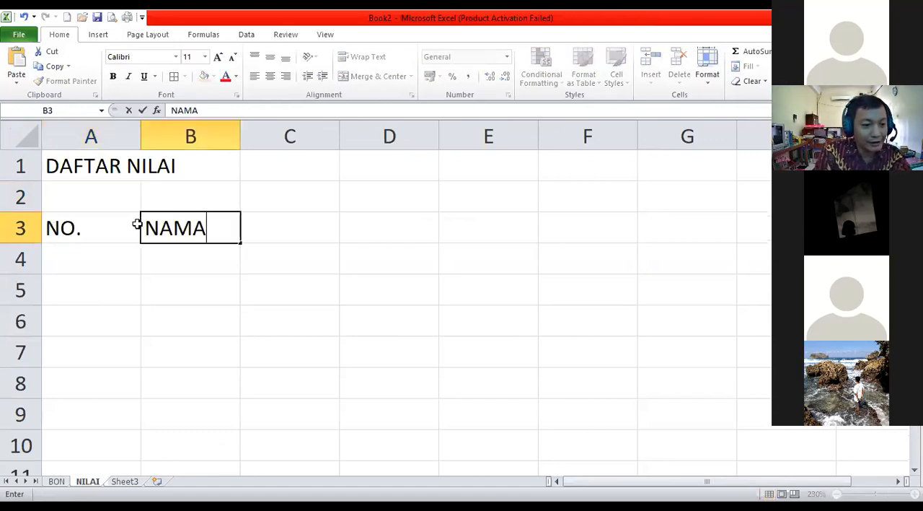
key("Left")
key("Right")
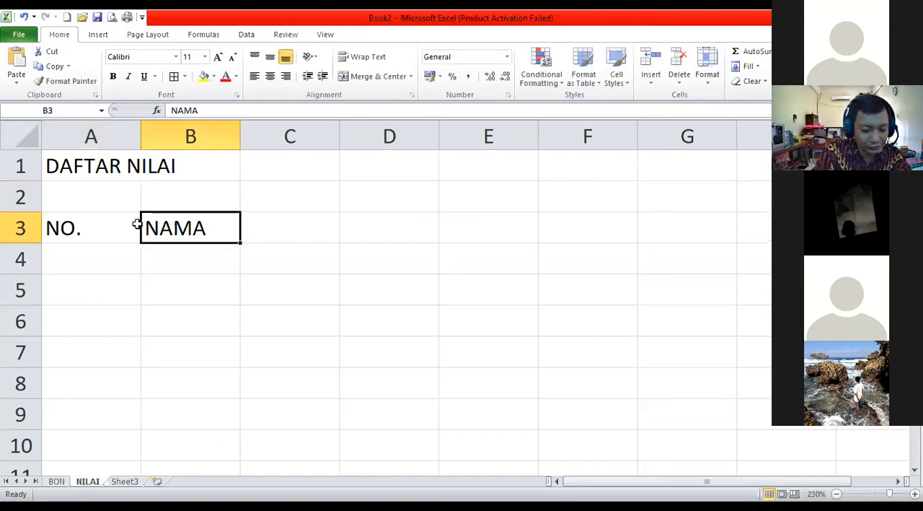
Enter the column headers NIS, NAMA and NILAI in B3, C3 and D3.
type("NIS")
key("Tab")
type("NAMA")
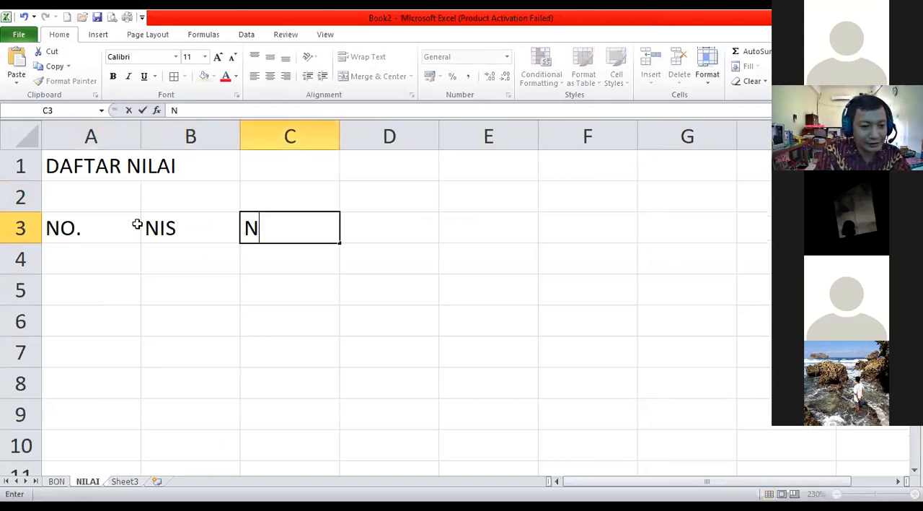
key("Tab")
type("NILAI")
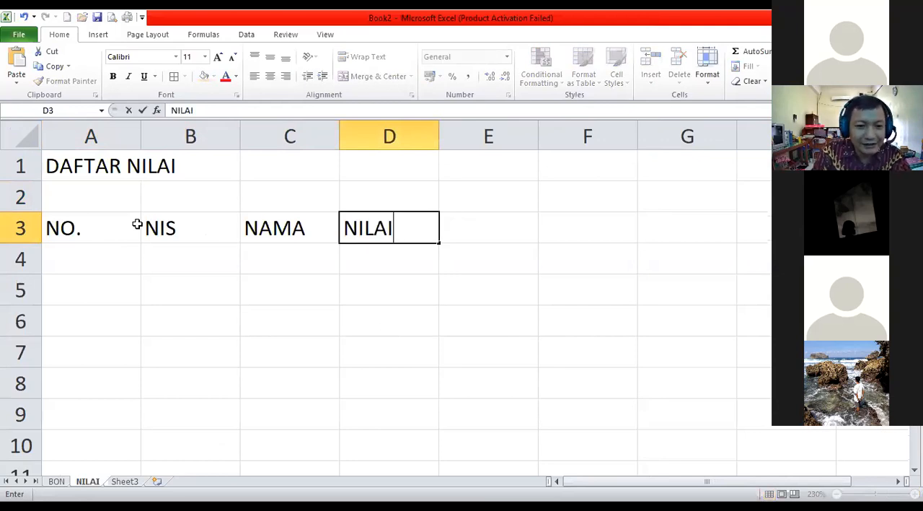
key("Return")
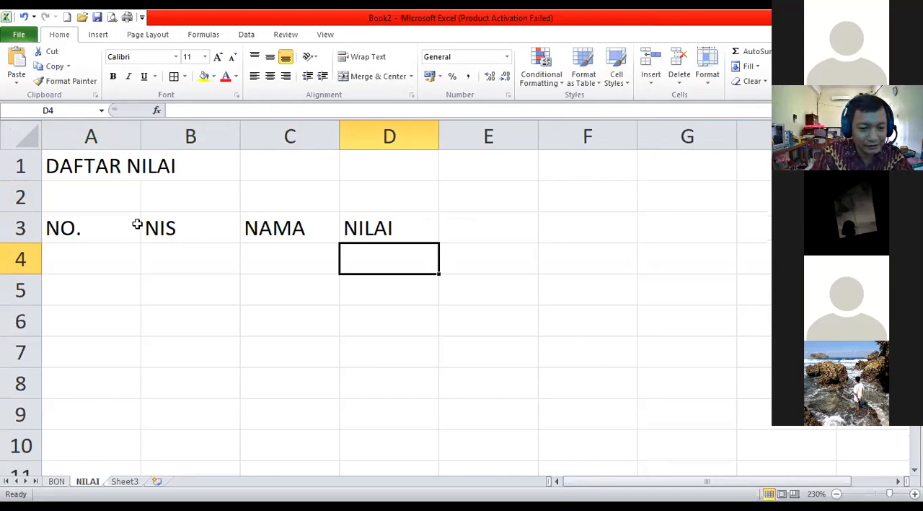
type("PAB")
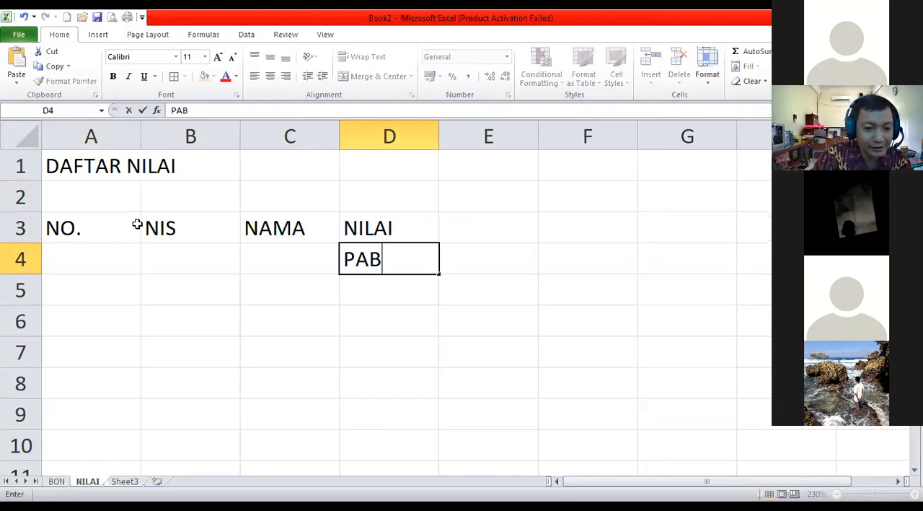
key("Tab")
key("Left")
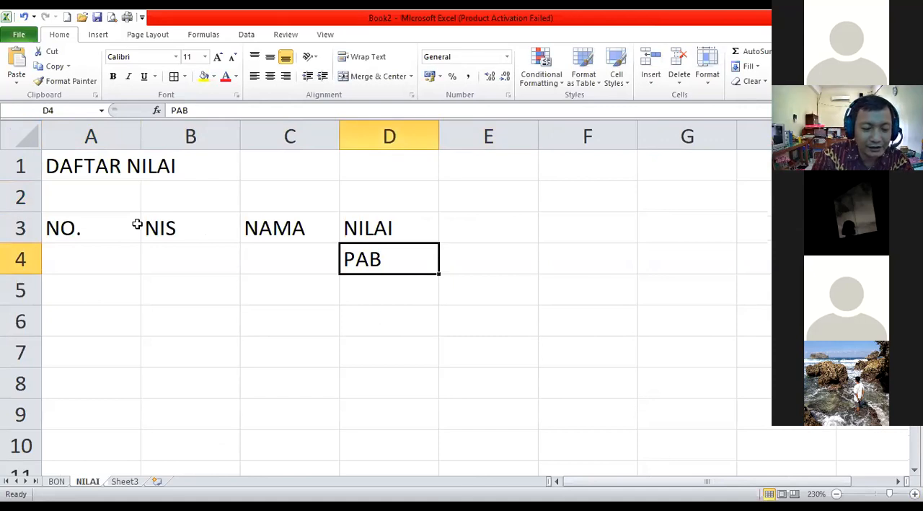
type("MT")
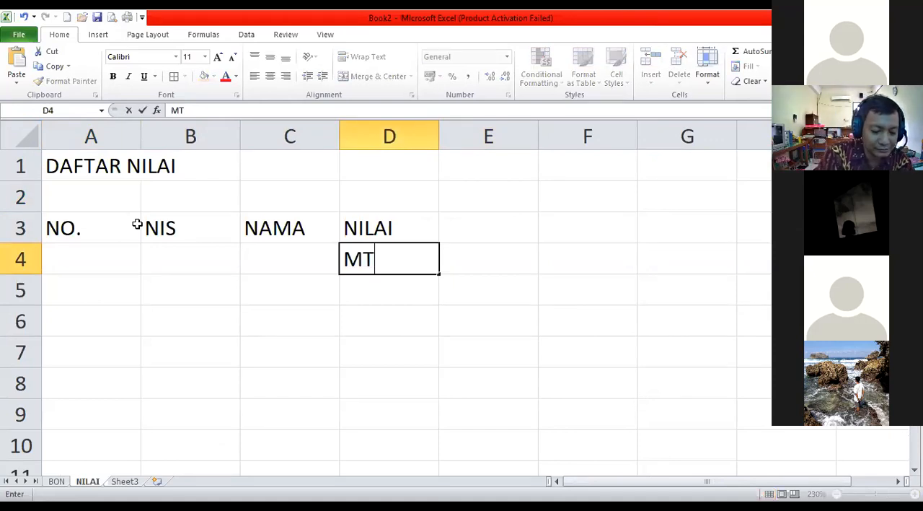
key("BackSpace")
key("BackSpace")
Enter the subject headers BIN, BIG and MTK in D4 to F4, below the NILAI header.
type("BIN")
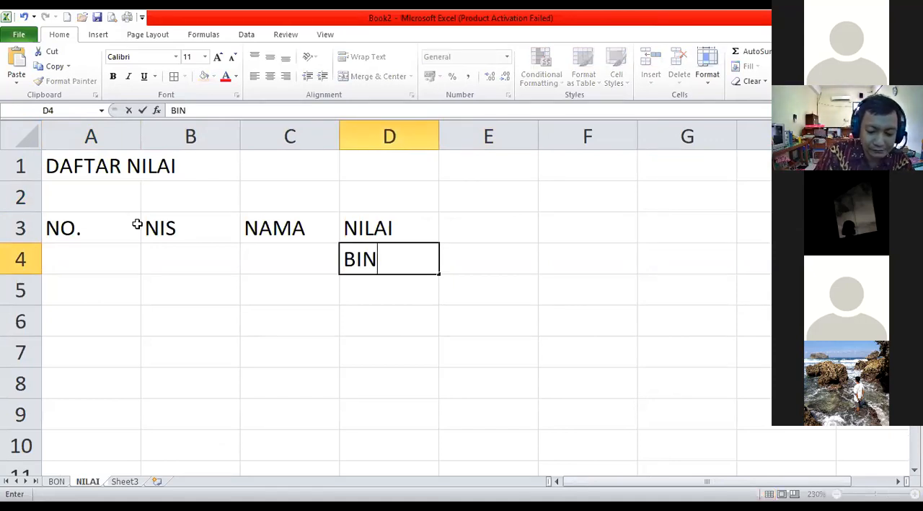
key("Tab")
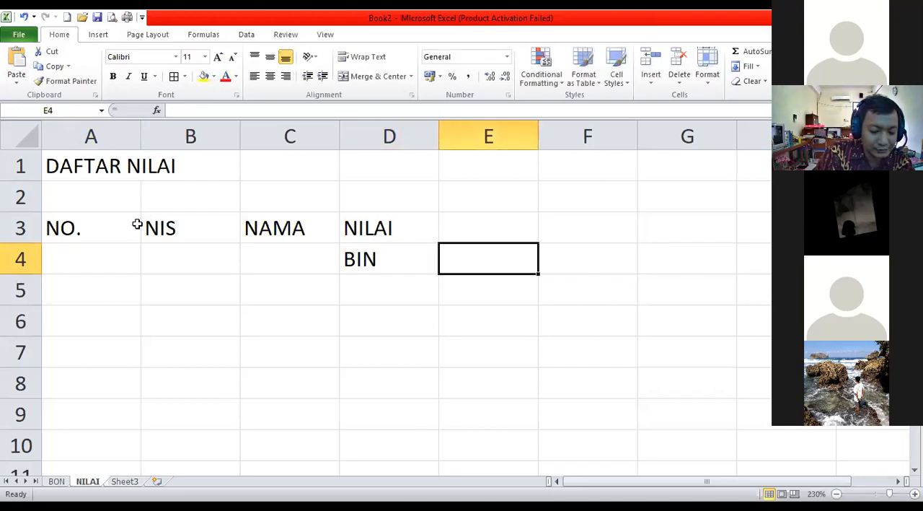
type("BIG")
key("Tab")
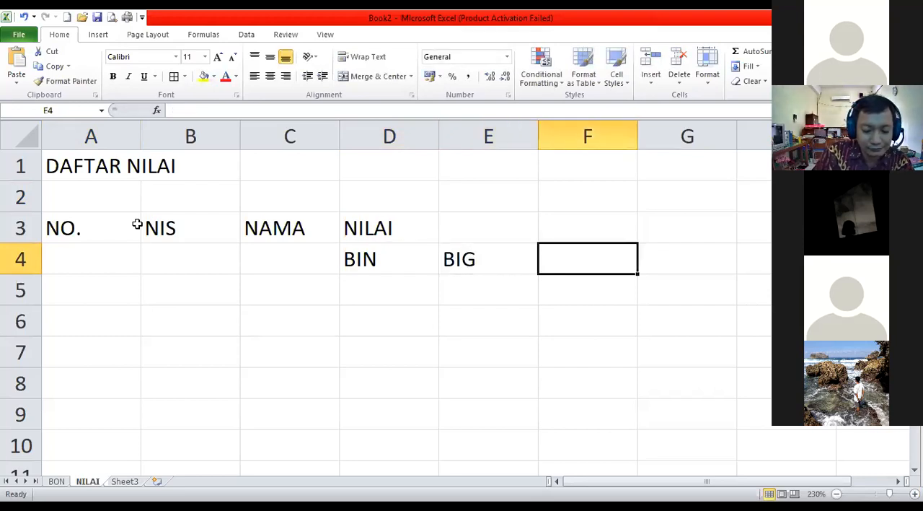
type("MTK")
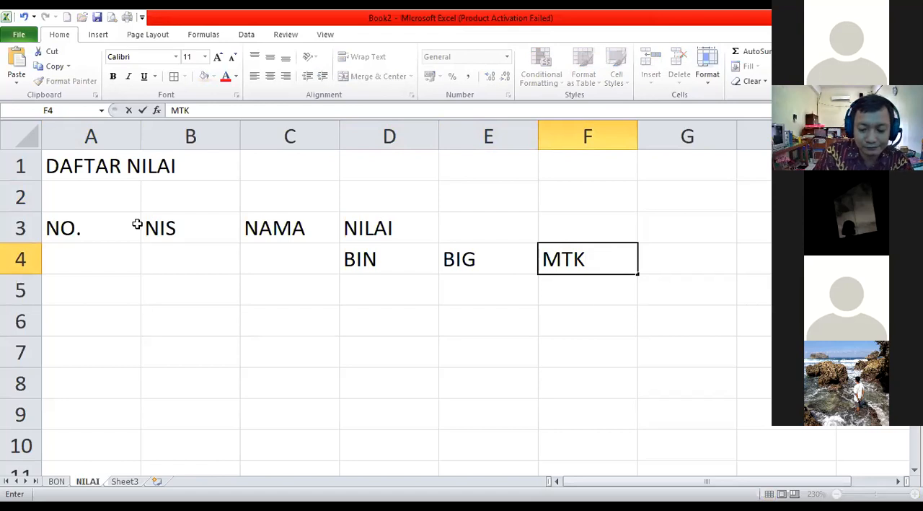
key("Tab")
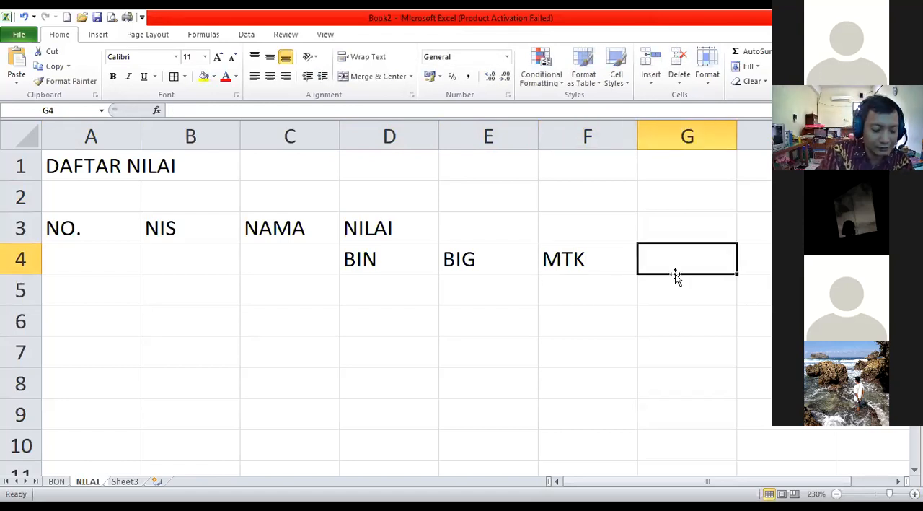
Continue the subject headers in row 4 with FIS, KIM and BIO in G4 to I4.
type("FIS")
key("Tab")
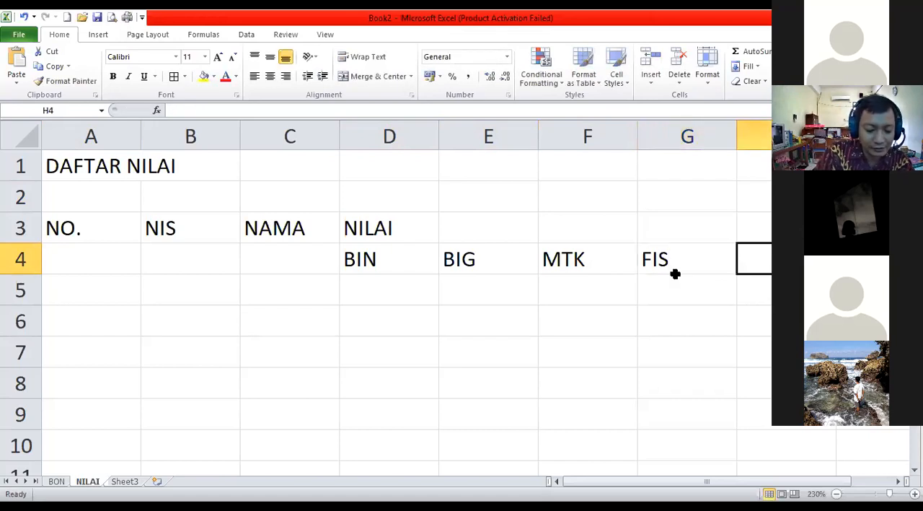
type("KIM")
key("Tab")
type("B")
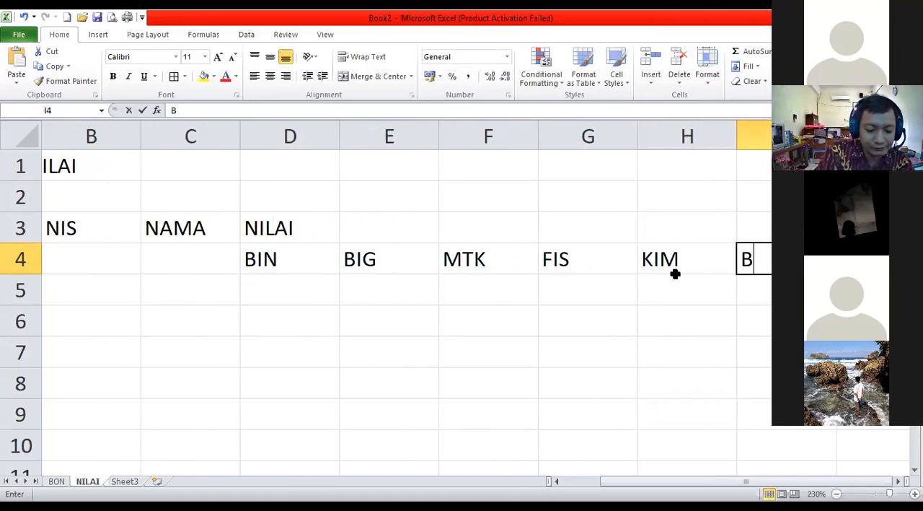
type("IO")
key("Tab")
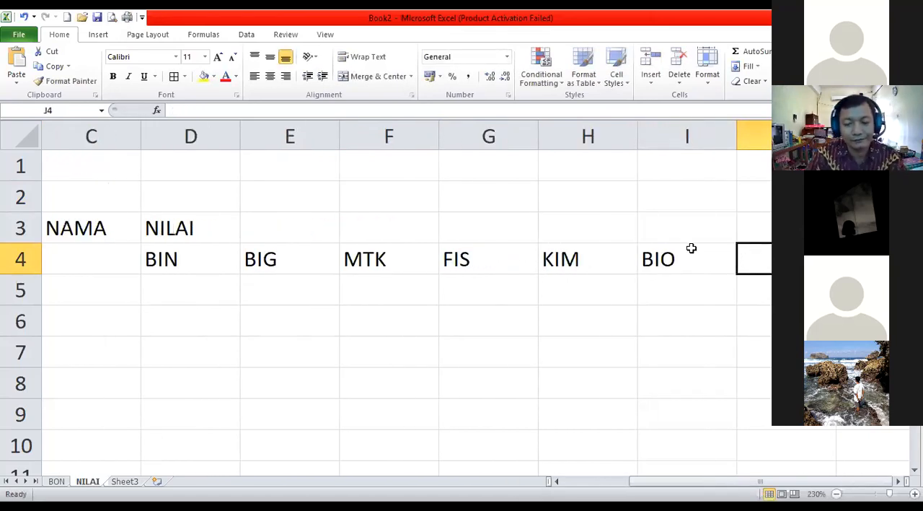
Enter the column headers JUMLAH, RATA-RATA and RANKING in J3, K3 and L3.
key("Up")
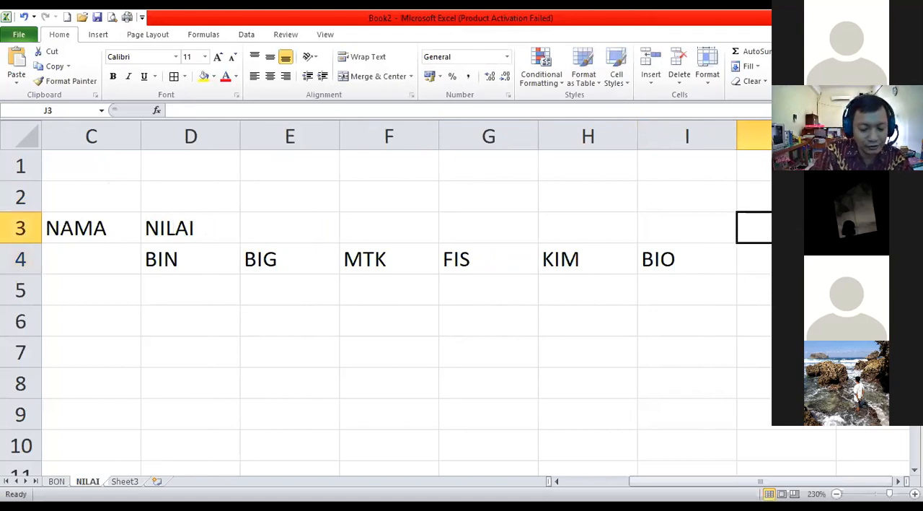
type("JUMLAH")
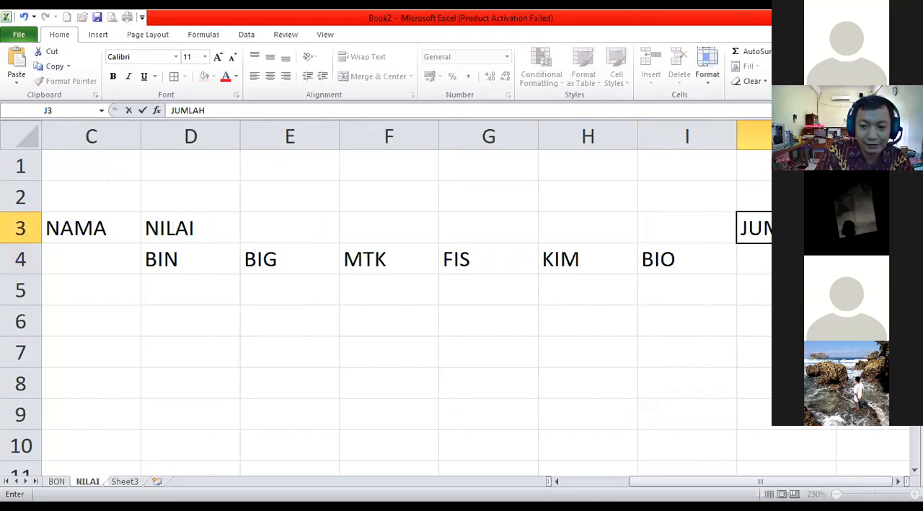
key("Tab")
type("RATA")
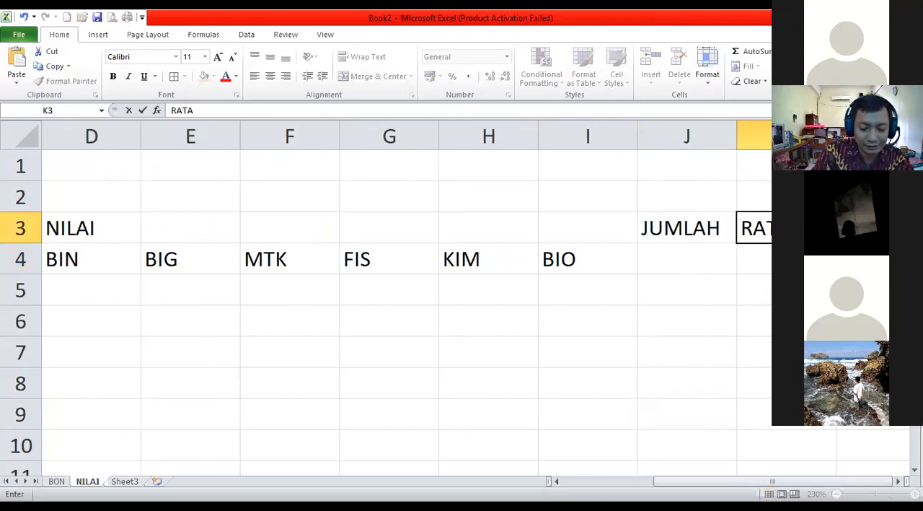
type("-RATA")
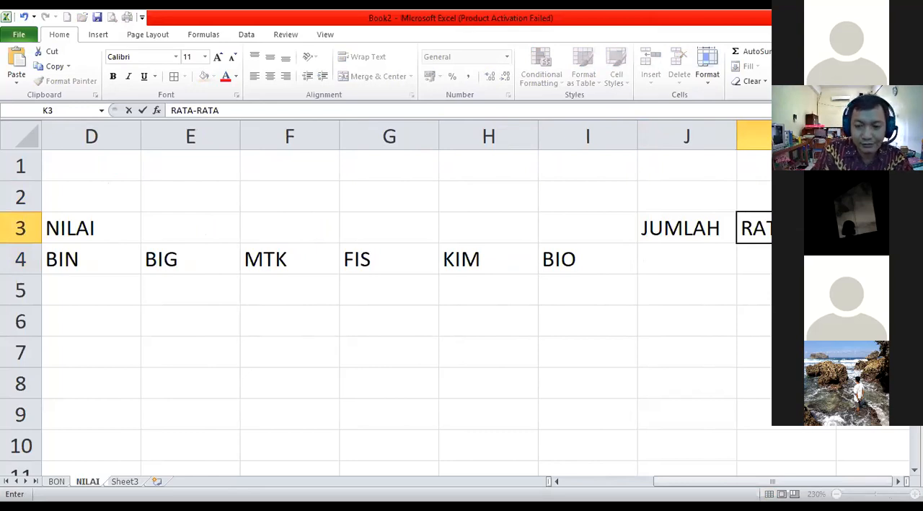
key("Tab")
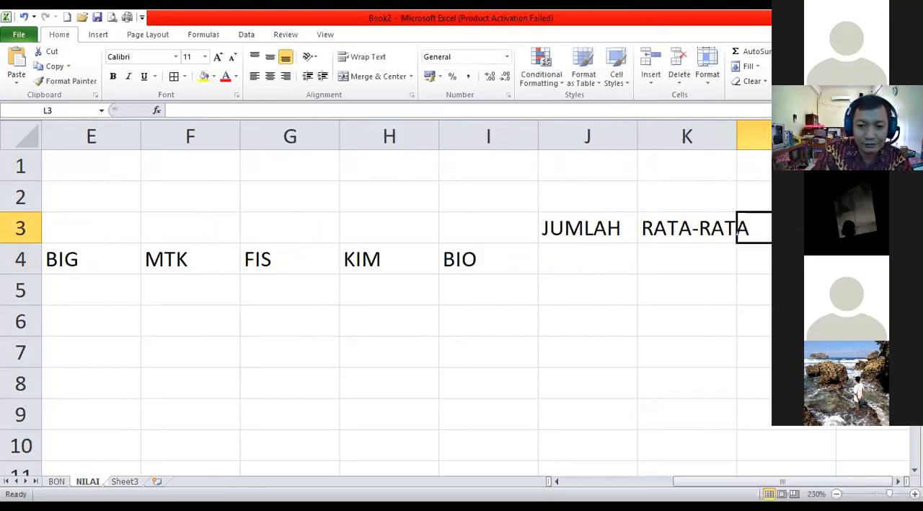
type("RA")
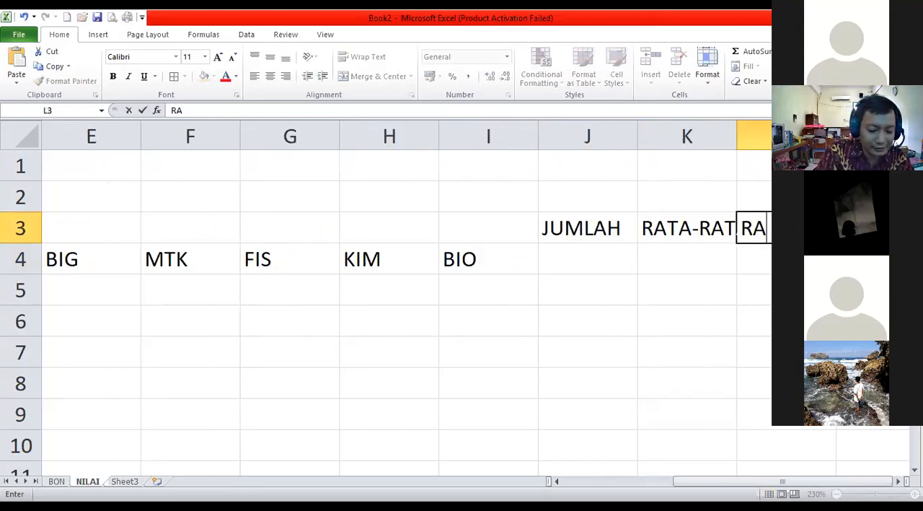
type("NKING")
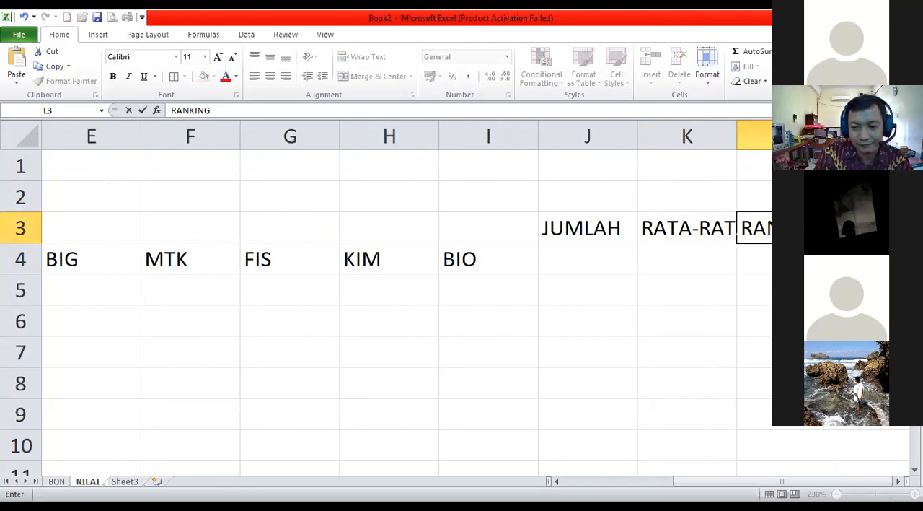
key("Tab")
Apply All Borders to the grade table range A3:L14.
key("Left")
key("Left")
key("Left")
key("Left")
key("Left")
key("Left")
key("Left")
key("Left")
key("Left")
key("Left")
key("Left")
key("Left")
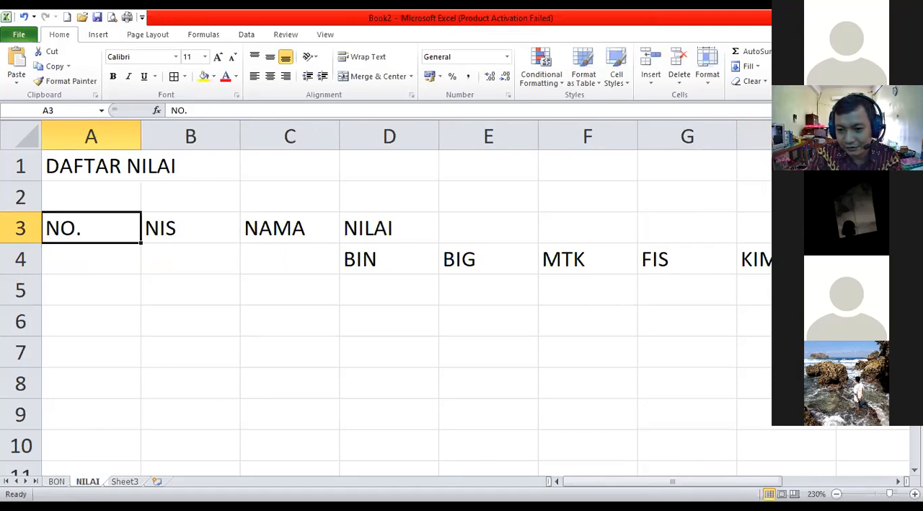
left_click(837, 494)
left_click(836, 494)
left_click(836, 494)
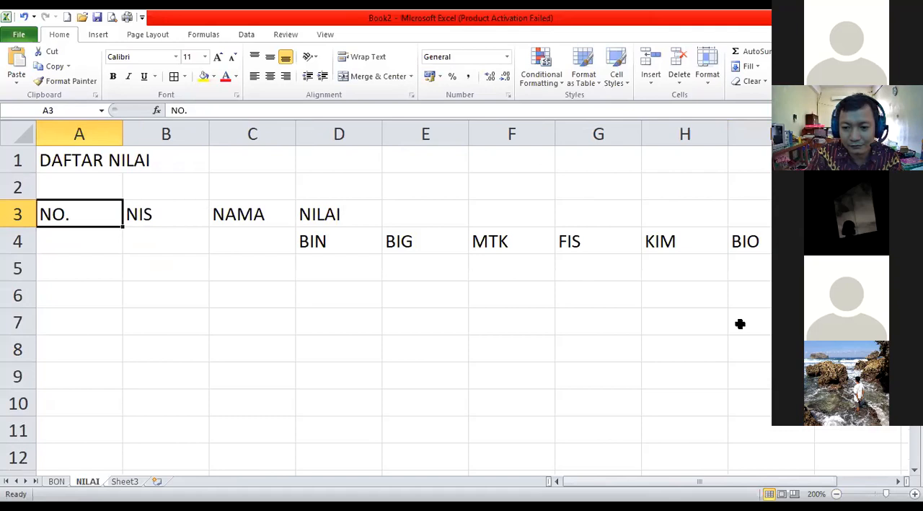
left_click(836, 493)
left_click(836, 494)
left_click(836, 494)
left_click(837, 493)
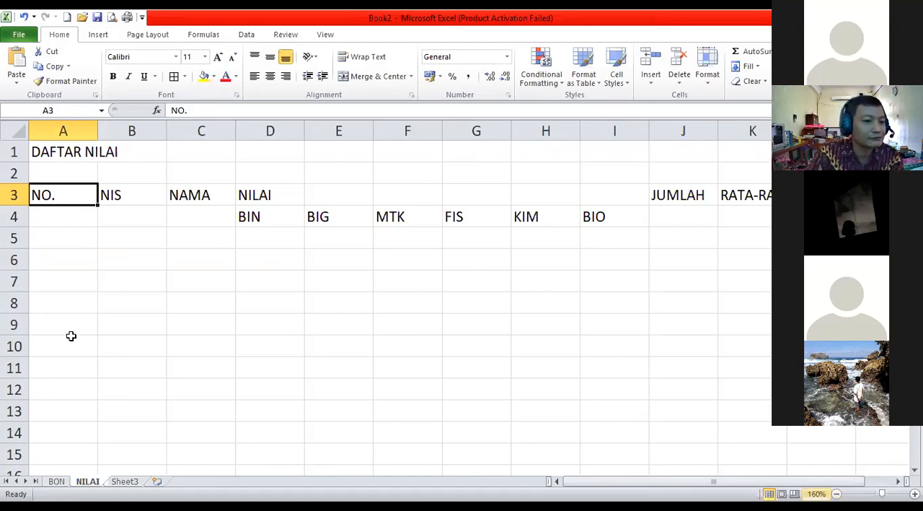
left_click_drag(80, 194, 856, 435)
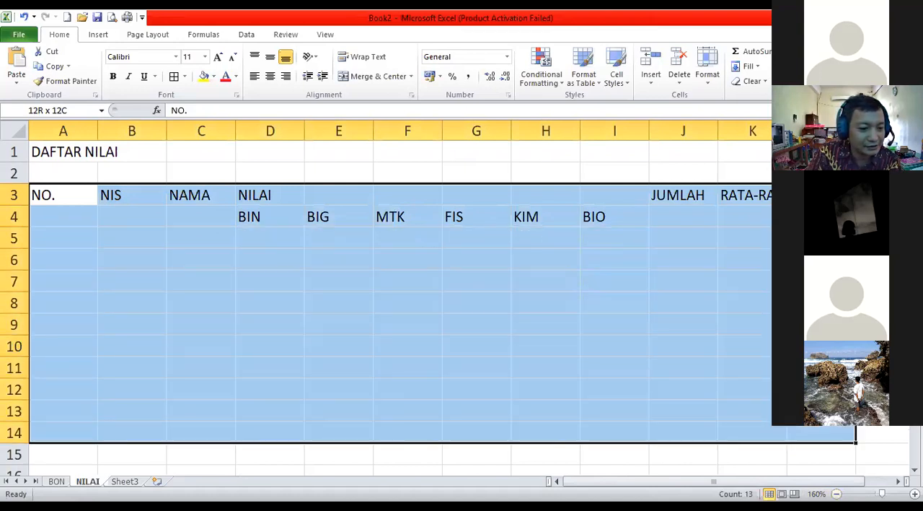
left_click(174, 77)
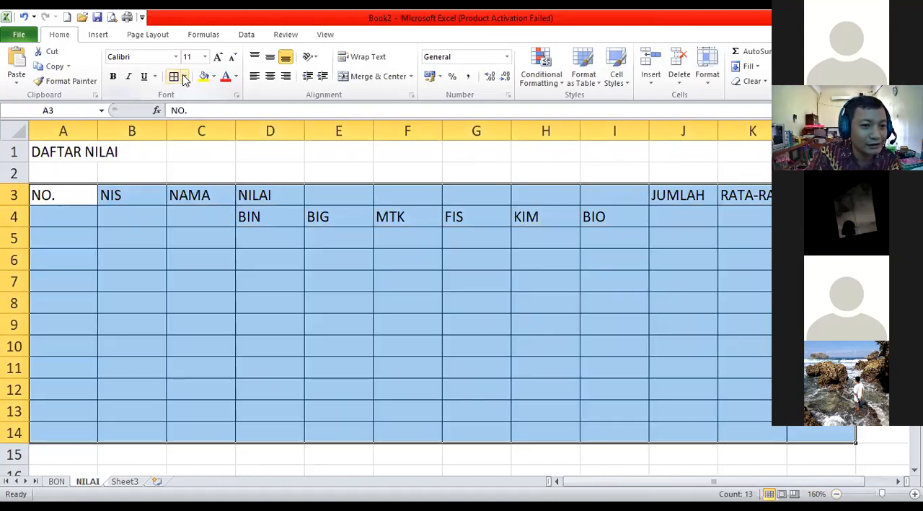
left_click(186, 77)
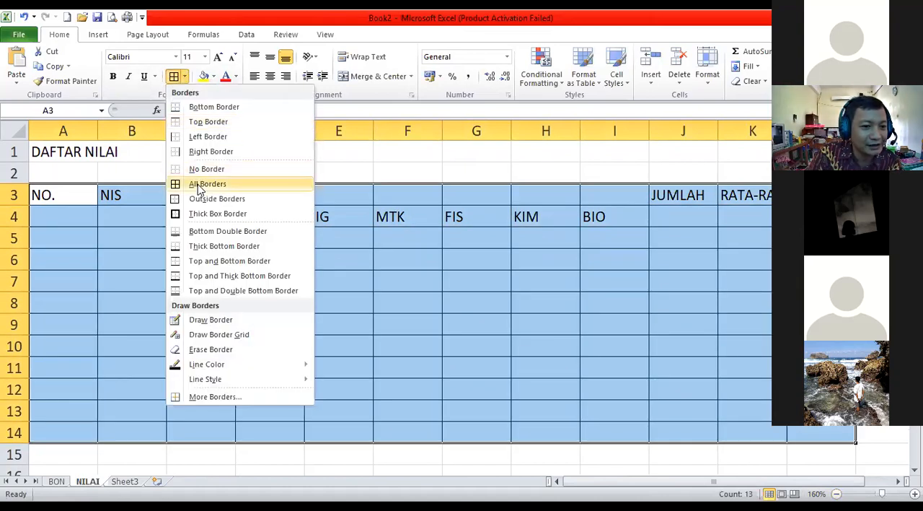
left_click(200, 185)
left_click(67, 195)
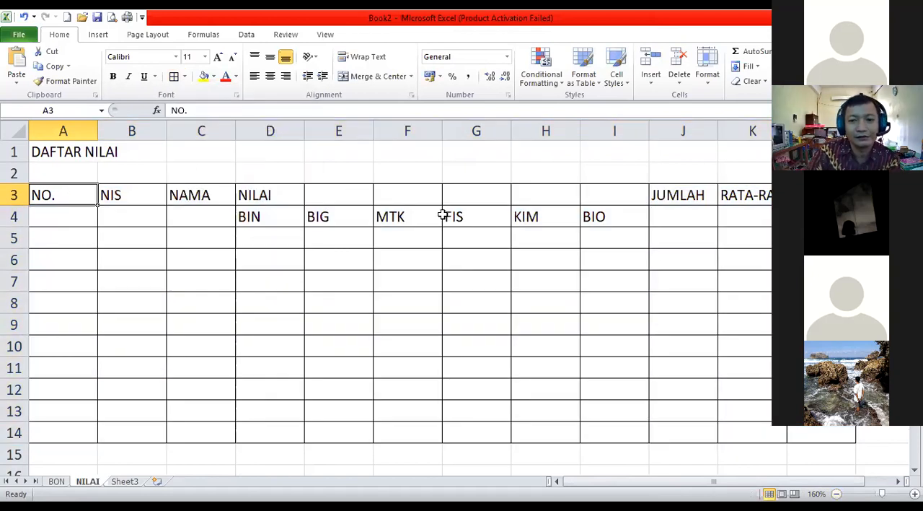
Merge and center the NILAI header across D3:I3, above the six subject headers.
left_click(263, 194)
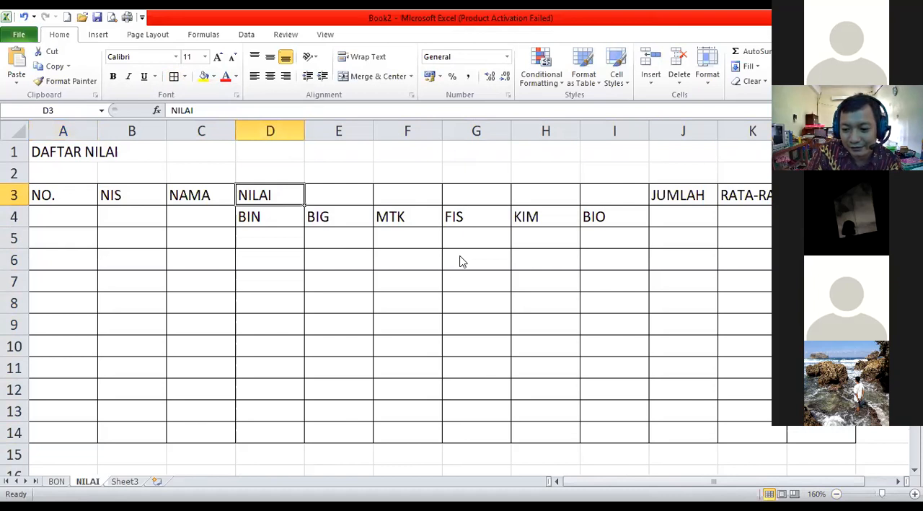
scroll(236, 257, "up", 3)
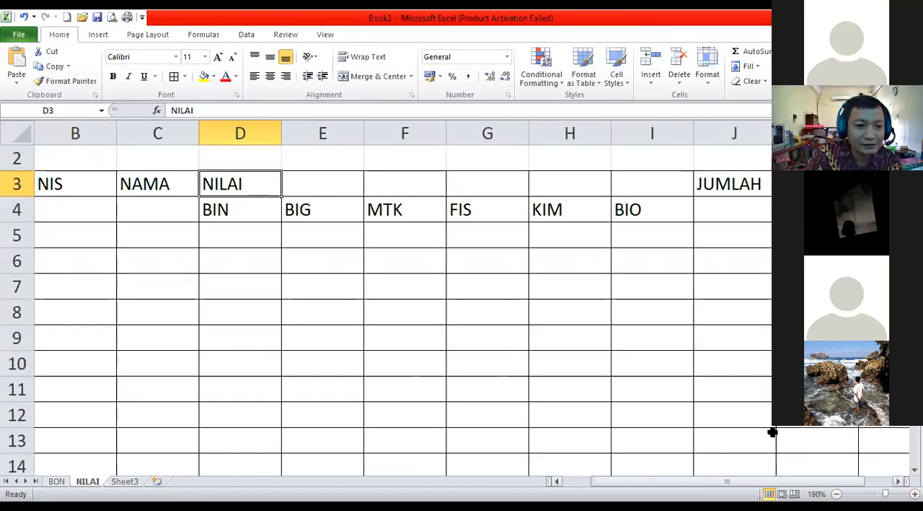
left_click(292, 183)
left_click(241, 185)
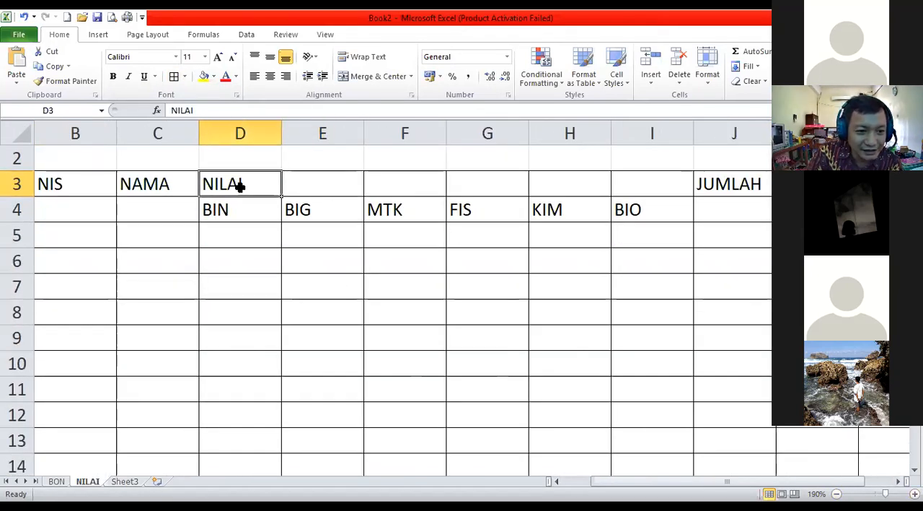
left_click(321, 185)
left_click(415, 184)
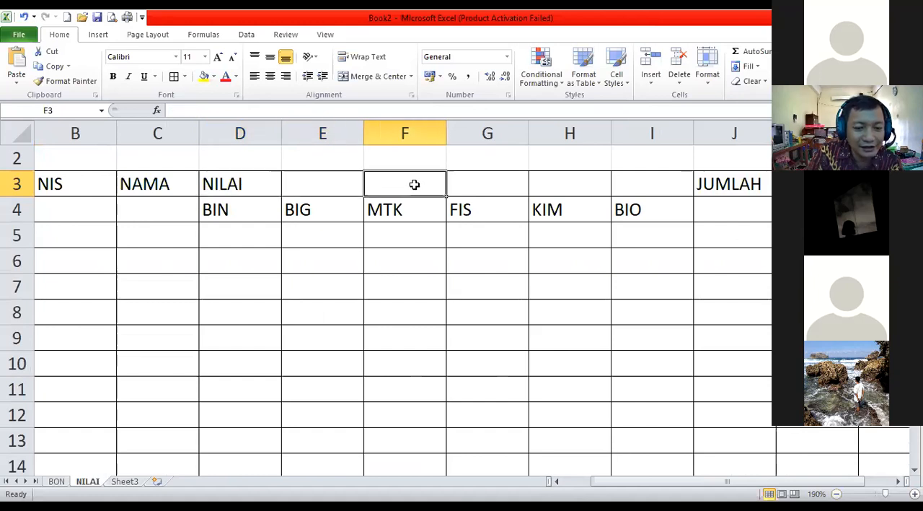
left_click(474, 182)
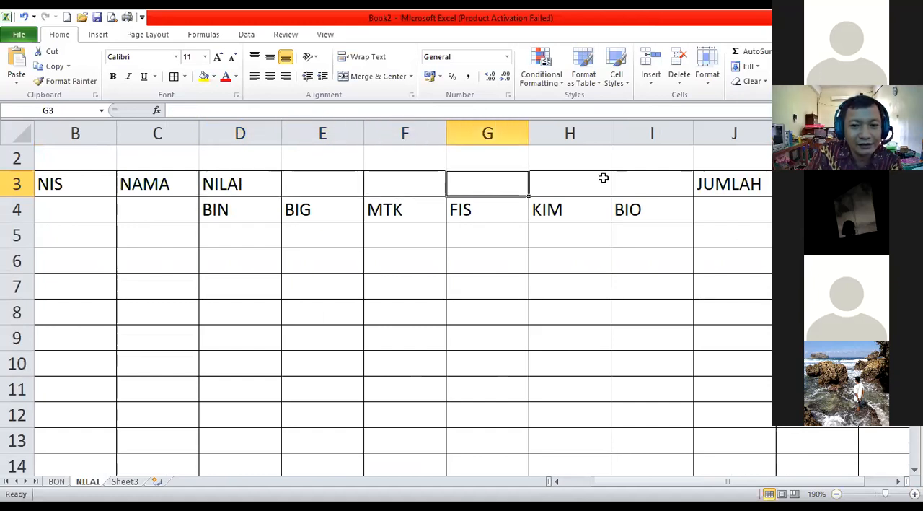
left_click(226, 185)
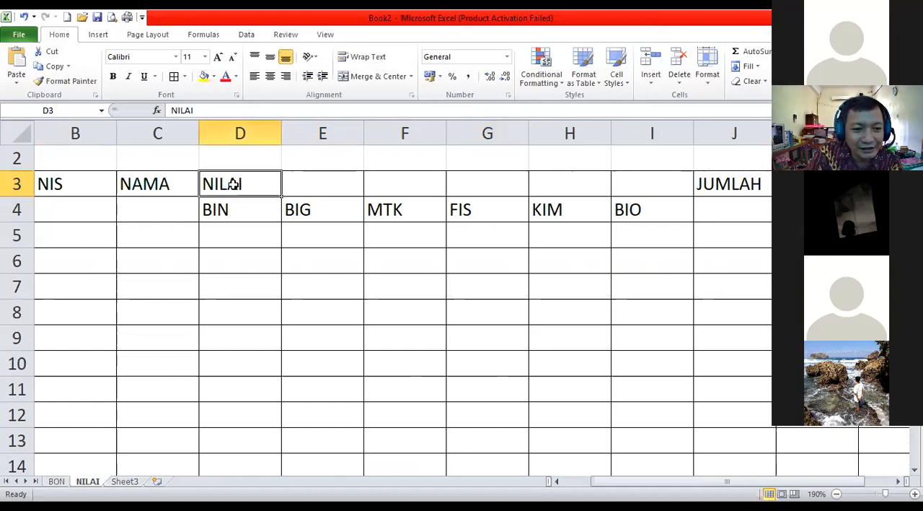
left_click_drag(237, 181, 623, 187)
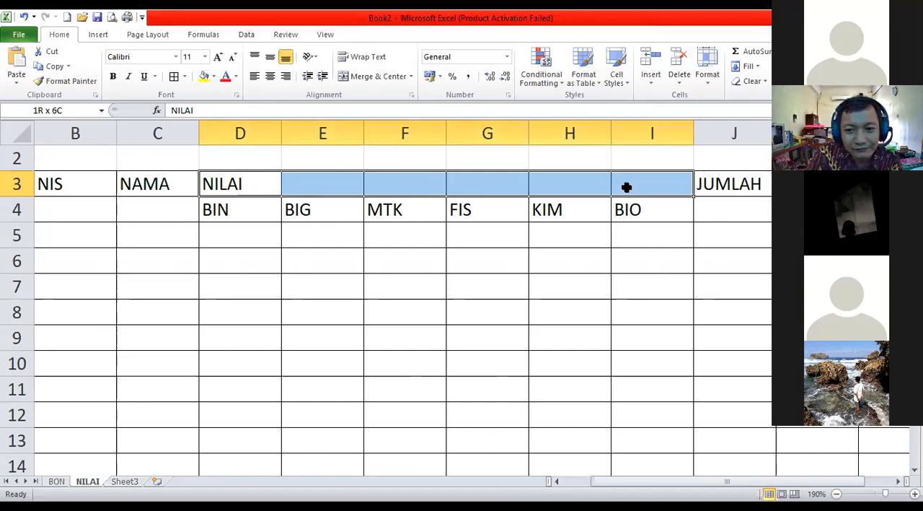
left_click(378, 76)
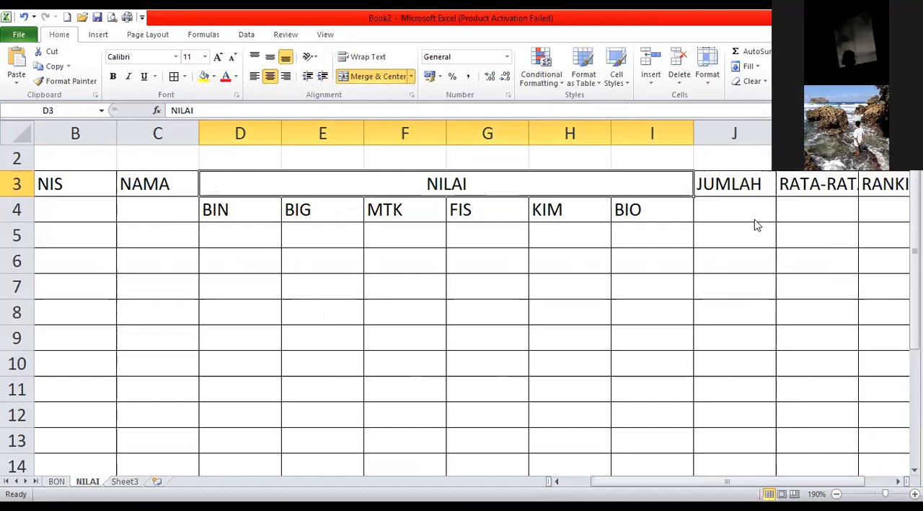
Merge and center the NO., NIS and NAMA headers, each over rows 3 and 4 of its own column.
left_click(557, 481)
left_click_drag(69, 182, 67, 205)
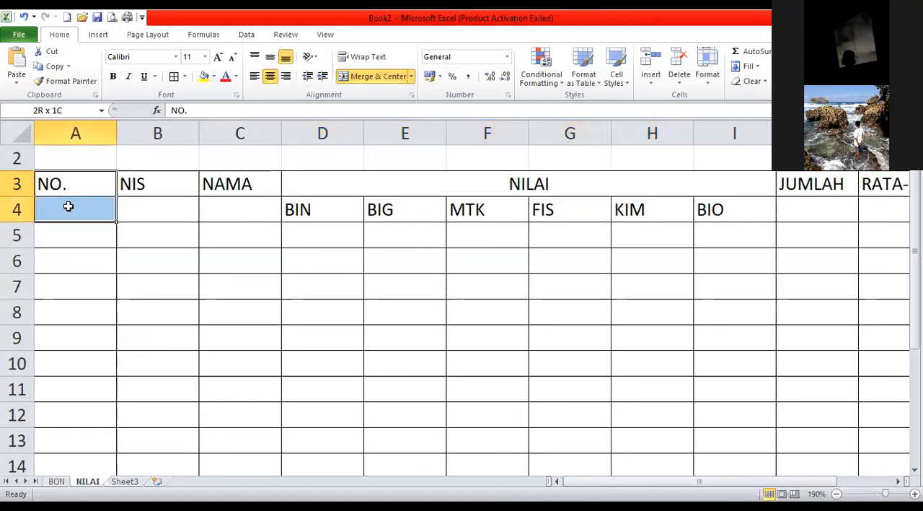
left_click(378, 79)
left_click_drag(164, 182, 162, 211)
left_click(375, 76)
left_click_drag(226, 181, 238, 211)
left_click(373, 76)
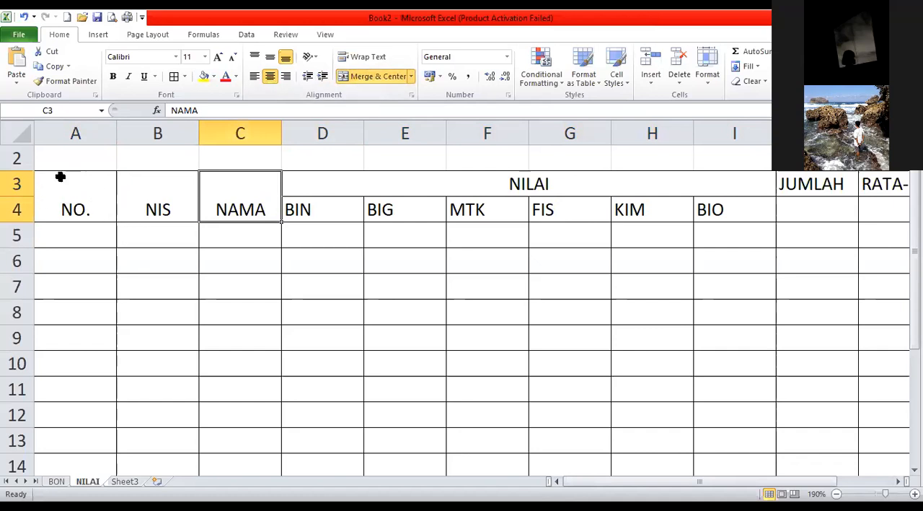
Middle-align the merged NO., NIS and NAMA headers vertically and center the subject headers in D4:I4 horizontally.
left_click_drag(65, 200, 221, 196)
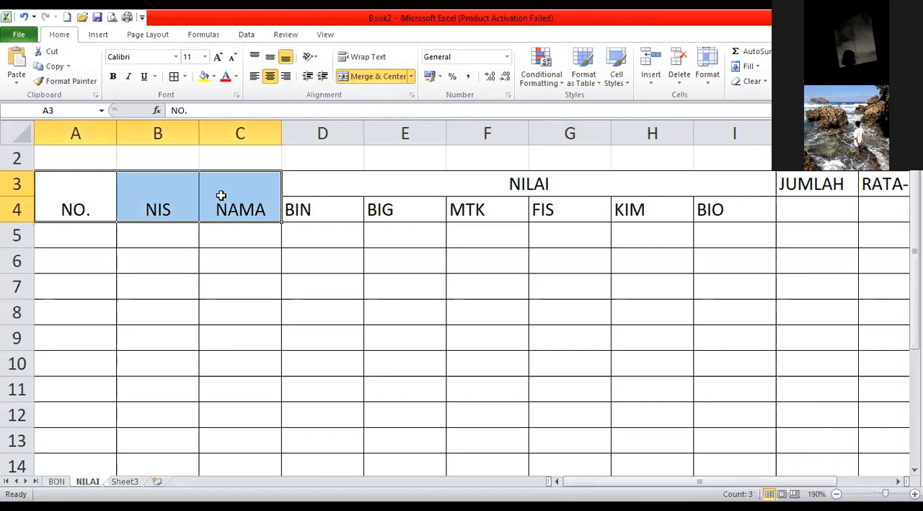
left_click(270, 58)
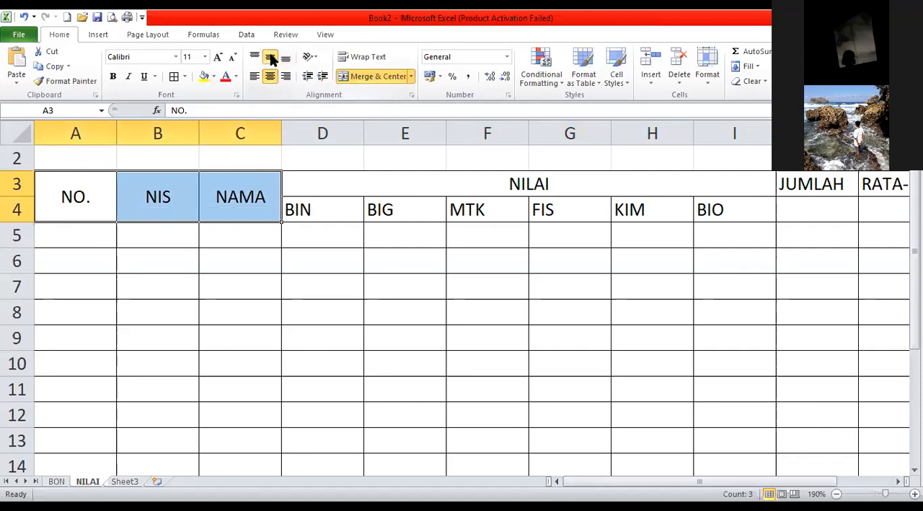
left_click(286, 58)
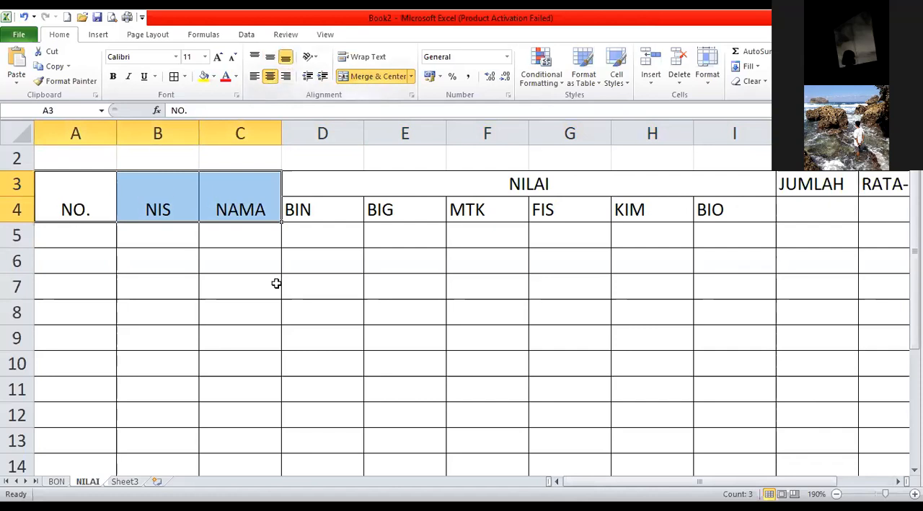
left_click(271, 59)
left_click_drag(298, 207, 700, 208)
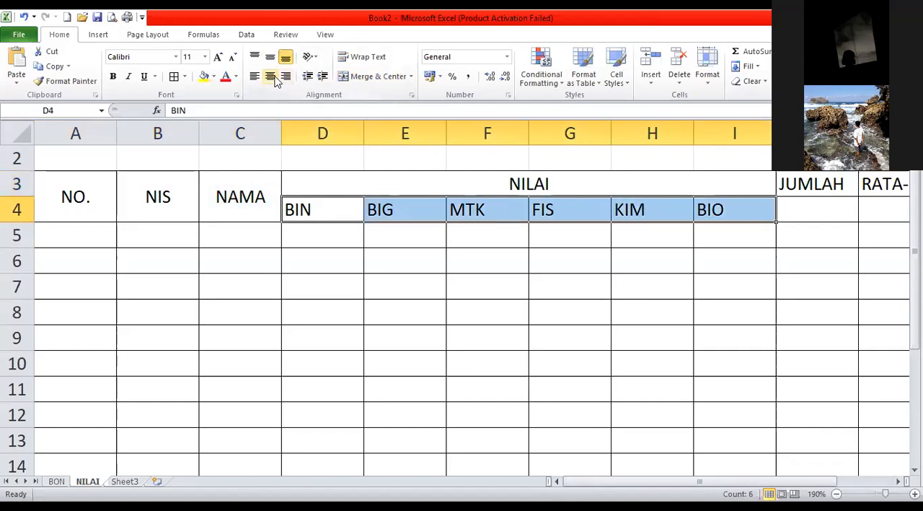
left_click(271, 76)
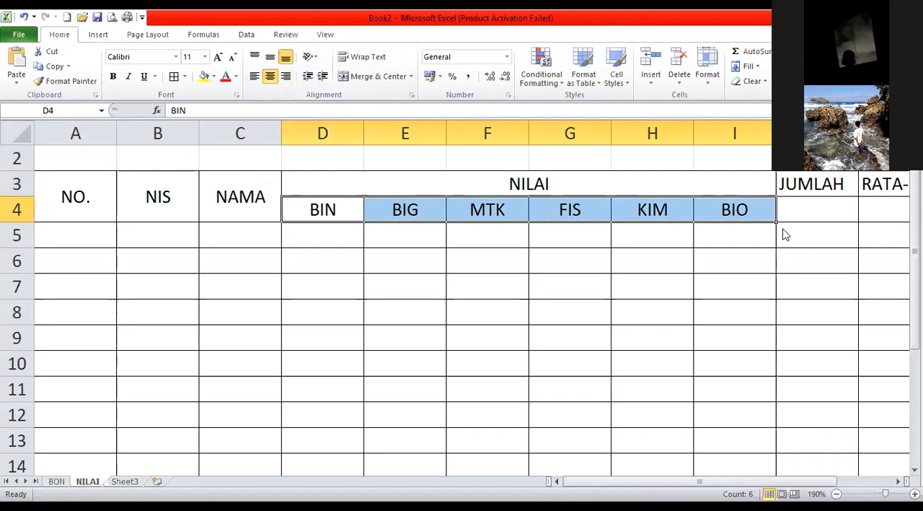
Merge and center the JUMLAH, RATA-RATA and RANKING headers, each over rows 3 and 4 of its own column.
scroll(669, 346, "right", 2)
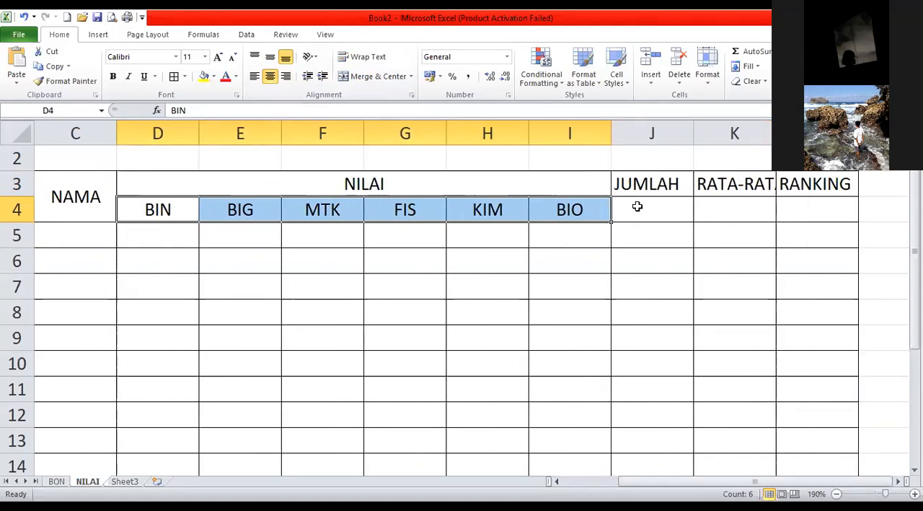
left_click_drag(644, 186, 638, 208)
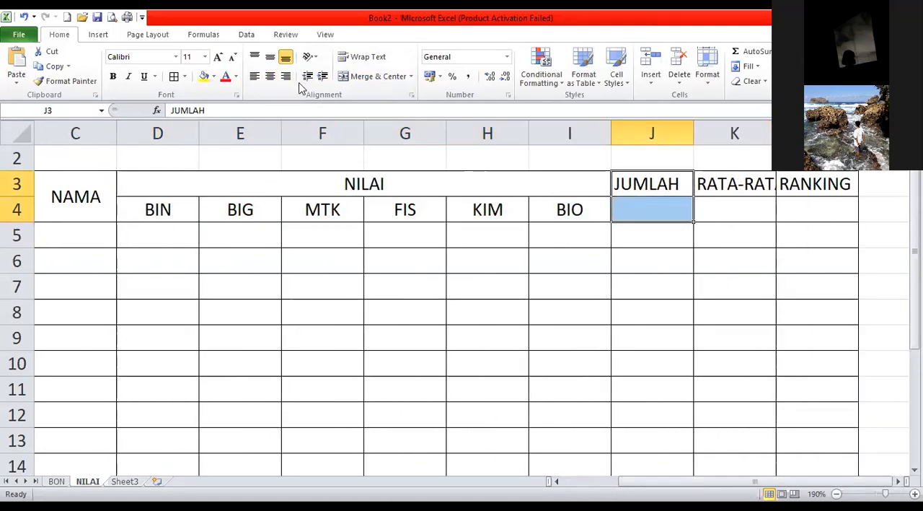
left_click(372, 78)
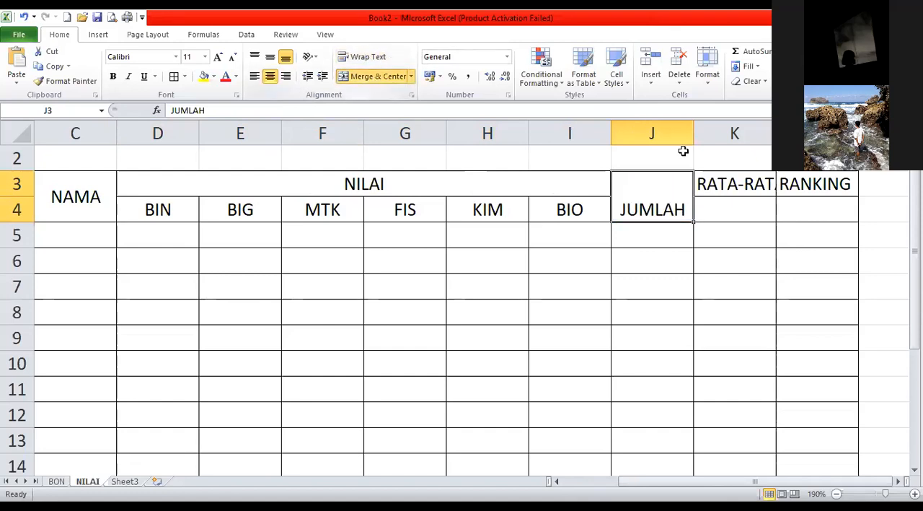
left_click_drag(752, 183, 800, 209)
left_click(362, 78)
Middle-align the merged JUMLAH, RATA-RATA and RANKING headers vertically.
left_click_drag(676, 197, 779, 199)
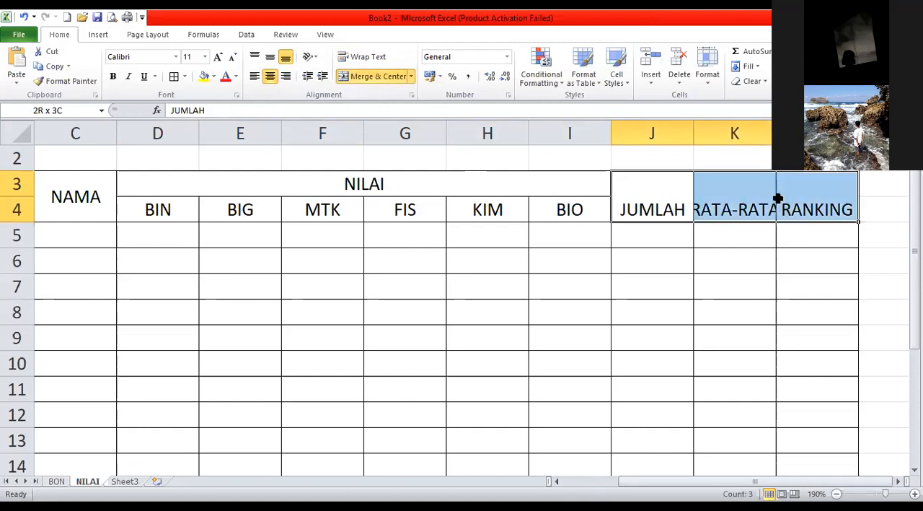
left_click(270, 57)
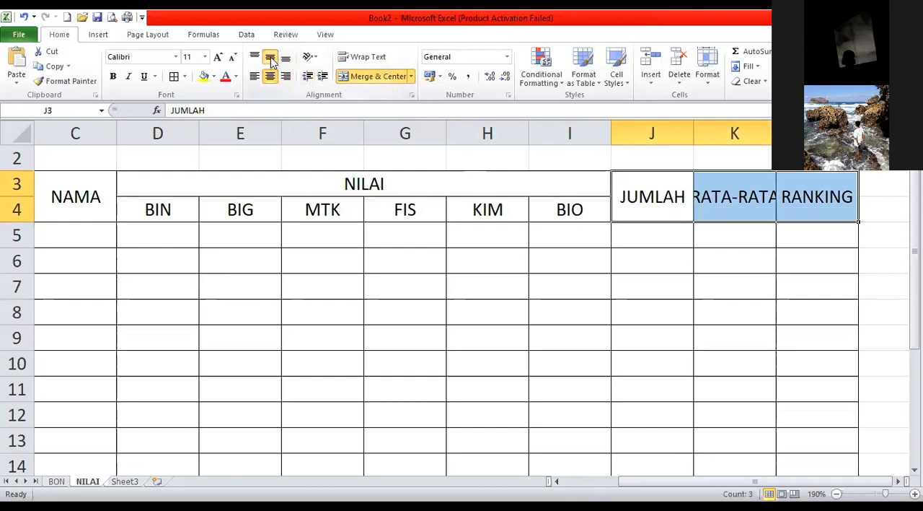
left_click(721, 200)
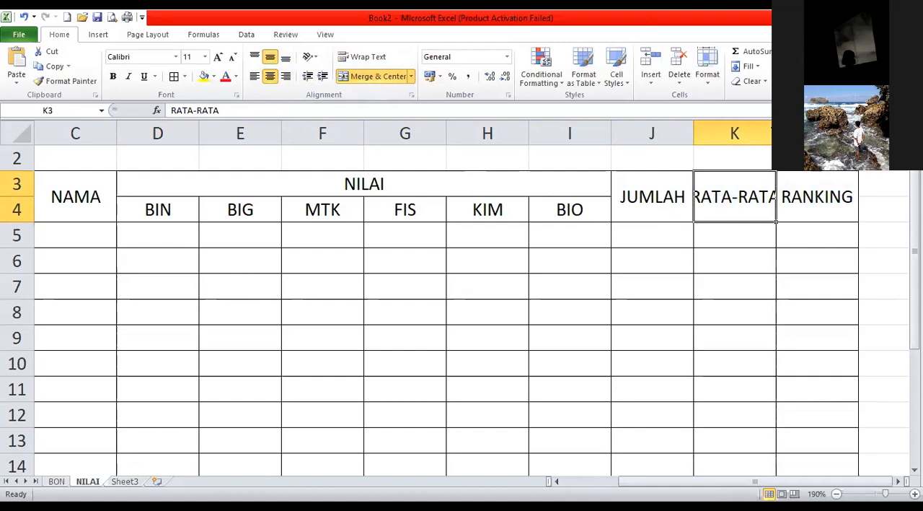
Autofit the RATA-RATA column to its header and number the NO. column 1 to 10 in A5:A14 by filling the series.
double_click(775, 133)
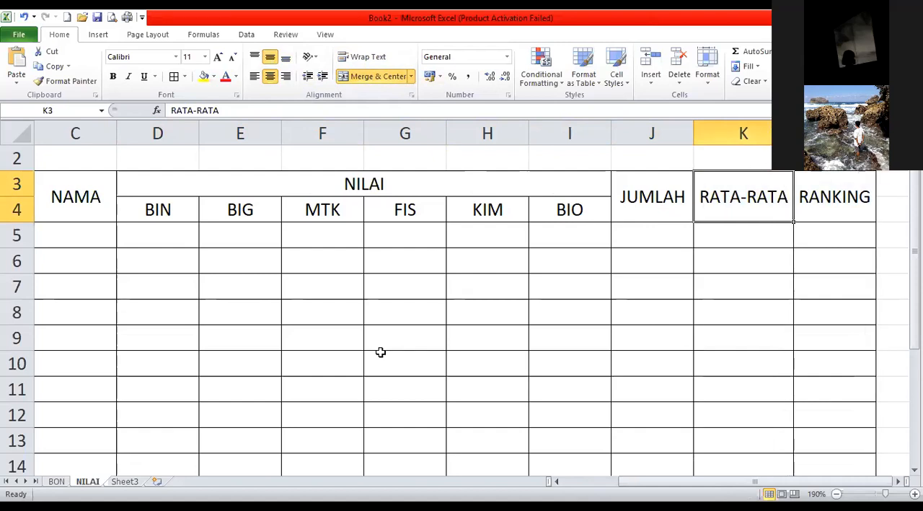
left_click(589, 482)
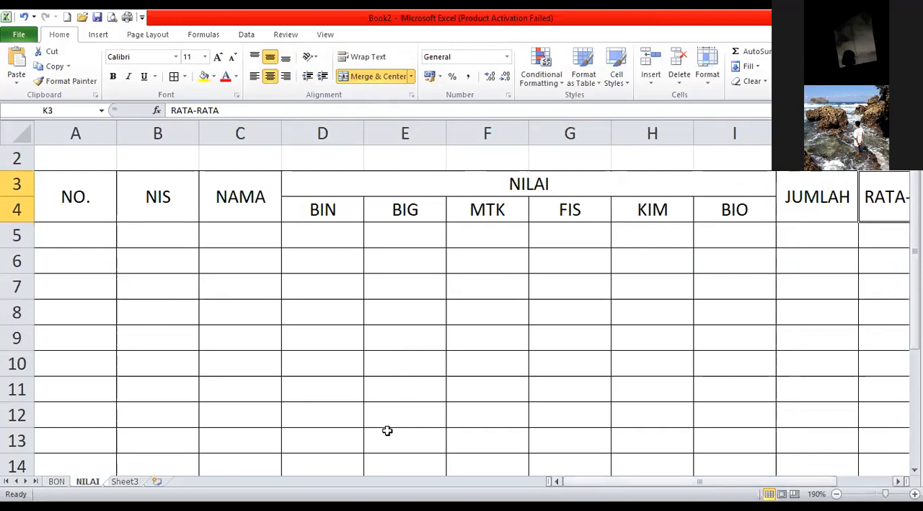
left_click(75, 241)
type("1")
key("Return")
type("2")
key("Return")
left_click_drag(109, 240, 114, 311)
left_click_drag(97, 476, 97, 426)
Enter the first two consecutive student ID numbers in the NIS column and fill the series through B5:B14.
scroll(170, 276, "up", 1)
left_click(169, 260)
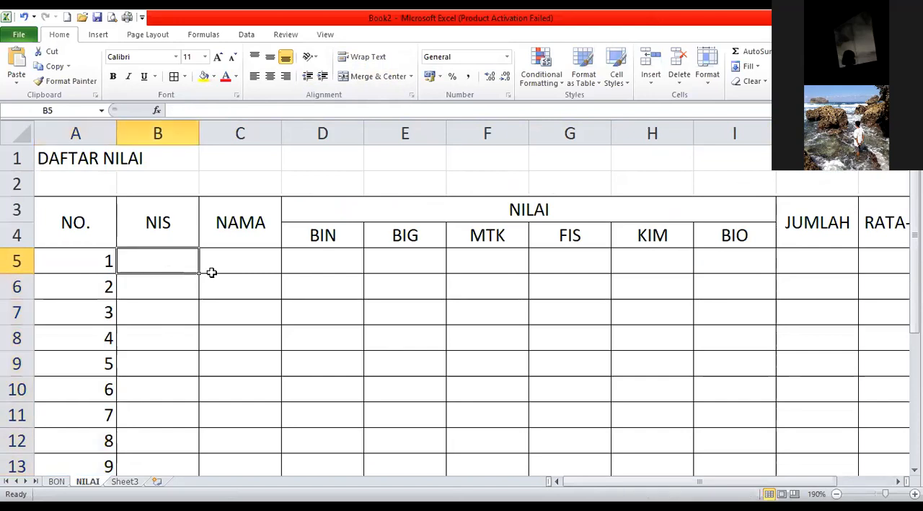
type("2")
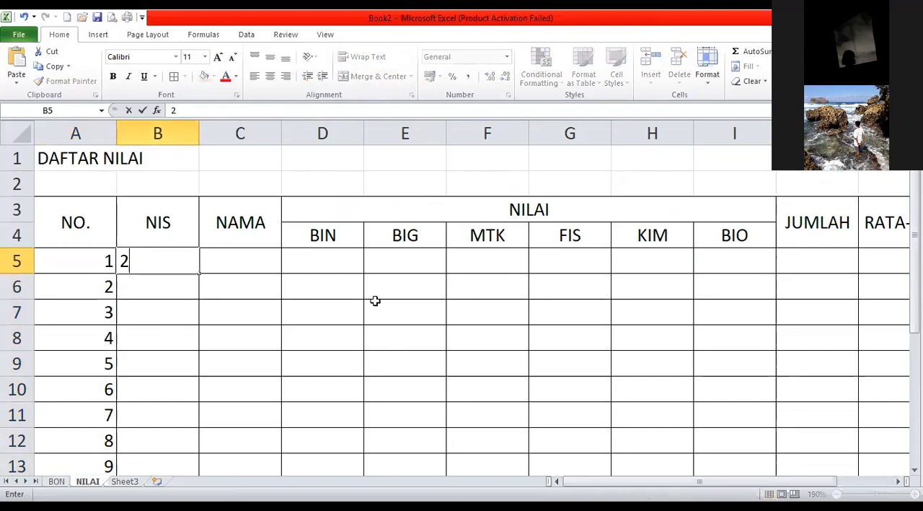
type("020001")
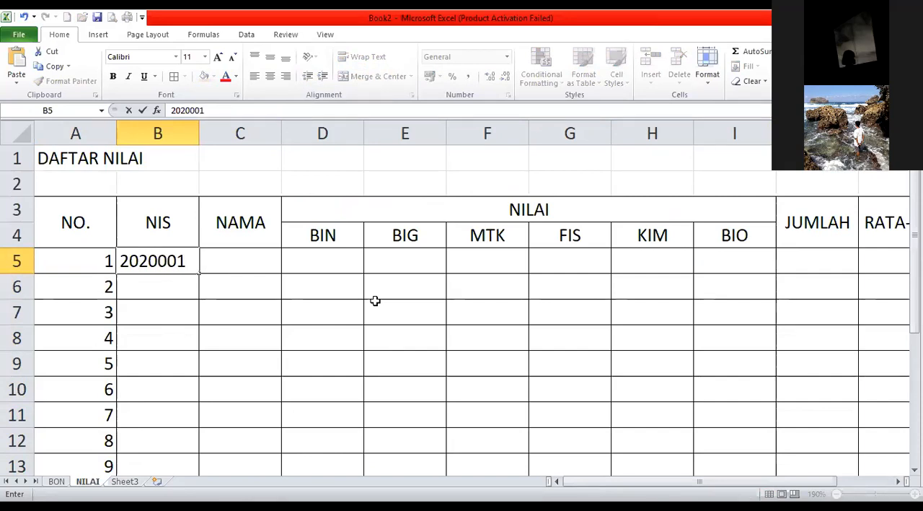
key("Return")
type("2020")
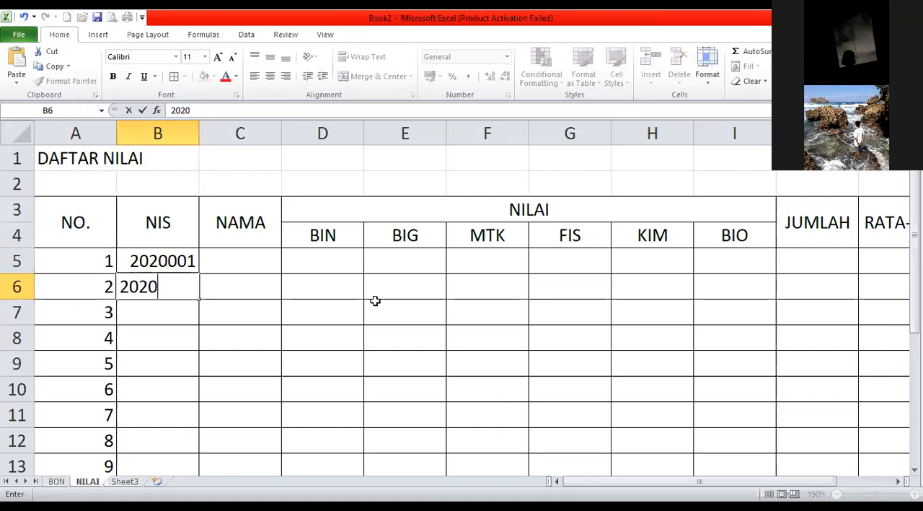
type("002")
key("Return")
left_click_drag(154, 261, 196, 337)
left_click_drag(179, 429, 181, 424)
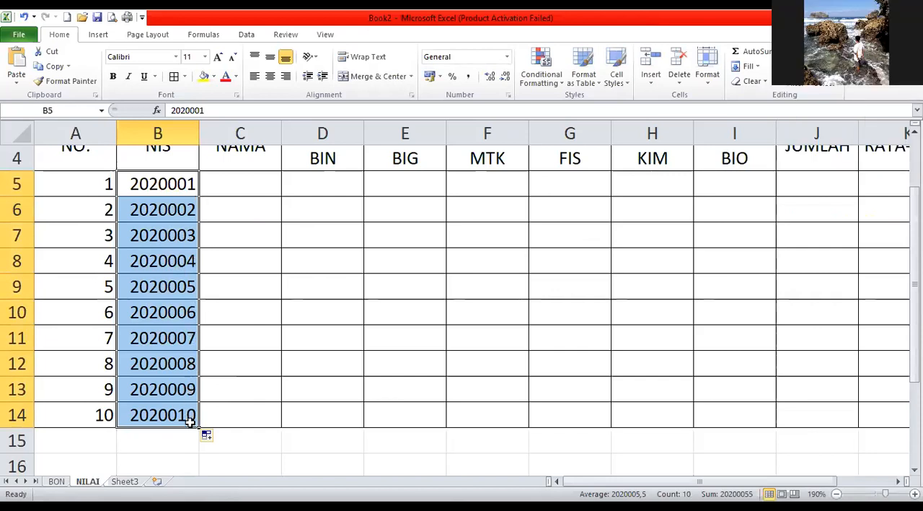
Enter the first three students' first names, starting with A, B and C, in the NAMA column cells C5:C7.
scroll(252, 361, "up", 1)
left_click(236, 260)
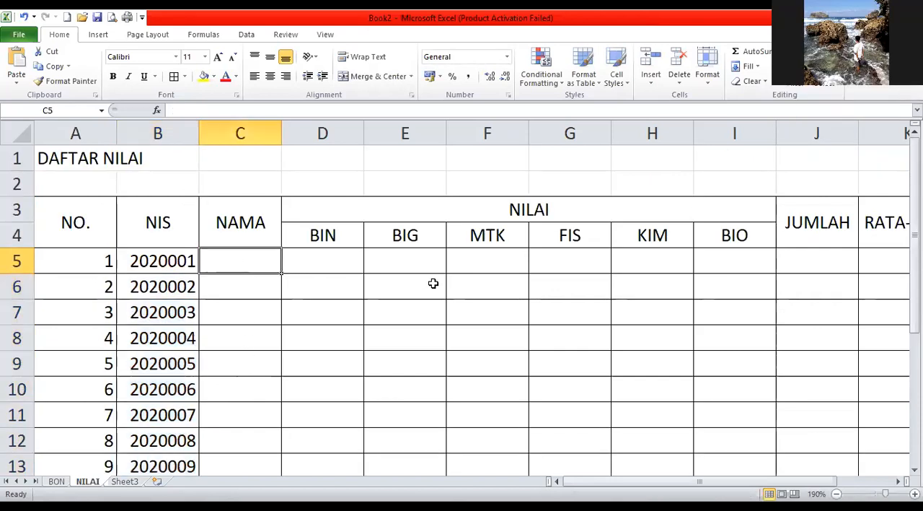
type("ADI")
key("Return")
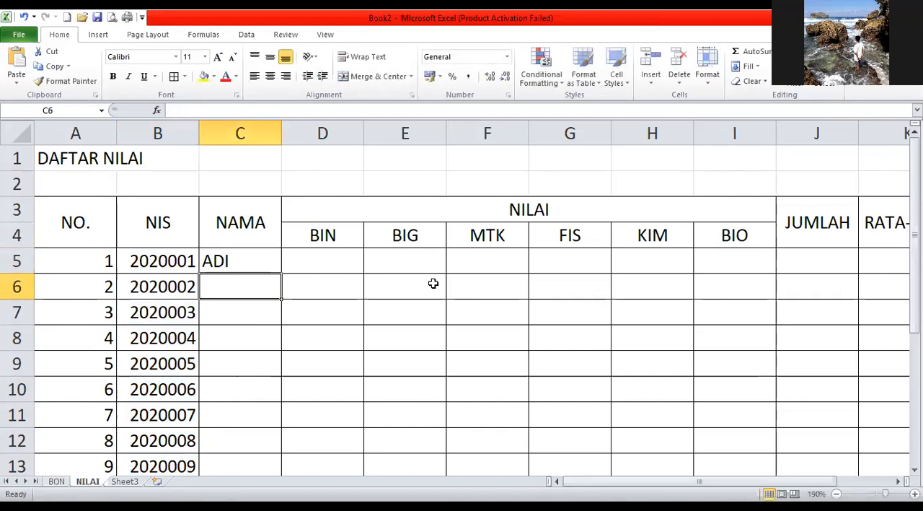
type("BAYU")
key("Return")
type("C")
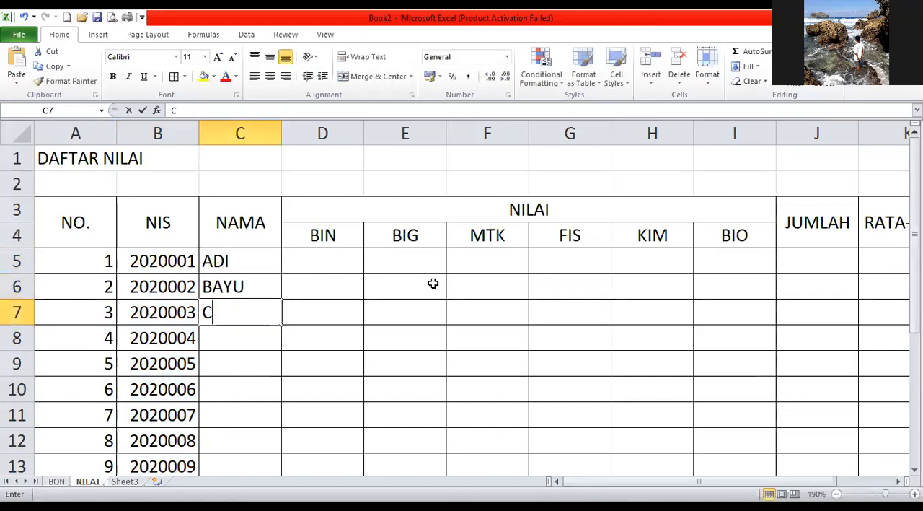
type("ANDRA")
key("Return")
type("E")
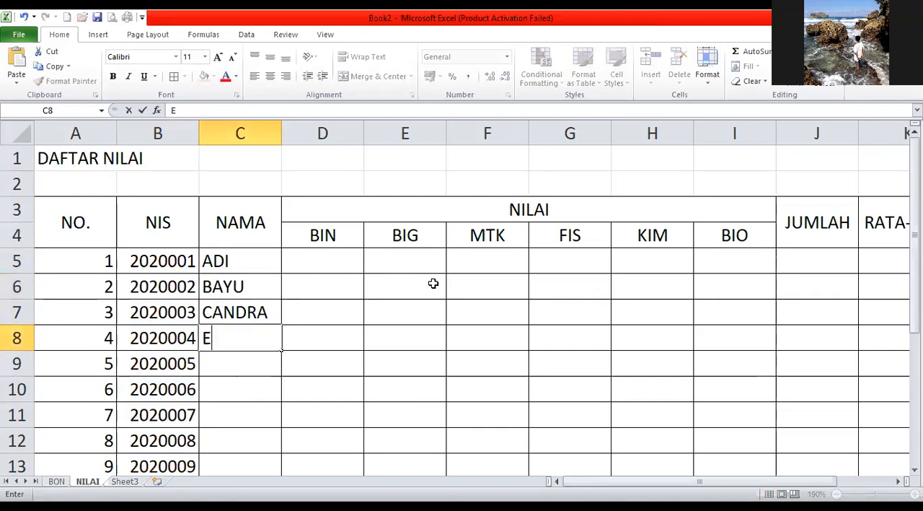
type("NDAH")
key("BackSpace")
key("BackSpace")
key("BackSpace")
key("BackSpace")
Enter the next three students' first names, starting with D, E and F, in C8:C10.
type("DANI")
key("Return")
type("ENDAH")
key("Return")
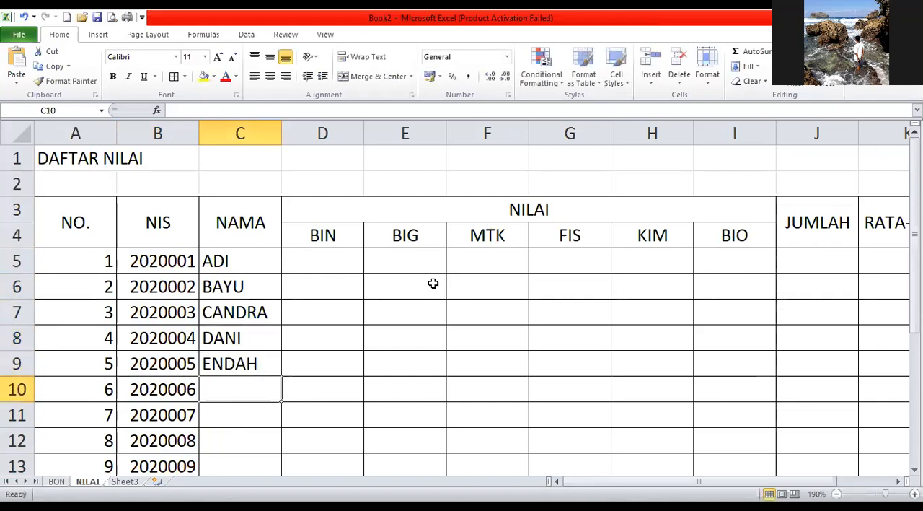
type("F")
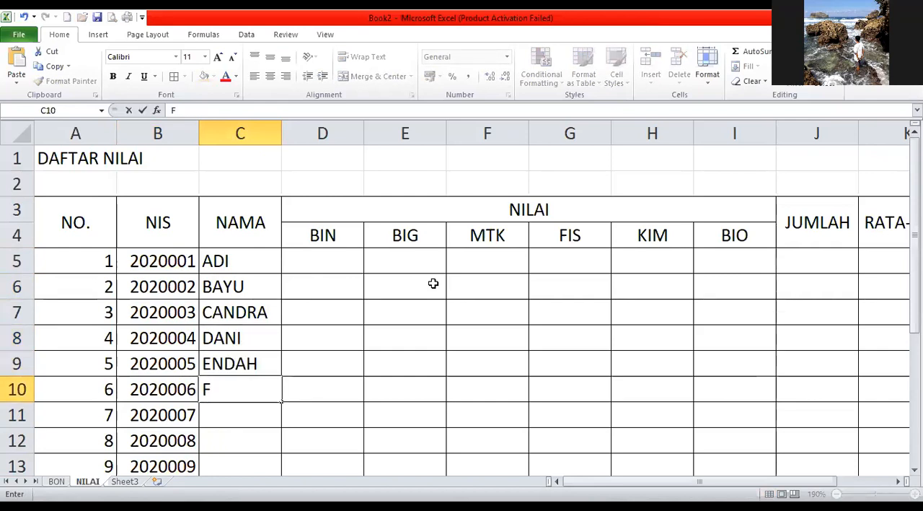
type("ITRI")
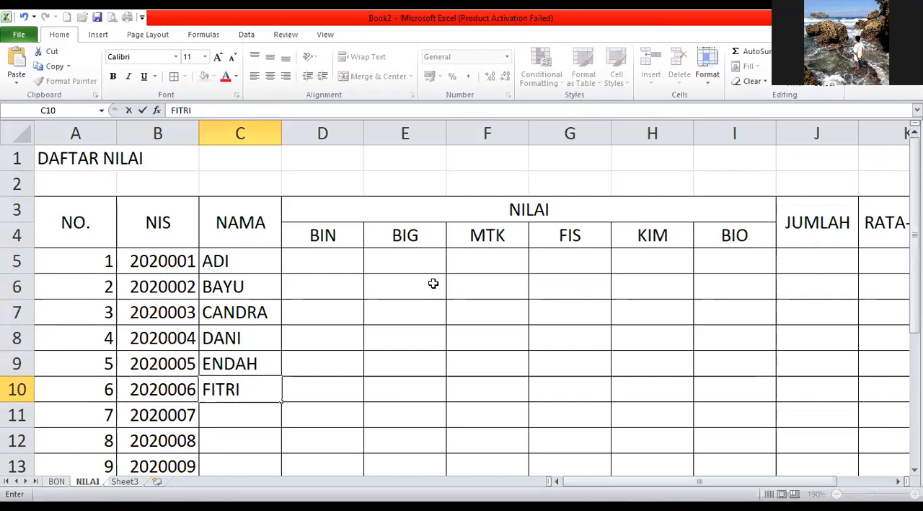
key("Return")
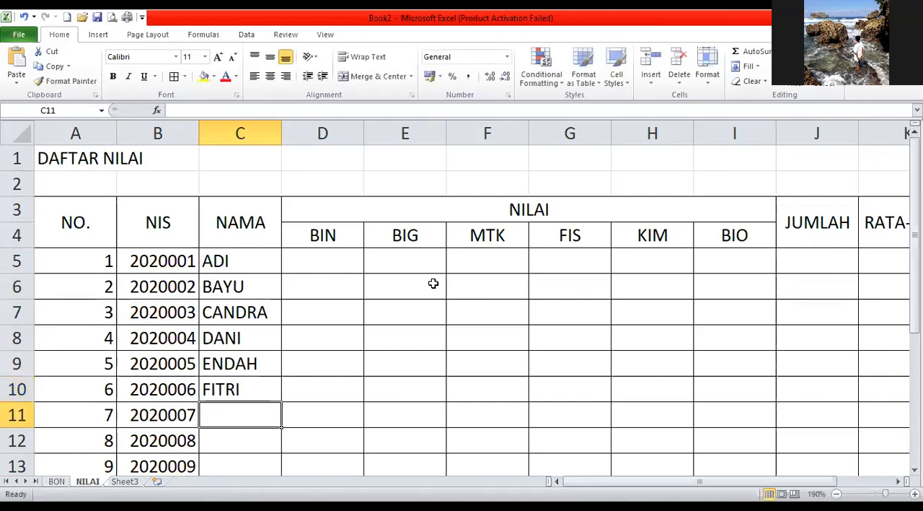
Enter the last four students' first names, starting with G, H, I and J, in C11:C14.
type("GALUH")
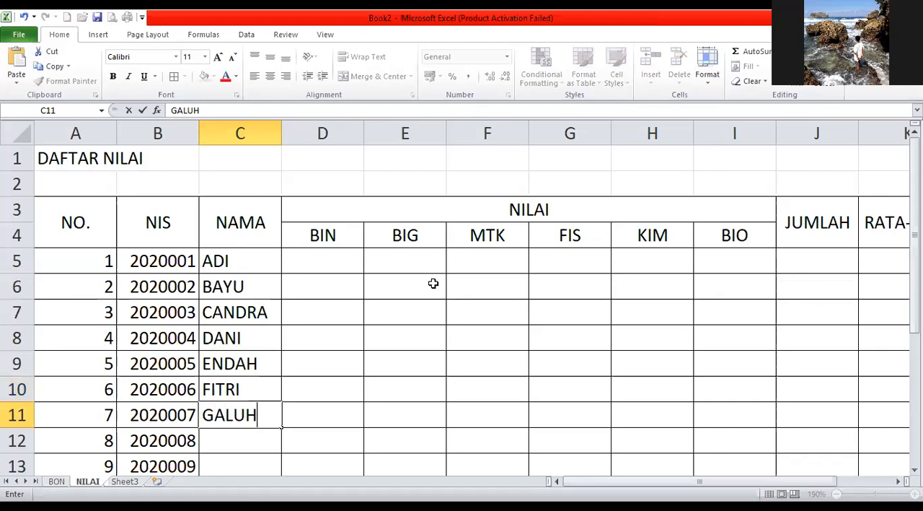
key("Return")
type("HANI")
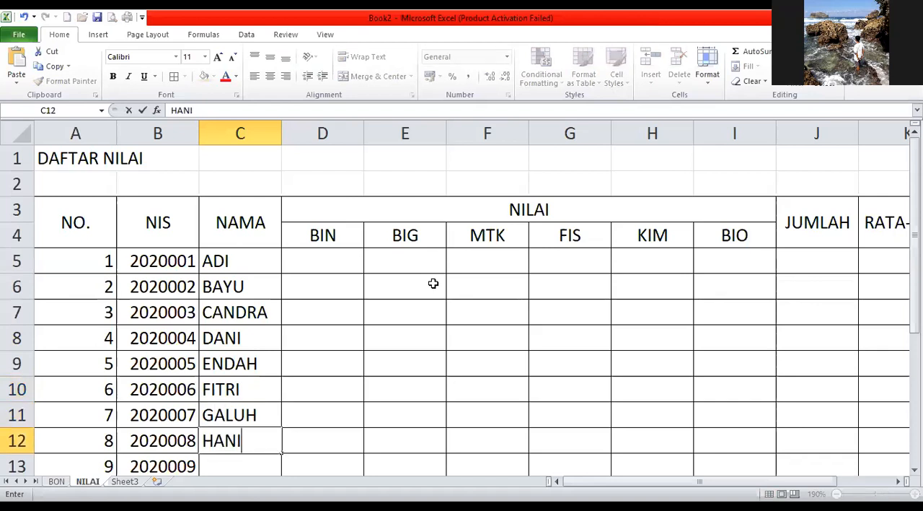
key("Return")
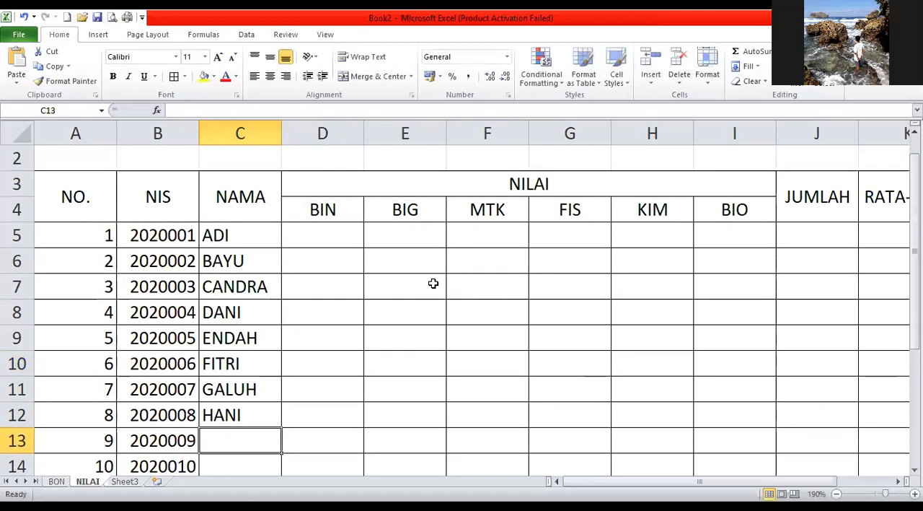
type("INDRI")
key("Return")
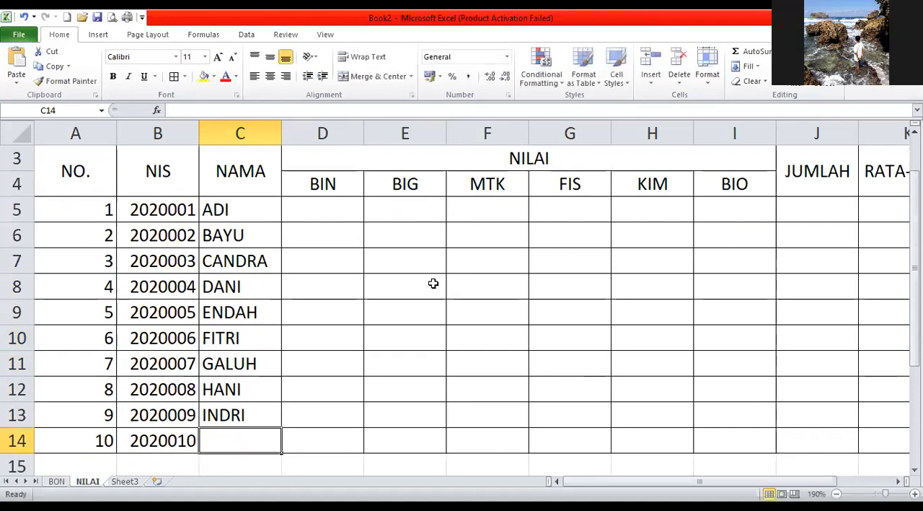
type("JOHAN")
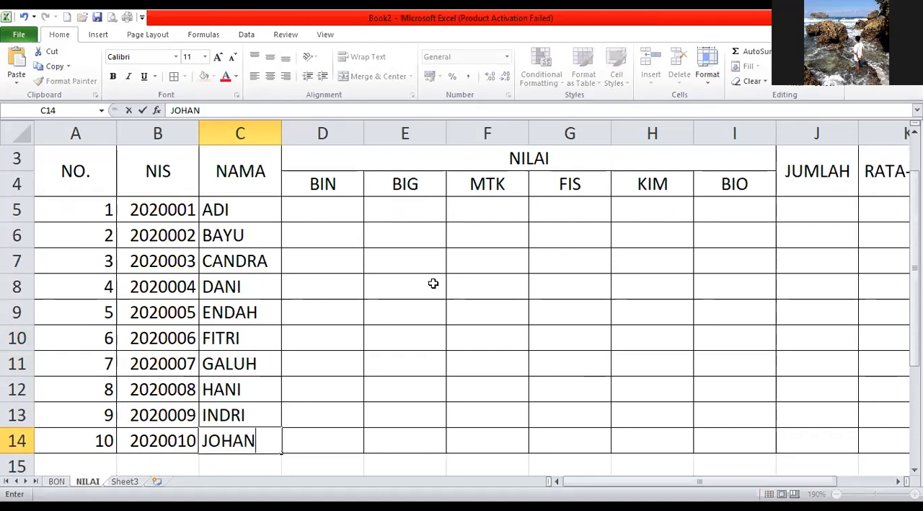
key("Tab")
Enter the BIN scores 87, 85, 86, 89, 86 and 90 in D5:D10.
left_click(347, 212)
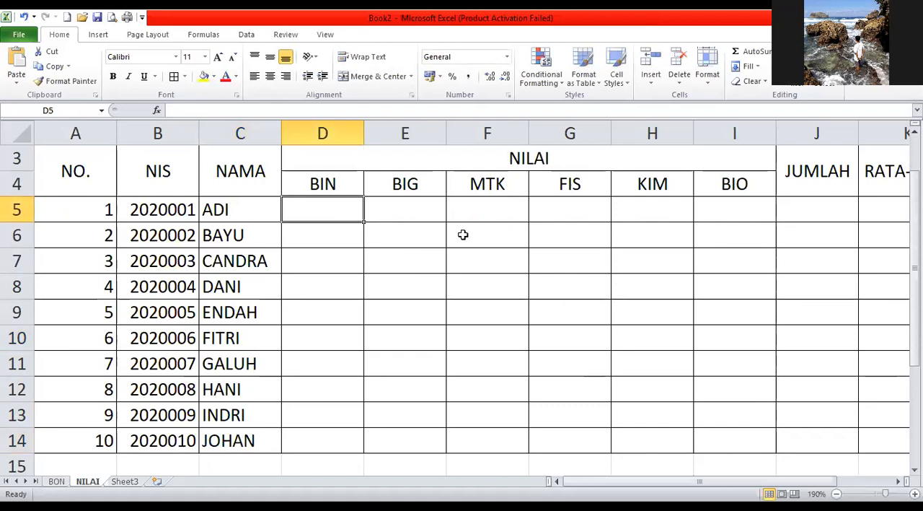
type("87")
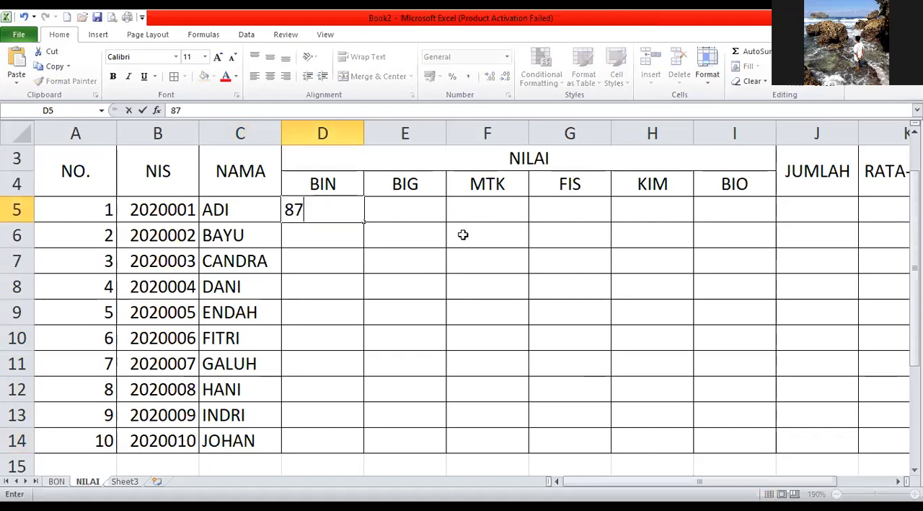
key("Return")
type("8")
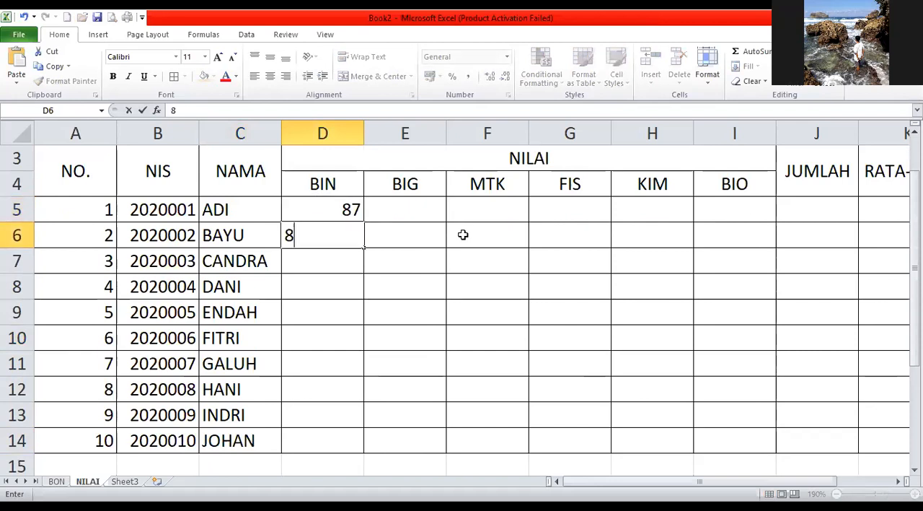
type("5")
key("Return")
type("86")
key("Return")
type("89")
key("Return")
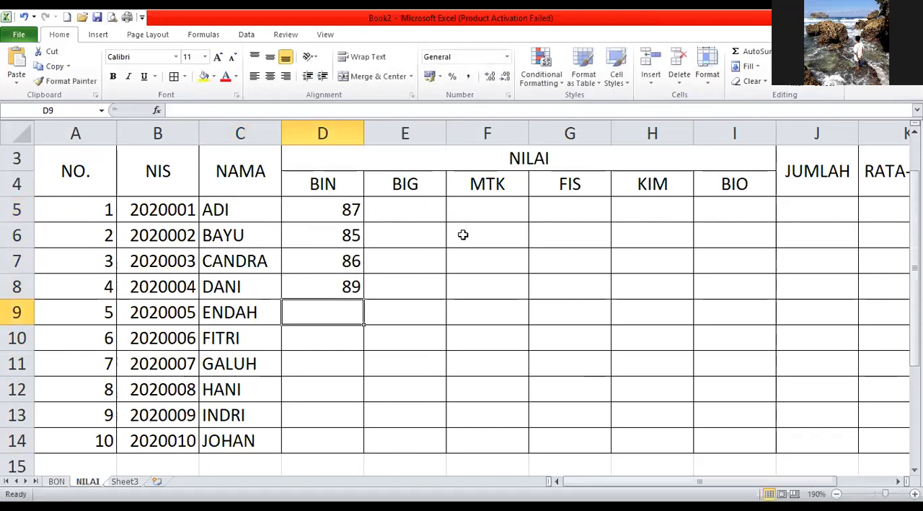
type("86")
key("Return")
type("90")
key("Return")
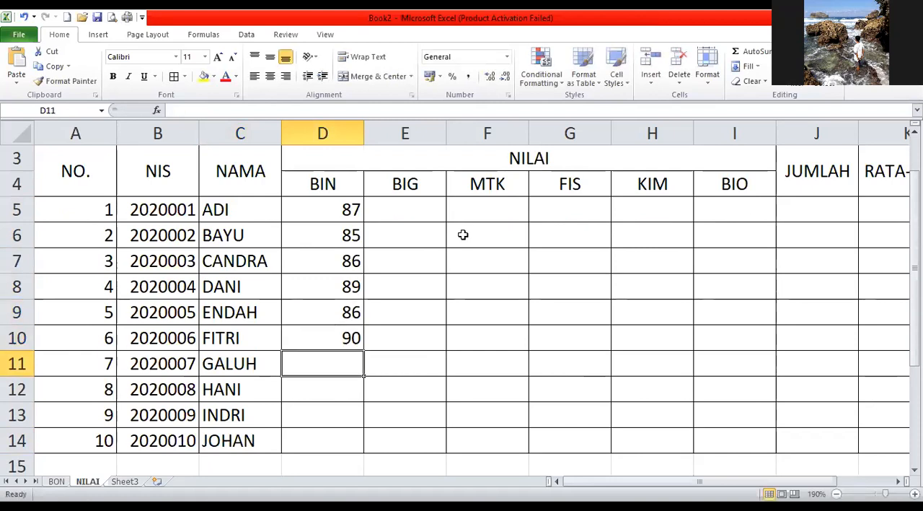
Enter the BIN scores 64, 85, 79 and 82 in D11:D14.
type("64")
key("Return")
type("85")
key("Return")
type("7")
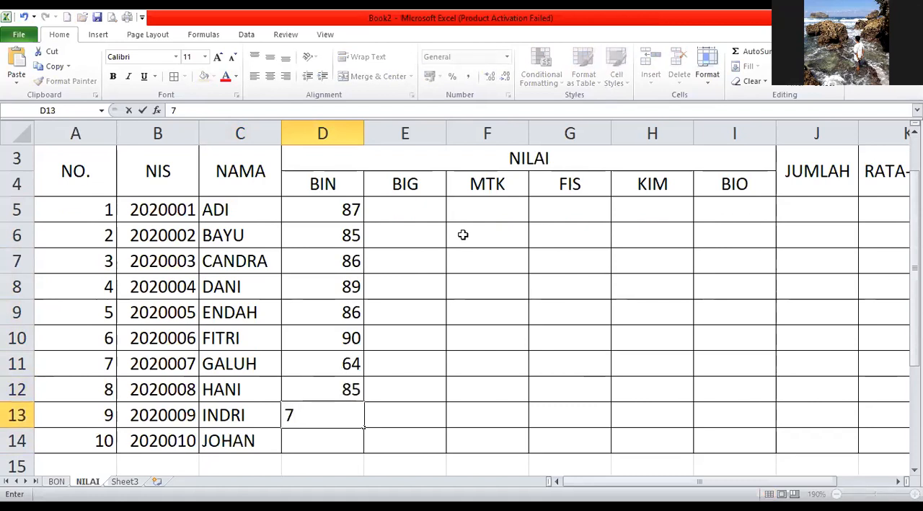
type("9")
key("Return")
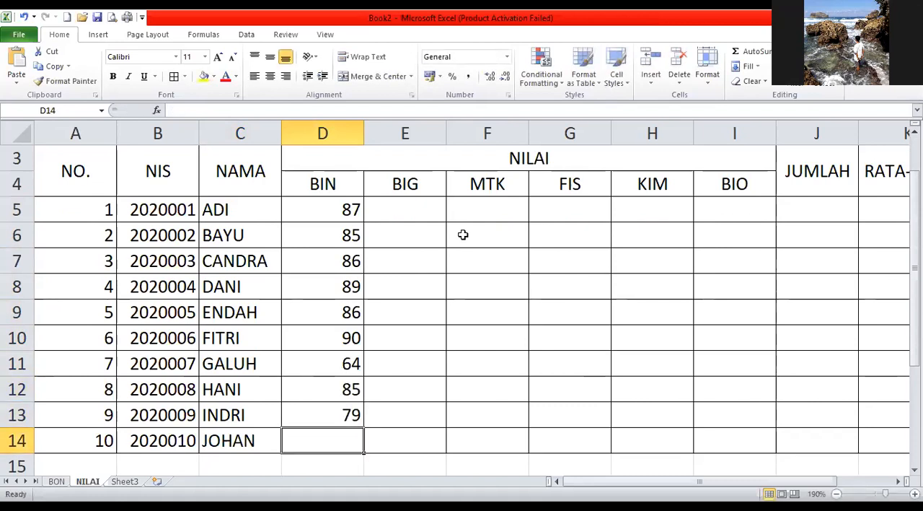
type("82")
key("Return")
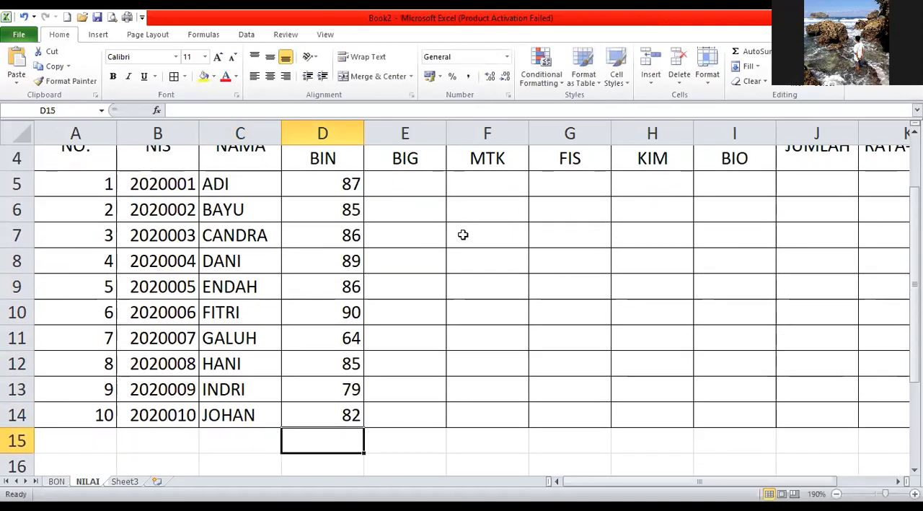
Center the BIN scores in D5:D14 horizontally and middle-align them vertically.
left_click_drag(360, 181, 351, 417)
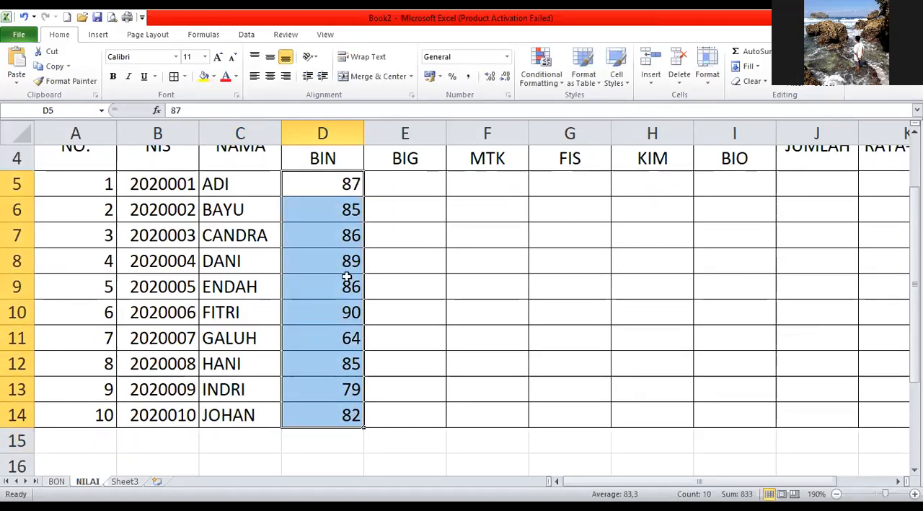
left_click(269, 75)
left_click(270, 57)
Copy the BIN scores in D5:D14 into the BIG, MTK, FIS, KIM and BIO columns, starting at row 5.
key("ctrl+c")
left_click(394, 184)
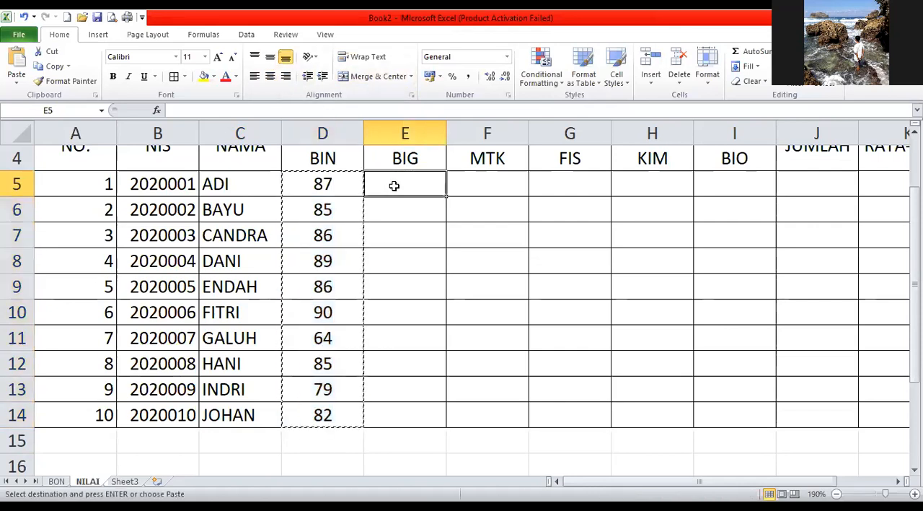
key("ctrl+v")
left_click(476, 185)
key("ctrl+v")
left_click(550, 183)
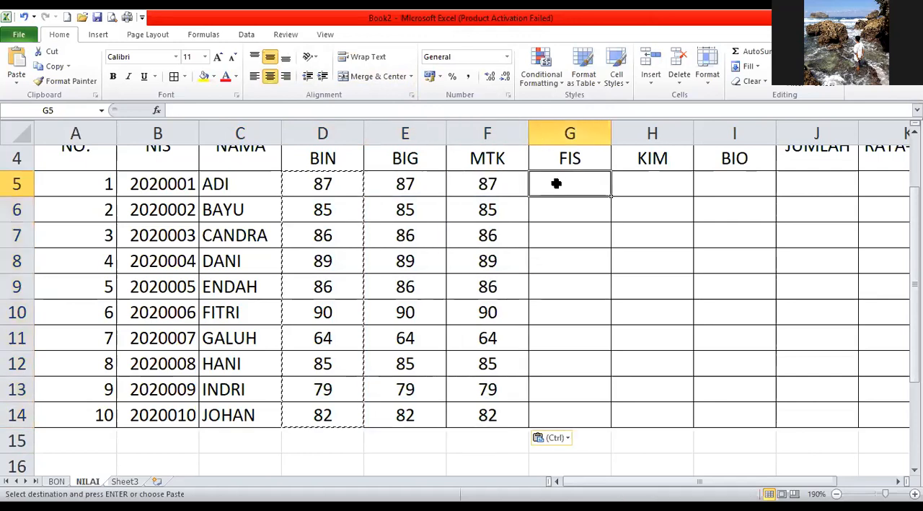
key("ctrl+v")
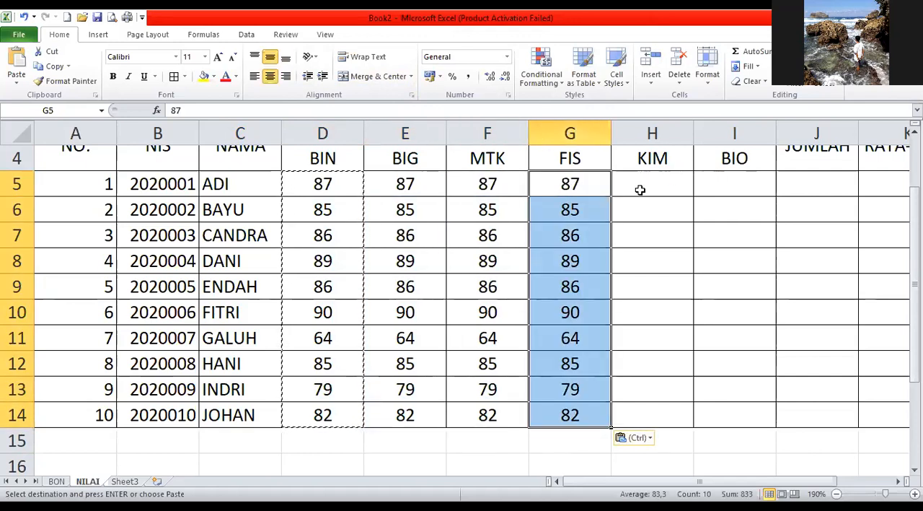
left_click(638, 187)
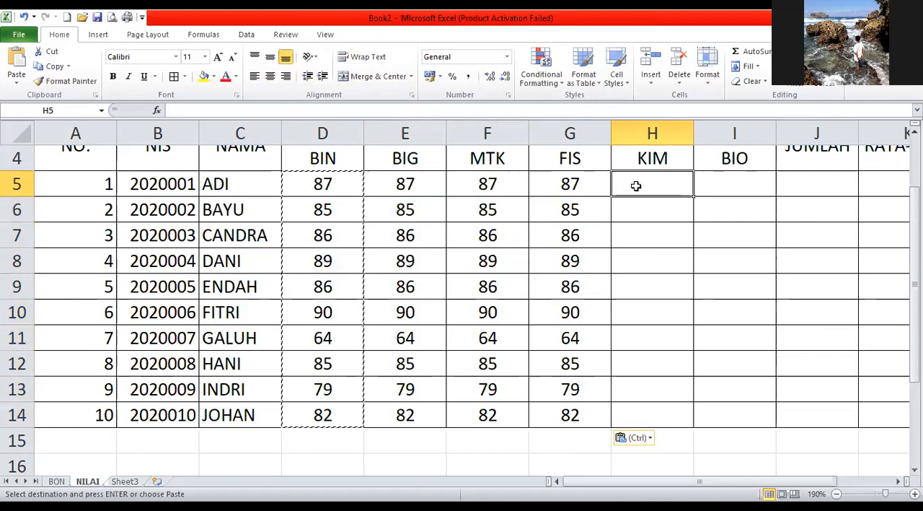
key("ctrl+v")
left_click(701, 184)
key("ctrl+v")
Enter 87 as the BIG score in E5 and set the MTK score in F6 to 88.
left_click(385, 206)
left_click(420, 183)
key("Escape")
type("87")
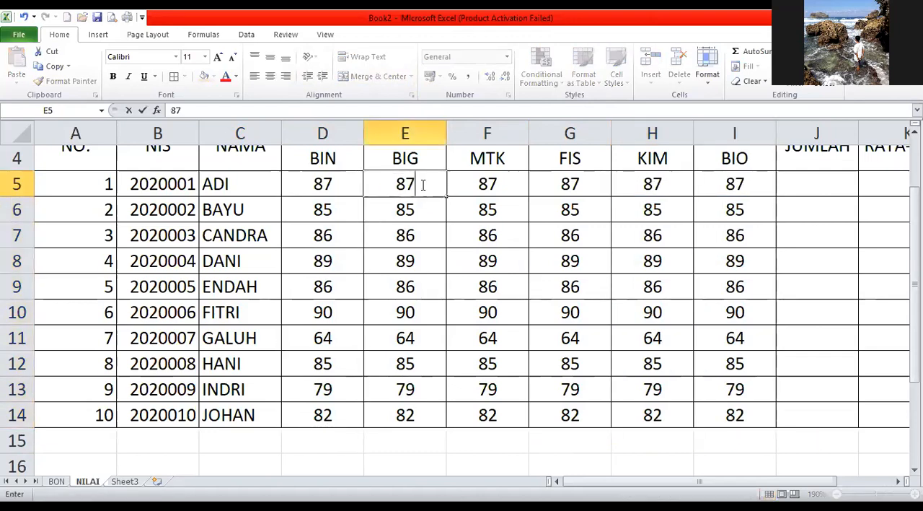
key("Return")
key("Right")
type("8")
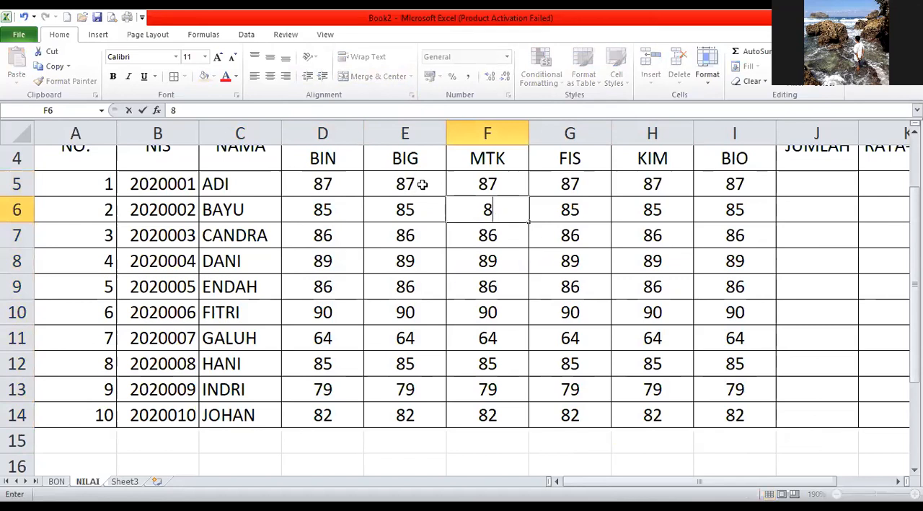
type("8")
key("Return")
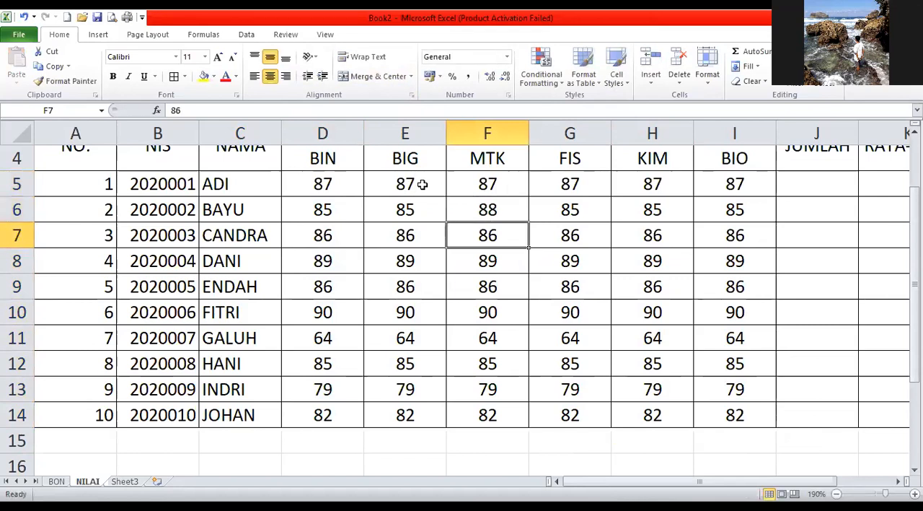
Change the FIS scores to 89 in G7, 80 in G9 and 94 in G10.
key("Right")
type("89")
key("Return")
key("Return")
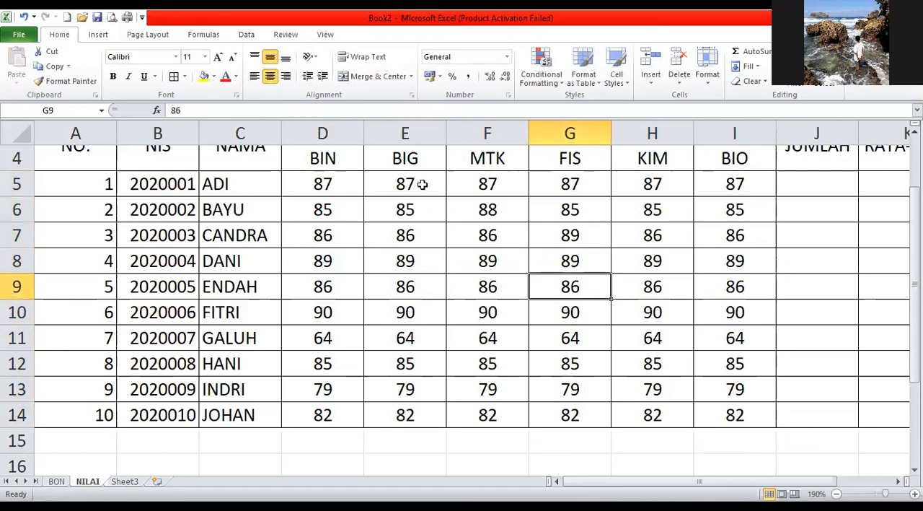
type("80")
key("Return")
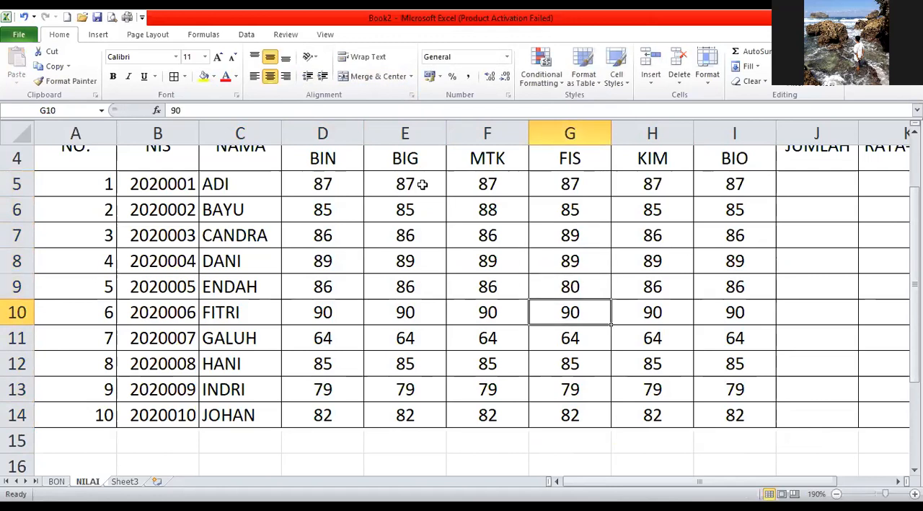
type("94")
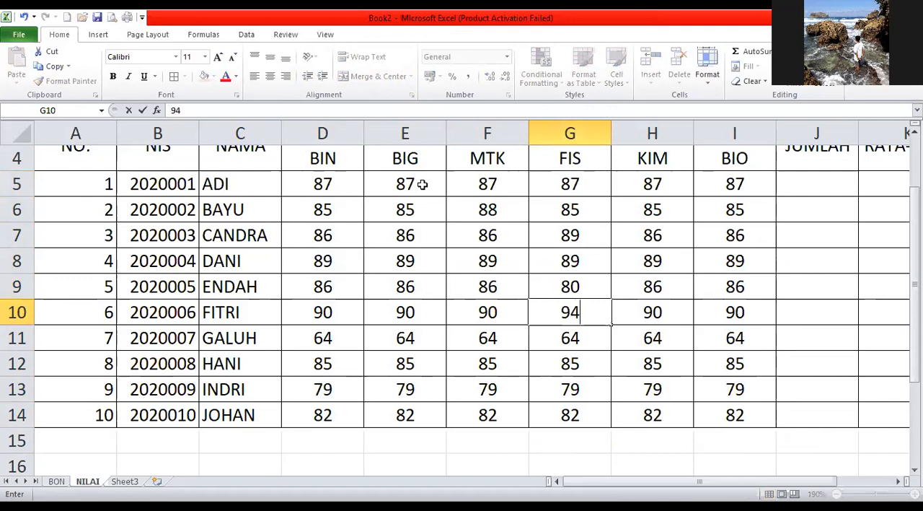
key("Return")
Change the KIM scores to 80 in H11 and 84 in H13.
key("Right")
type("8")
key("Return")
key("Up")
type("80")
key("Return")
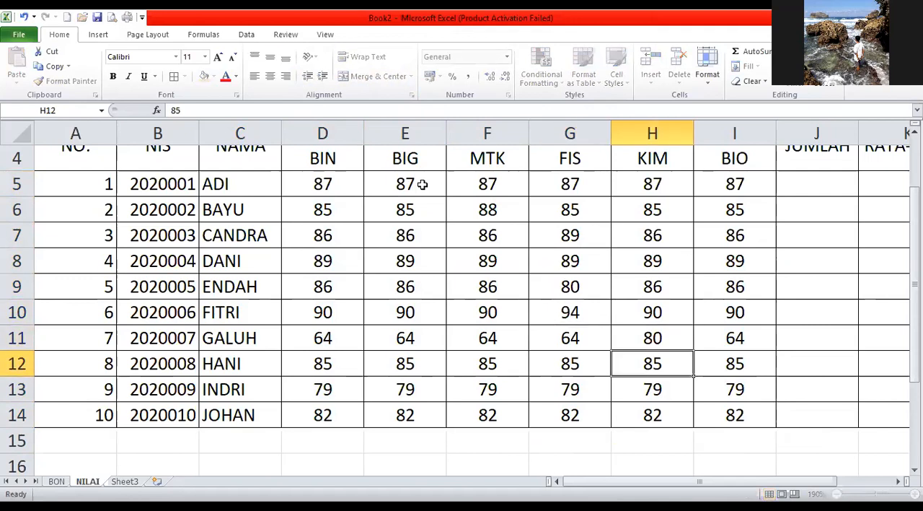
key("Return")
type("84")
key("Return")
Set the BIG score of the last student, in E14, to 79.
key("Left")
key("Left")
key("Left")
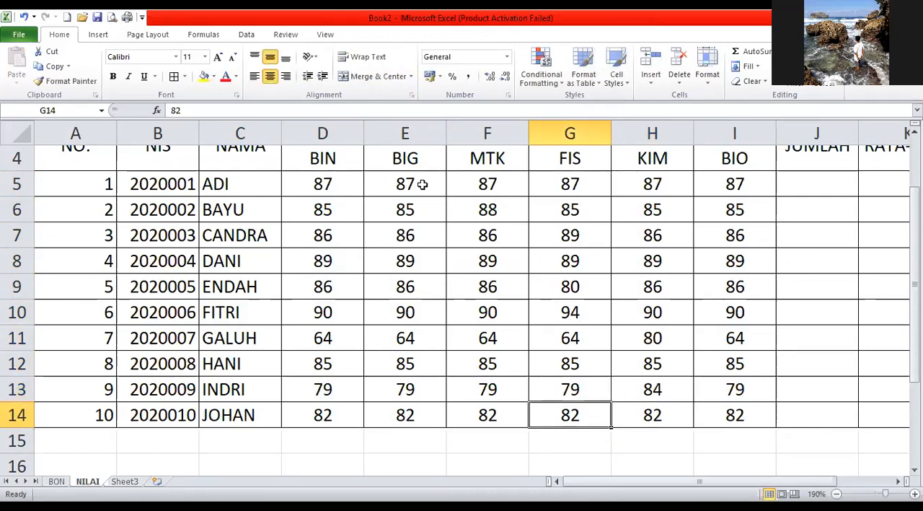
type("79")
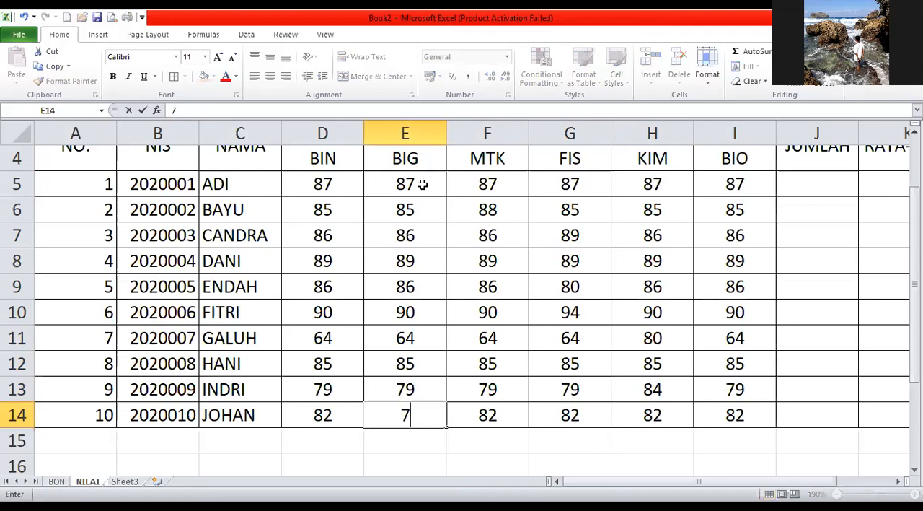
key("Up")
key("Up")
key("Up")
key("Up")
Set student 7's scores in row 11 to 86 for BIN and 87 for BIG.
key("Down")
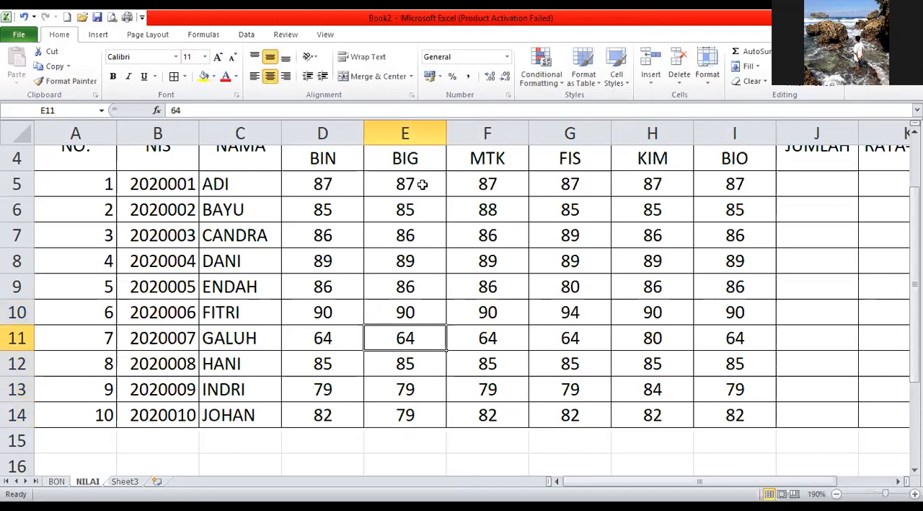
key("Left")
type("86")
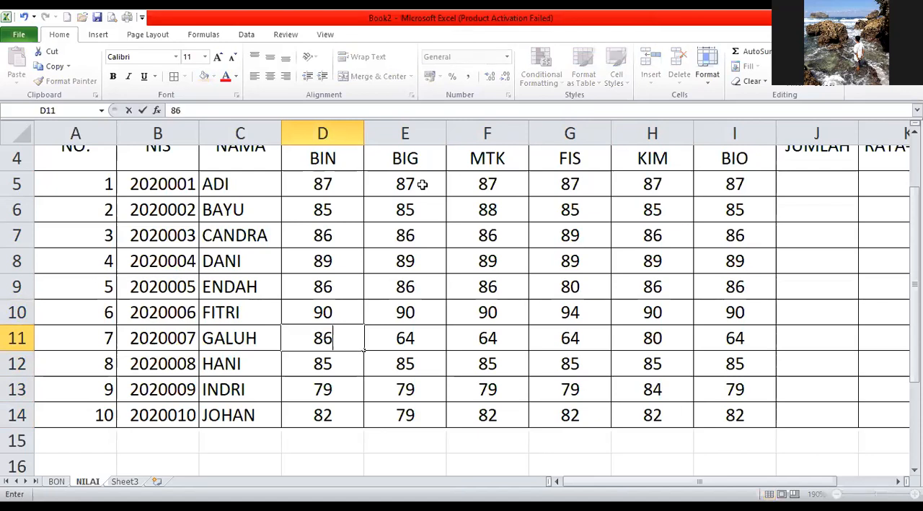
key("Right")
type("87")
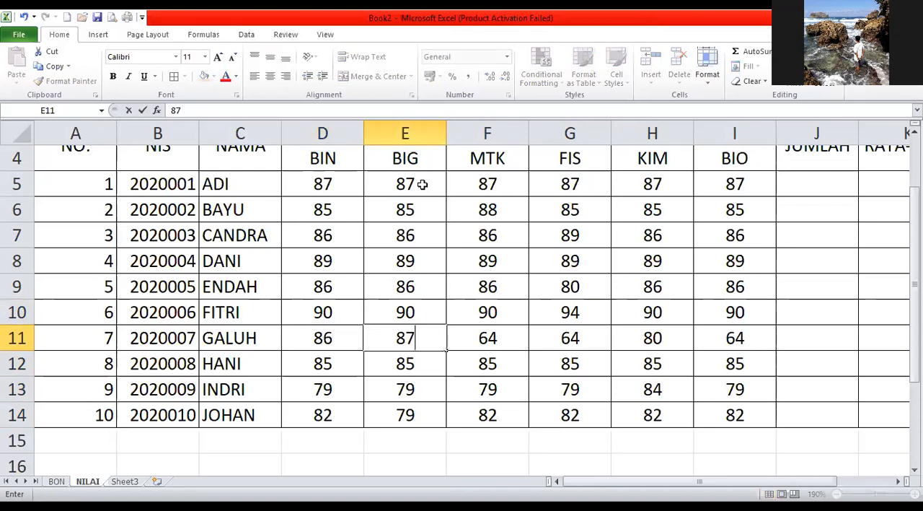
key("Right")
key("Right")
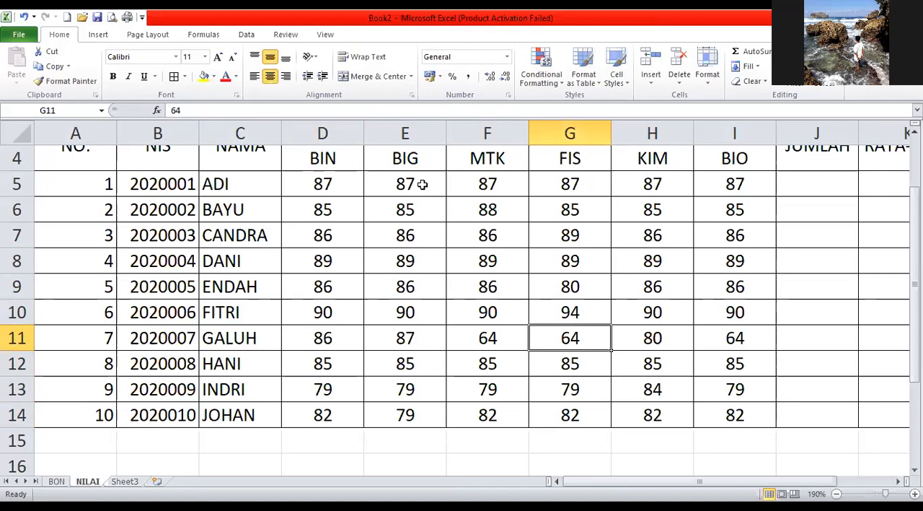
Set student 7's scores in row 11 to 81 for FIS and 85 for MTK.
type("81")
key("Left")
type("8")
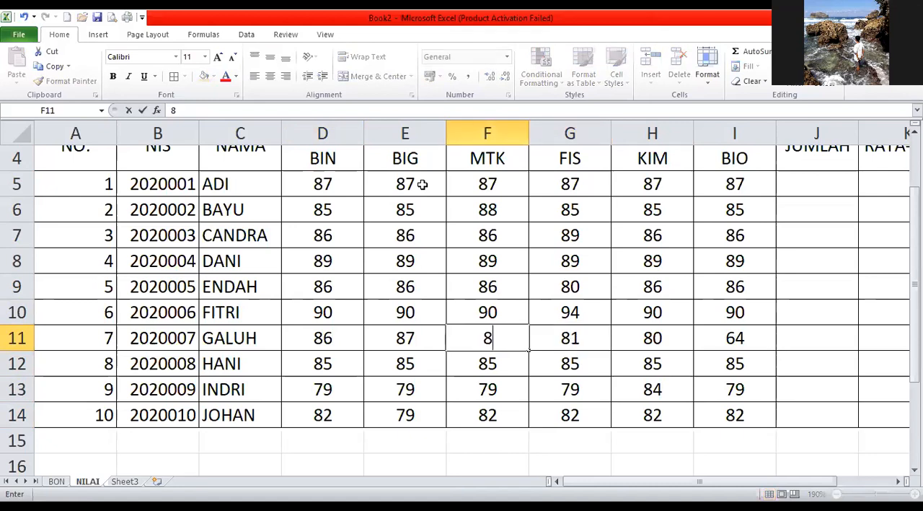
type("5")
key("Right")
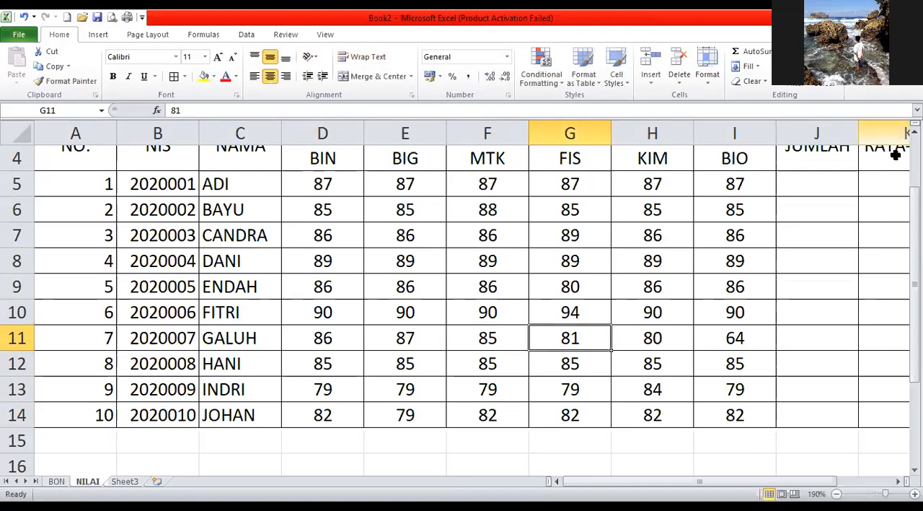
Select the first student's JUMLAH cell, J5.
left_click(898, 481)
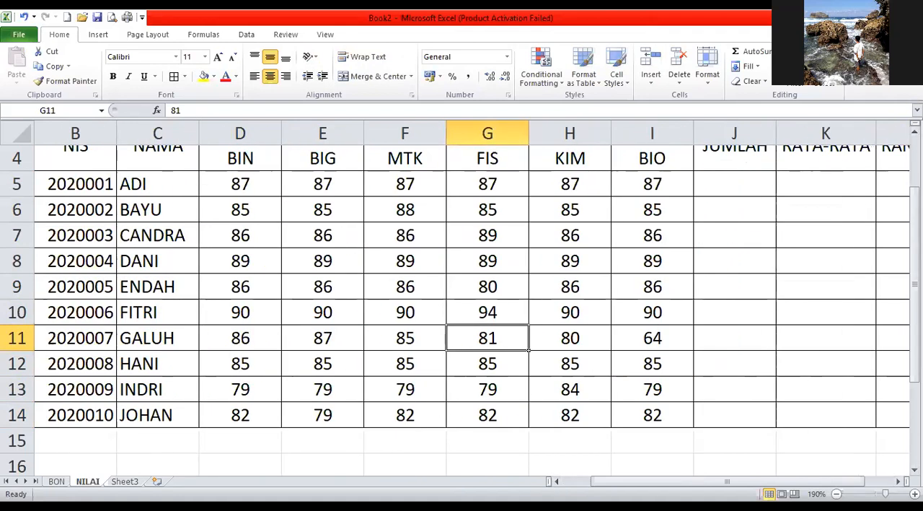
left_click_drag(914, 302, 915, 216)
left_click(714, 238)
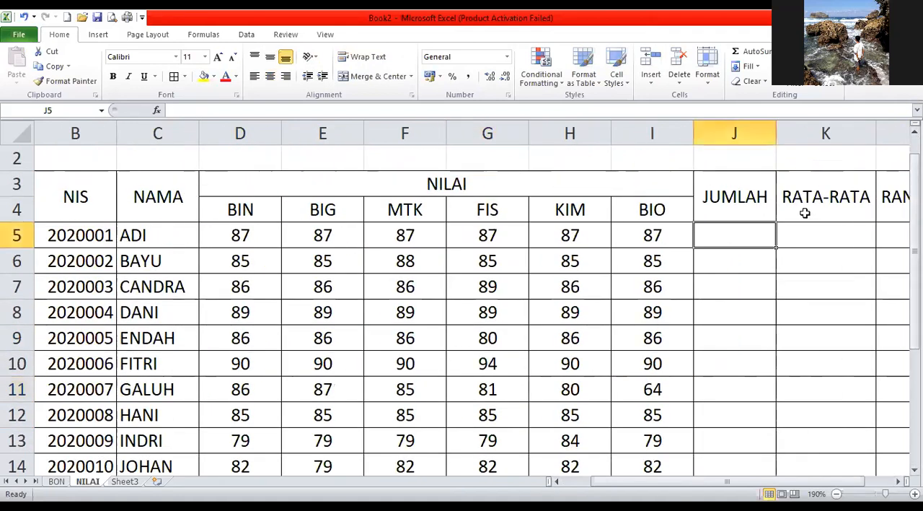
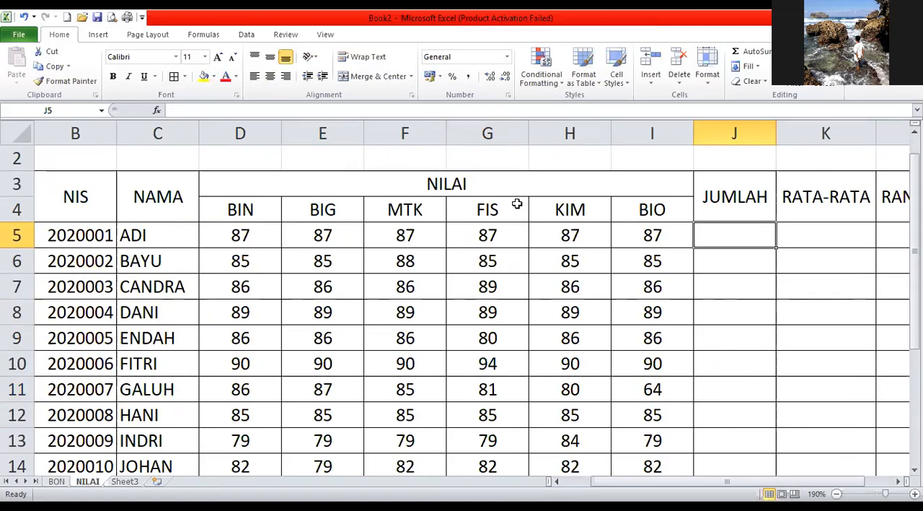
Enter the formula =SUM(D5:I5) in J5 to total the first student's six subject scores.
type("=")
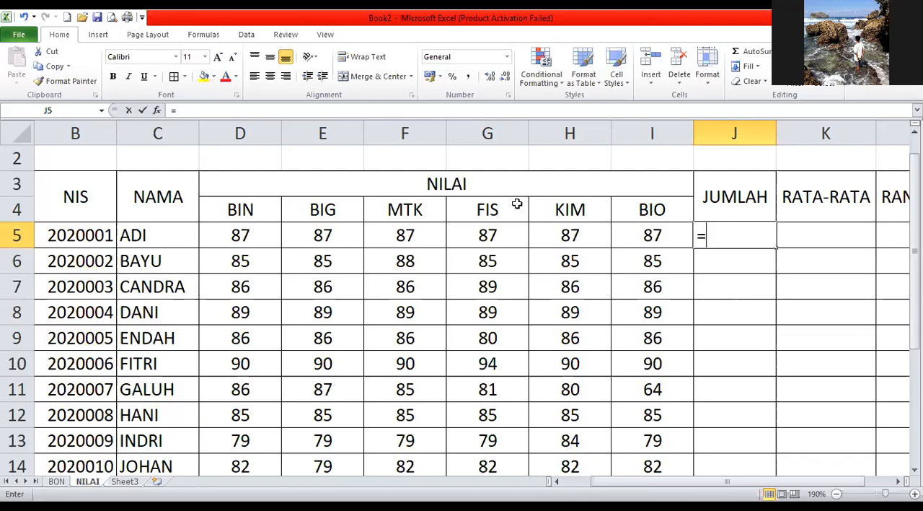
type("S")
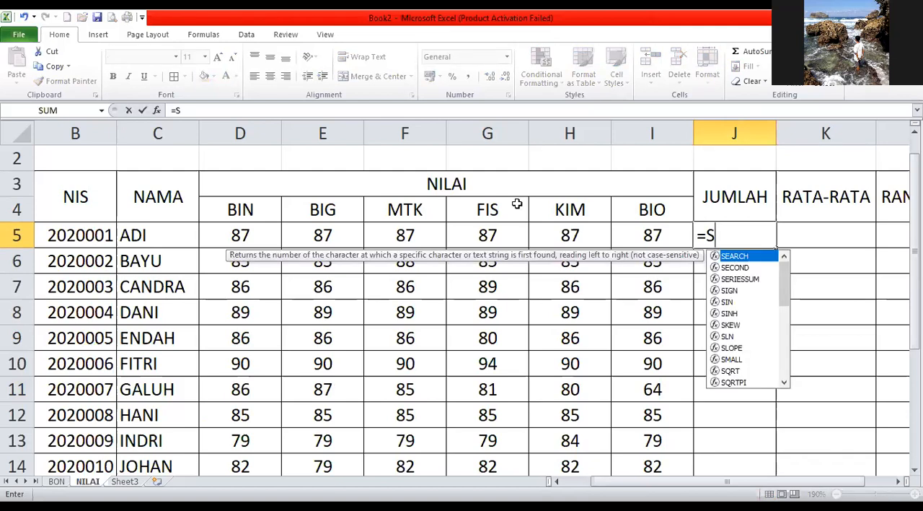
type("UM(")
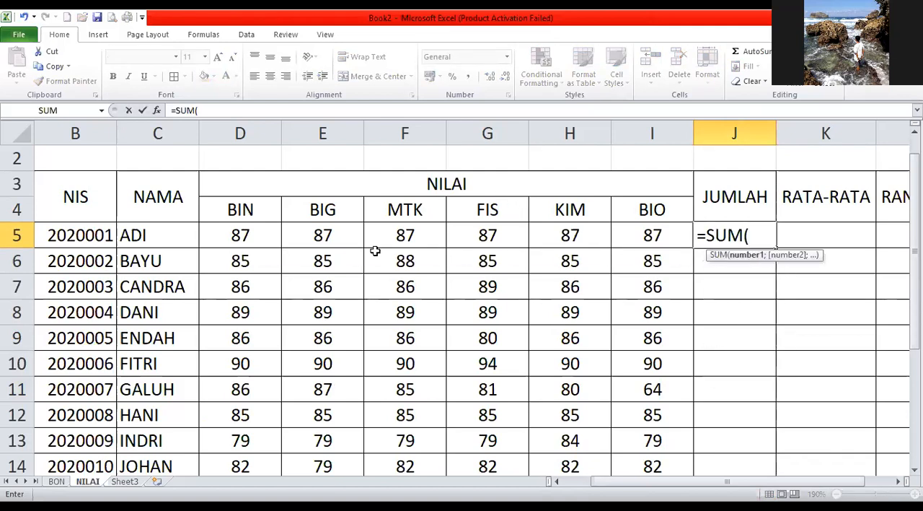
left_click(240, 235)
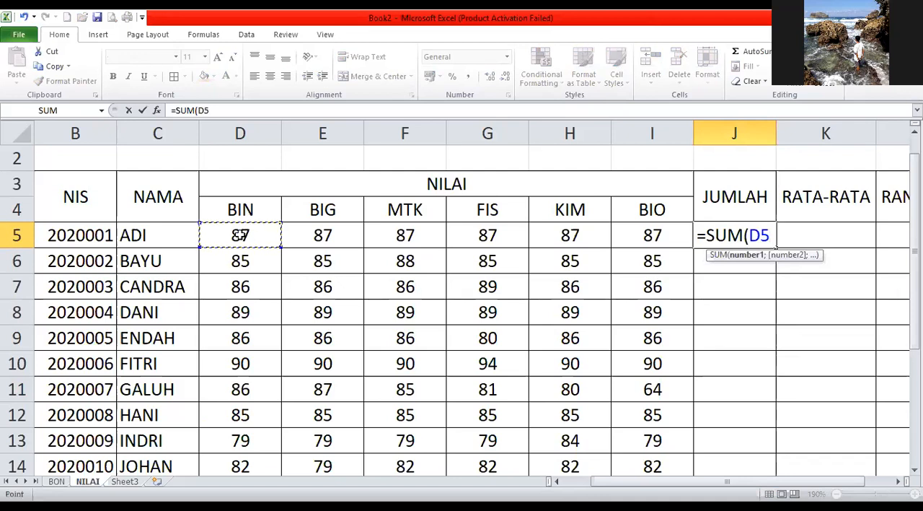
left_click_drag(245, 234, 332, 233)
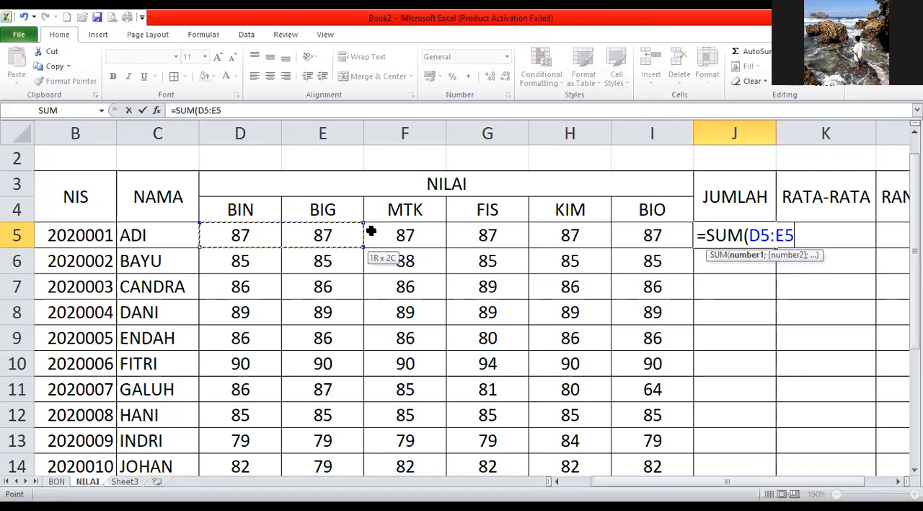
left_click_drag(541, 231, 657, 235)
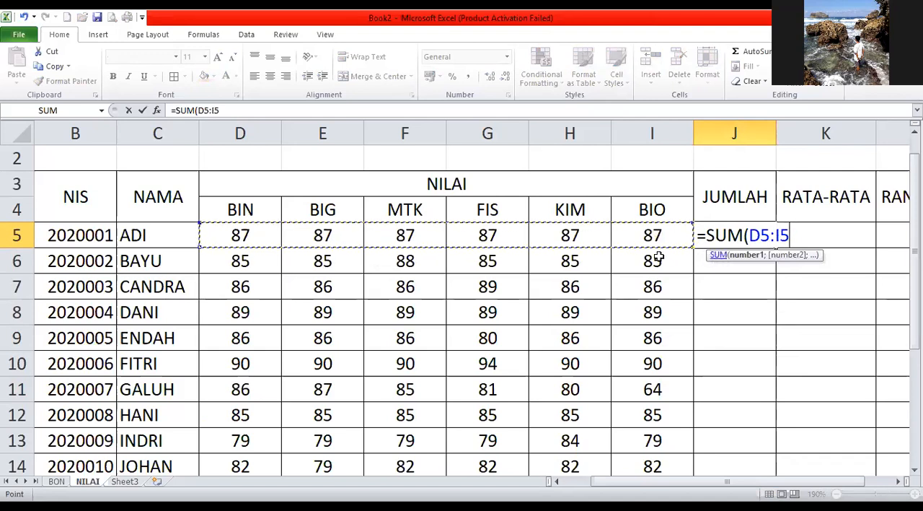
type(")")
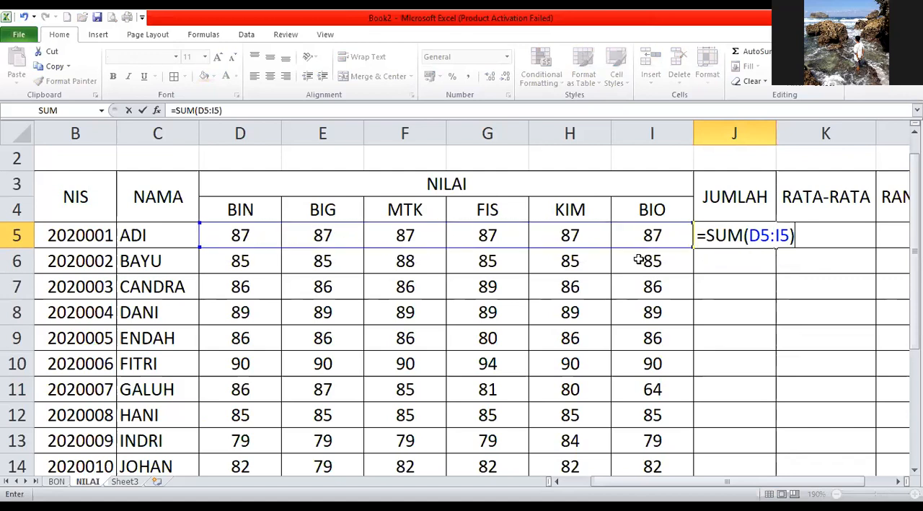
key("Return")
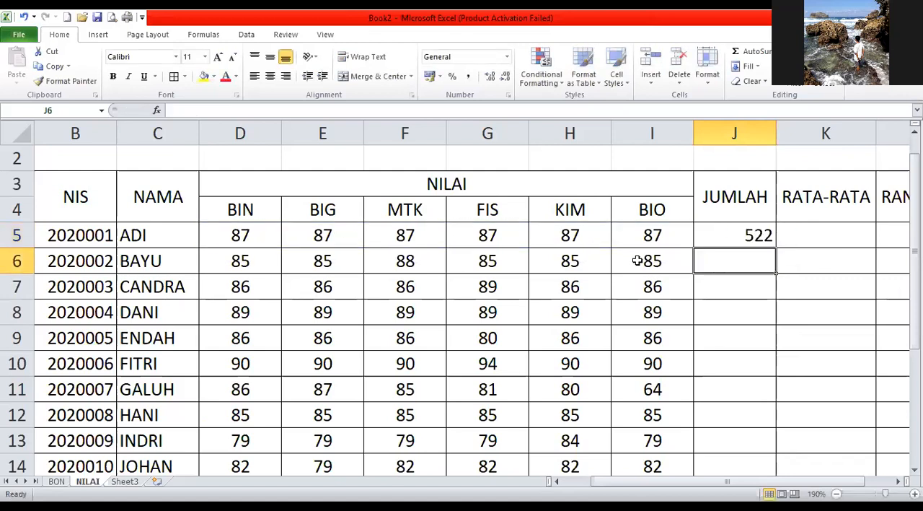
Center the total in J5 and fill its formula down the JUMLAH column to J14.
left_click(757, 235)
left_click(269, 76)
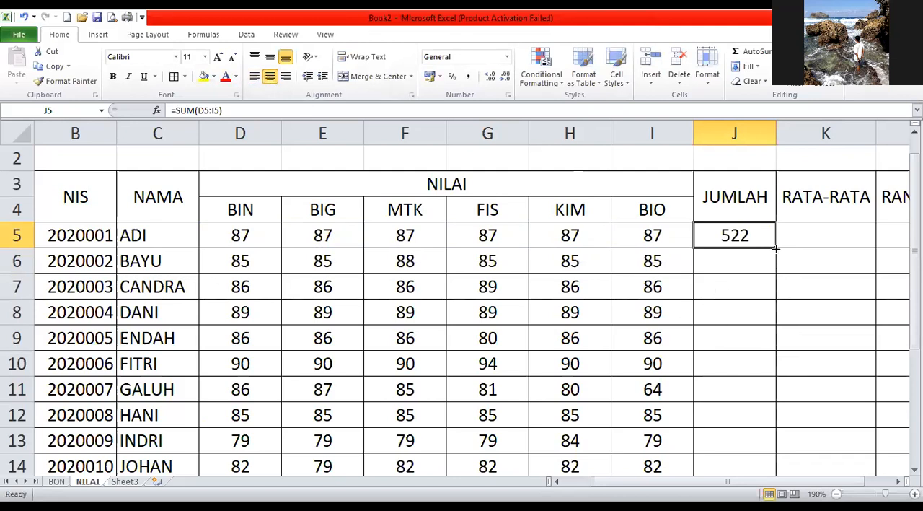
left_click_drag(776, 249, 776, 249)
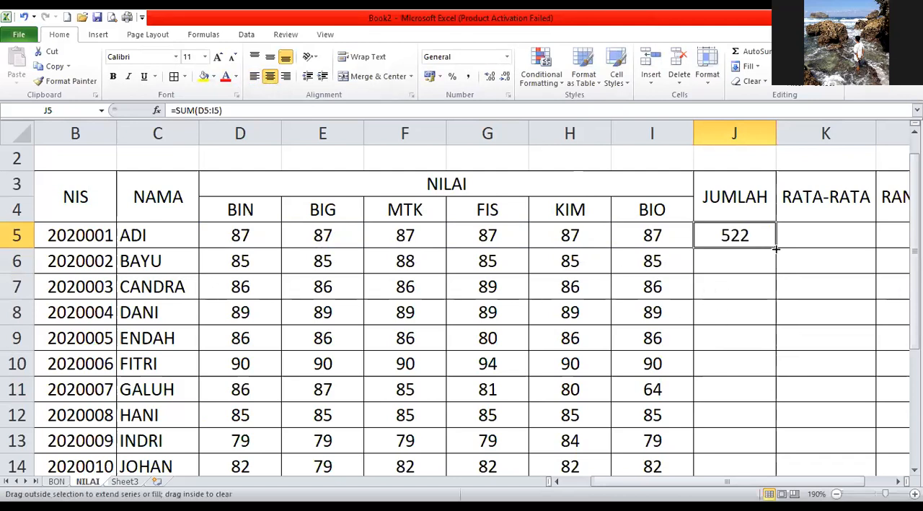
left_click_drag(775, 248, 763, 395)
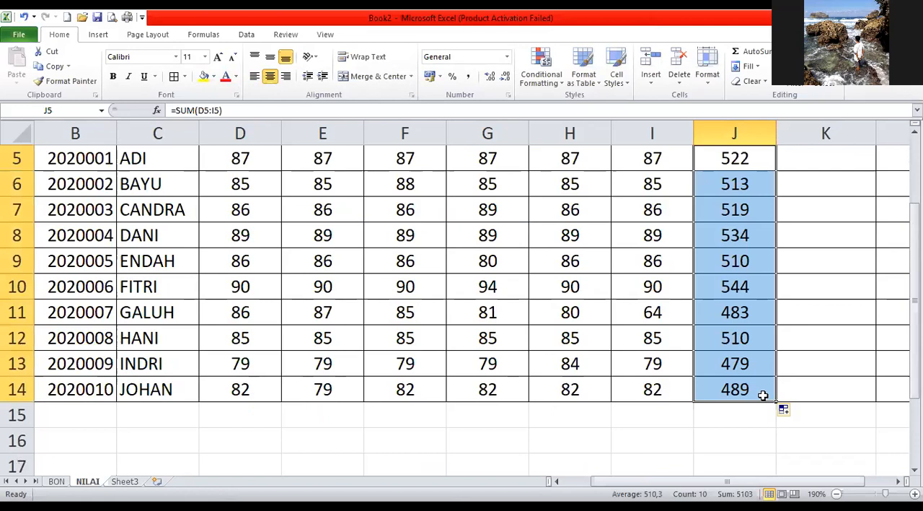
Enter the formula =AVERAGE(D5:I5) in K5 to calculate the first student's RATA-RATA.
scroll(763, 395, "up", 2)
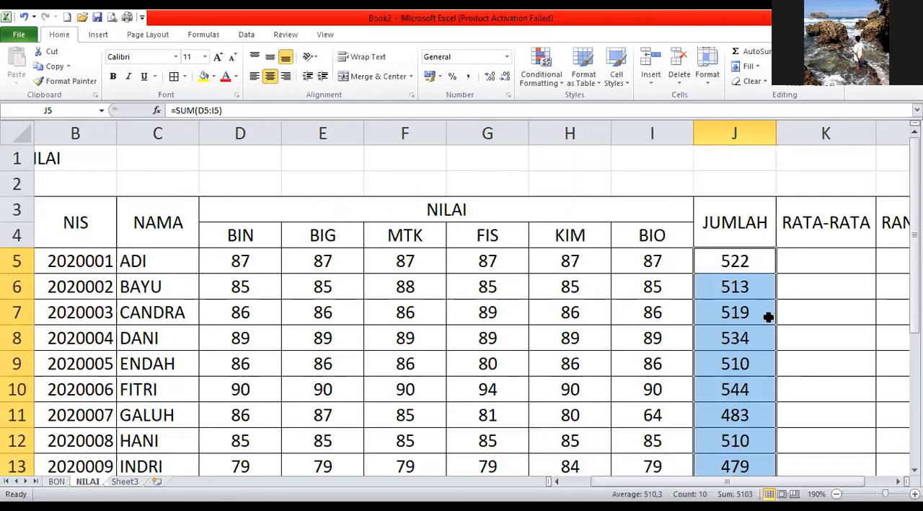
left_click(809, 264)
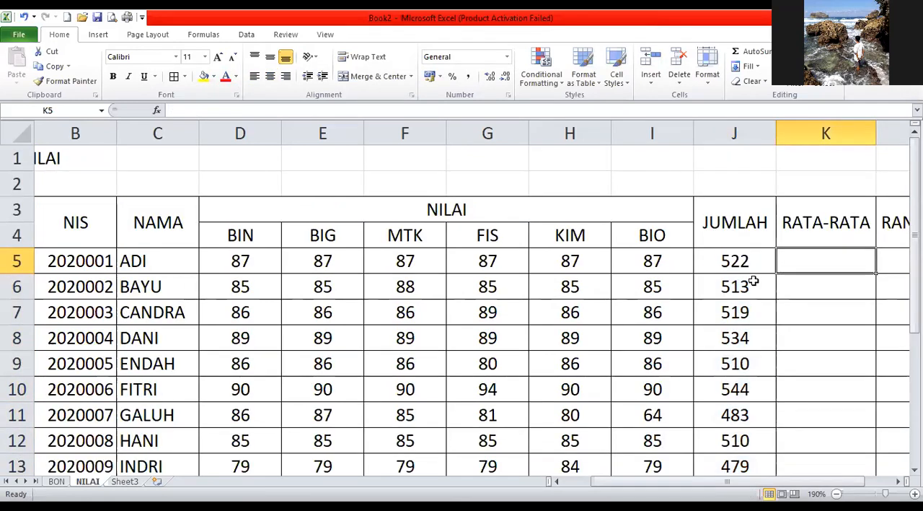
type("=")
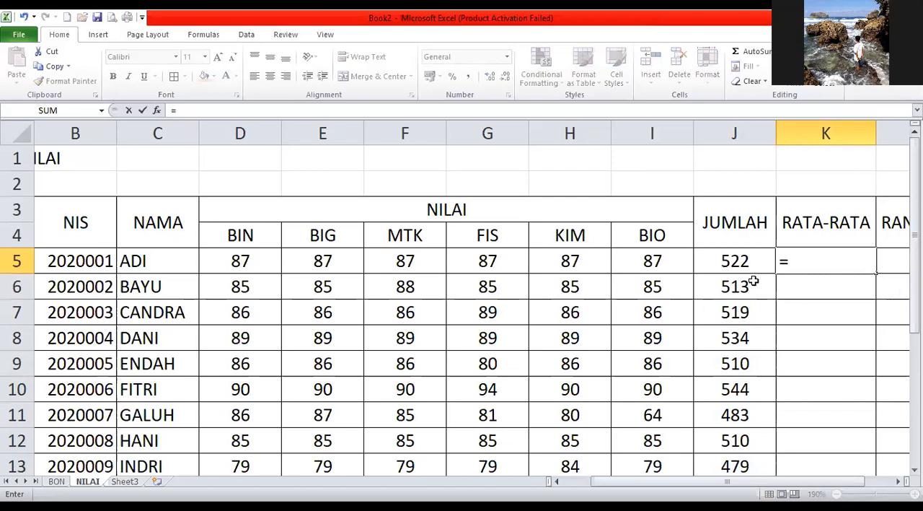
type("A")
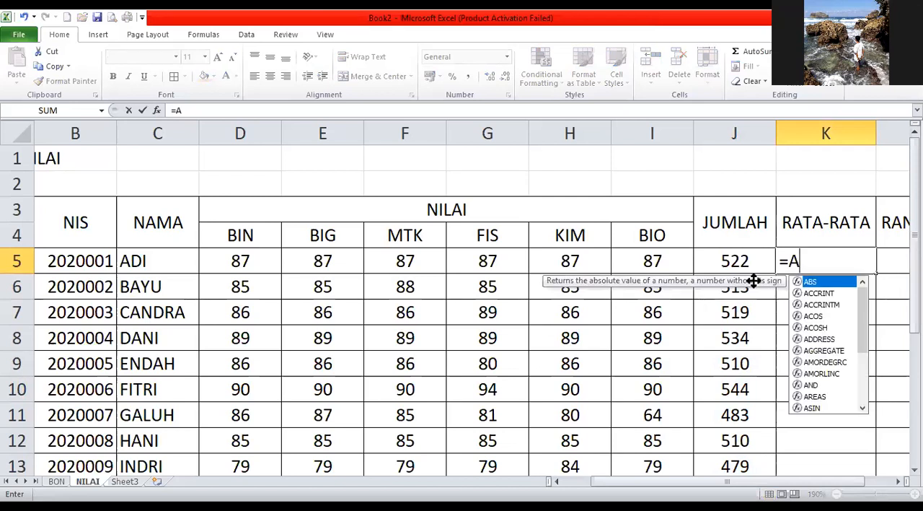
type("VERAGE")
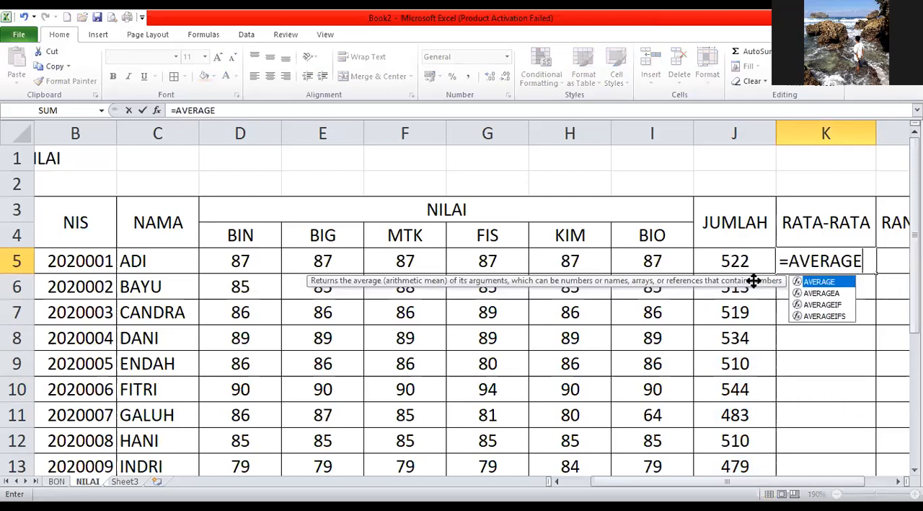
type("(")
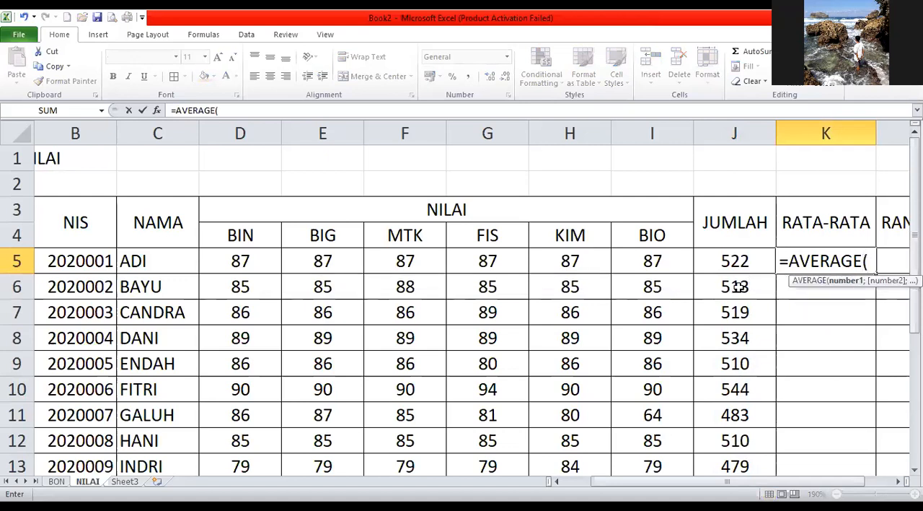
left_click_drag(252, 261, 362, 261)
left_click_drag(660, 262, 645, 261)
type(")")
key("Return")
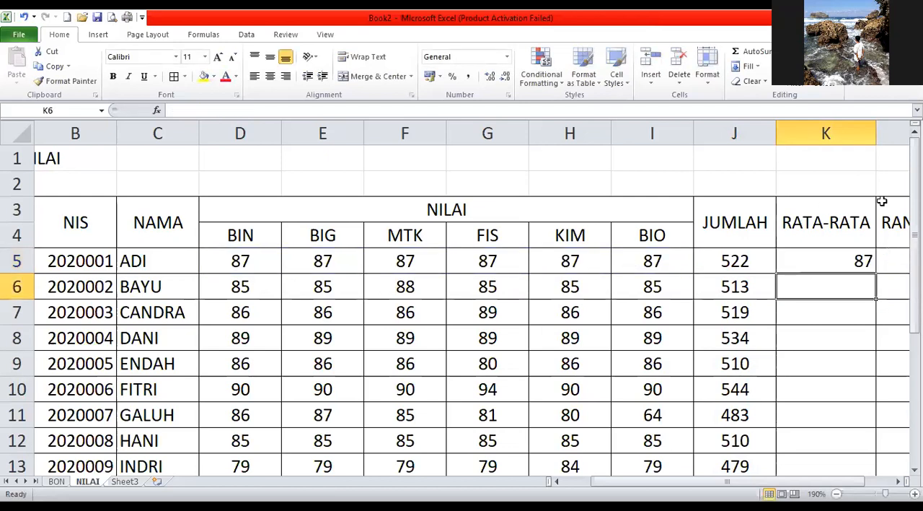
Center the average in K5 and fill its formula down the RATA-RATA column to K14.
left_click(835, 260)
left_click(269, 76)
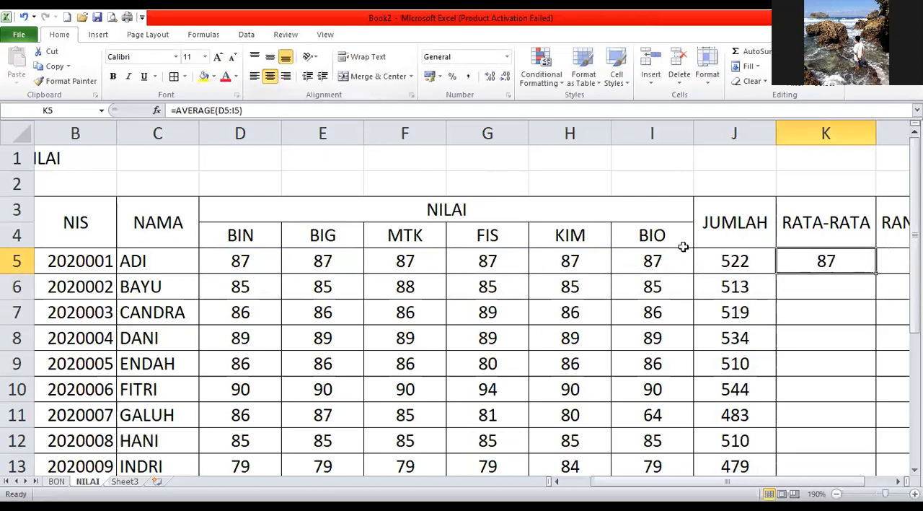
scroll(863, 284, "down", 1)
left_click_drag(878, 197, 876, 424)
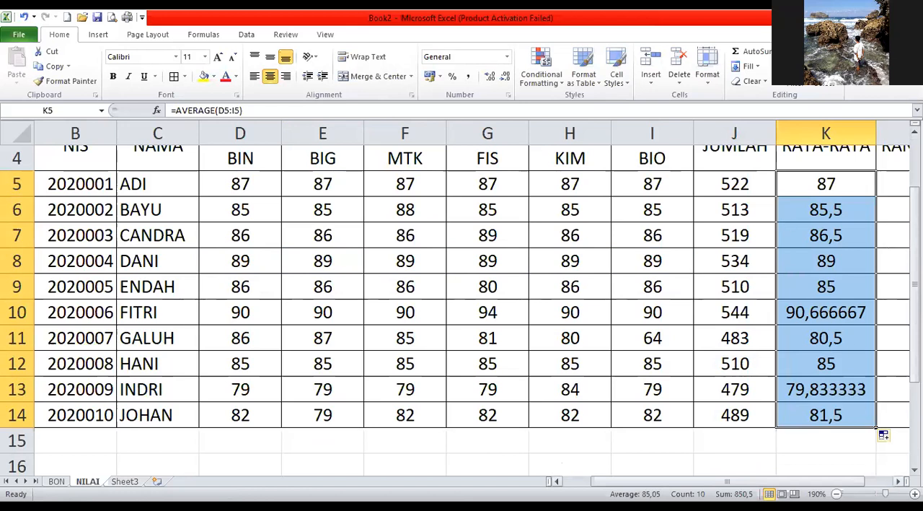
Format the averages in K5:K14 as Number with 2 decimal places.
left_click(898, 482)
left_click(898, 481)
left_click(898, 482)
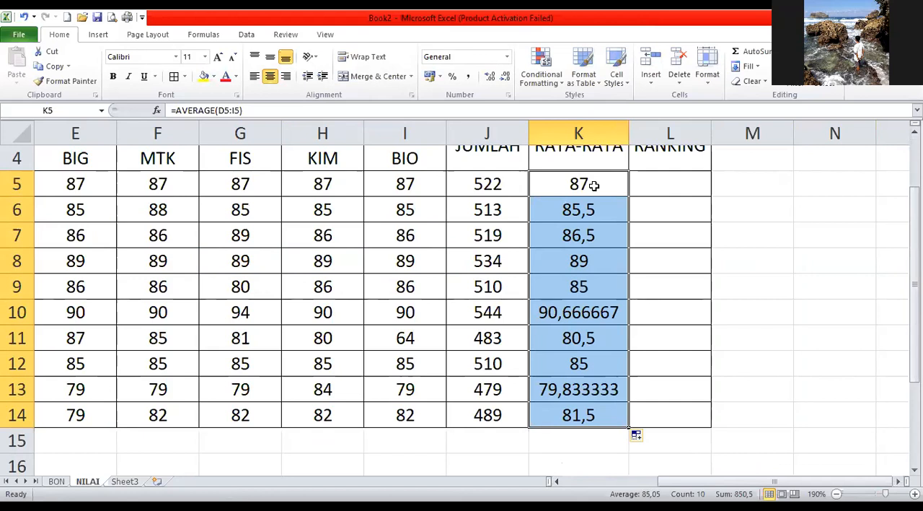
left_click_drag(593, 186, 569, 414)
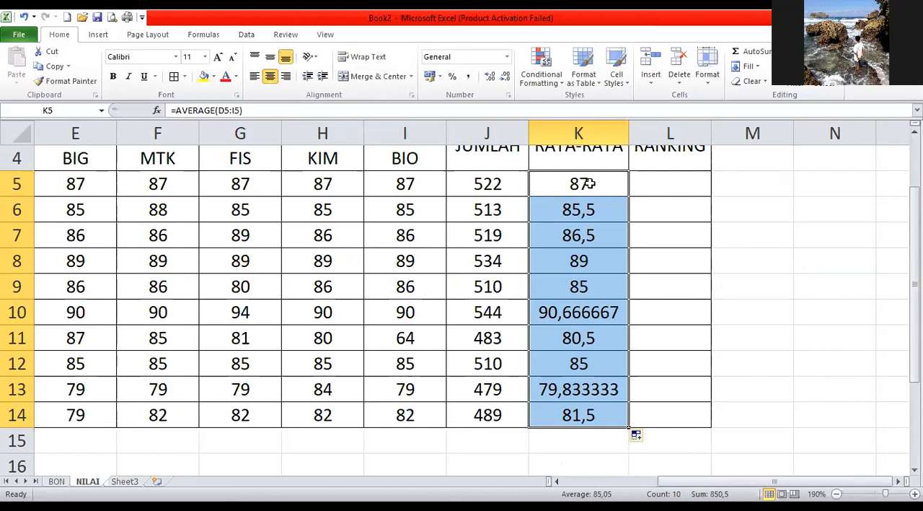
right_click(576, 237)
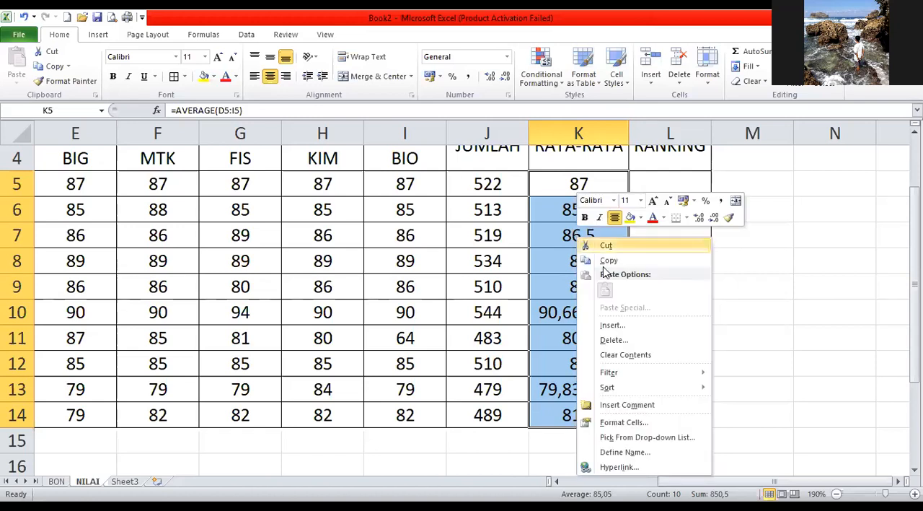
left_click(625, 423)
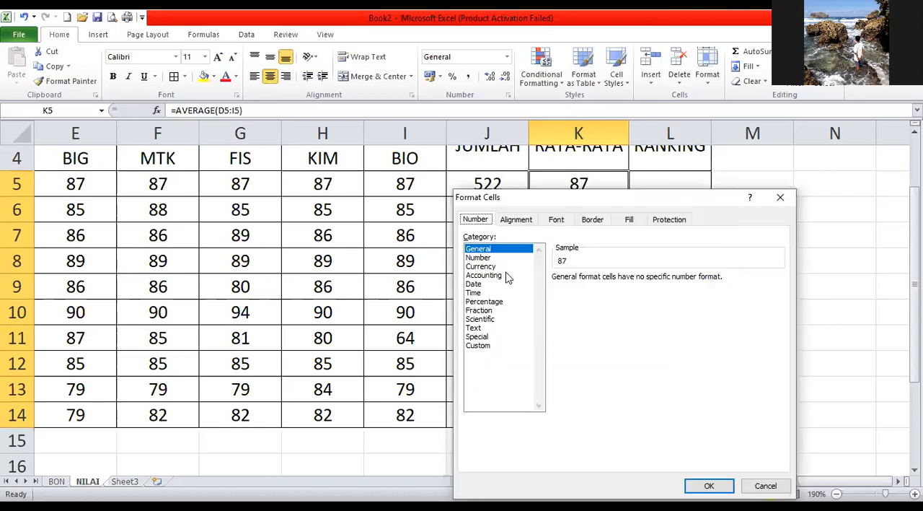
left_click(484, 258)
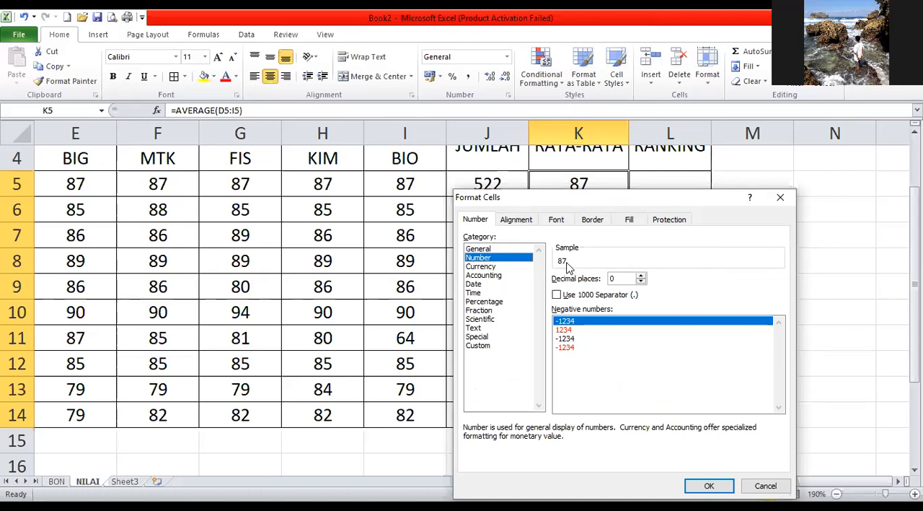
left_click(641, 274)
left_click(641, 275)
left_click_drag(605, 188, 590, 93)
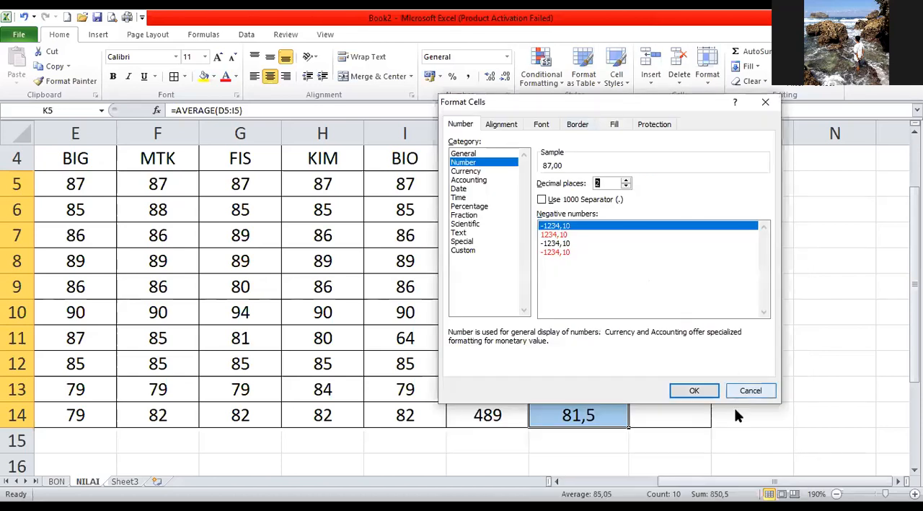
left_click(694, 390)
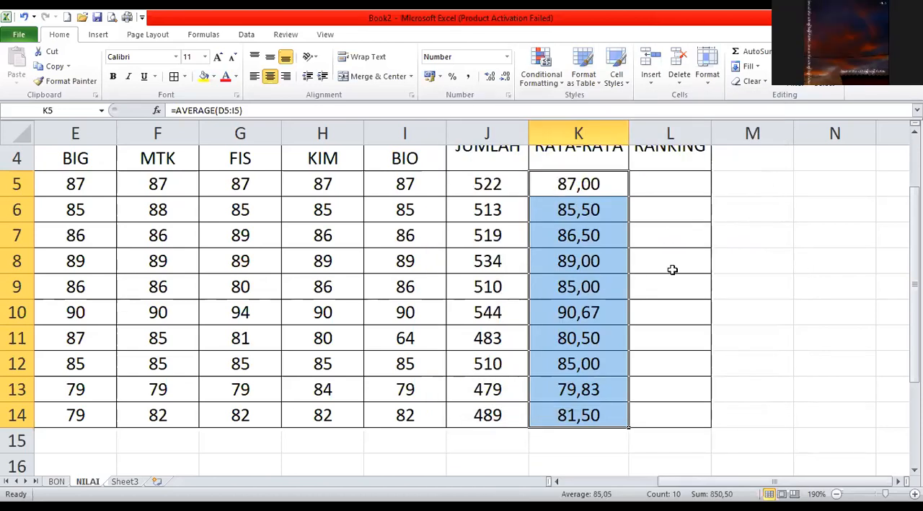
Start a RANK formula in L5 with J5 as the number and J5:J14 as the reference range.
scroll(673, 269, "down", 1)
scroll(611, 255, "up", 2)
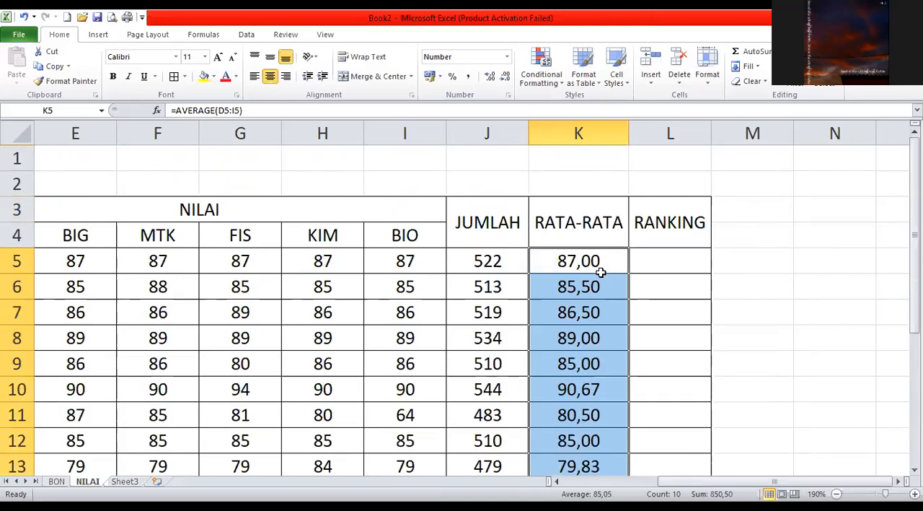
left_click(678, 256)
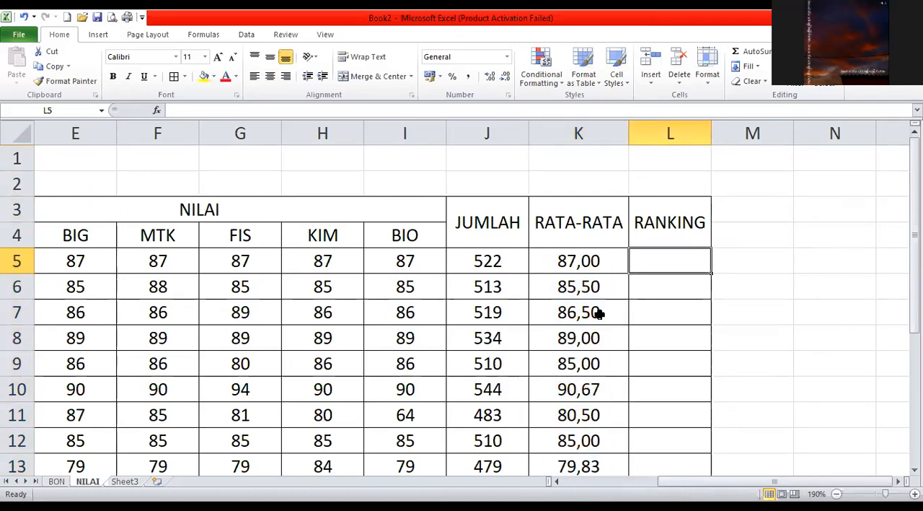
type("=")
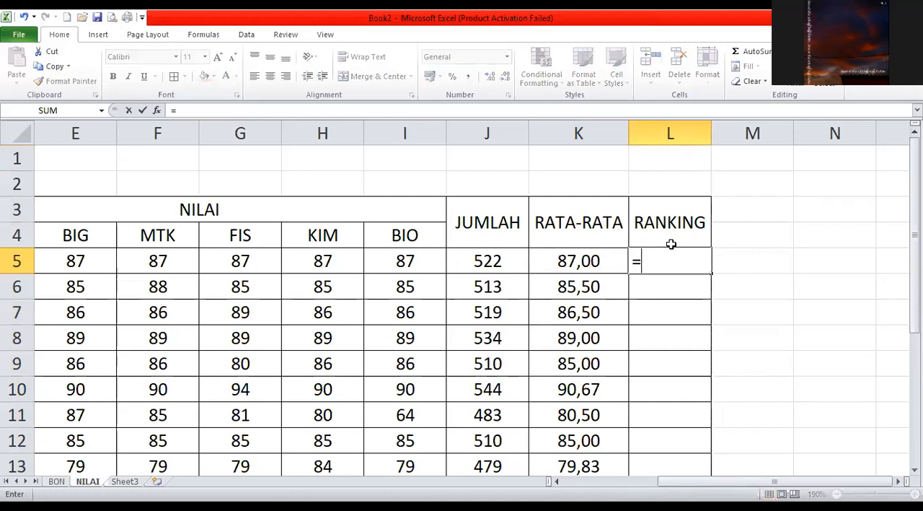
type("RANK")
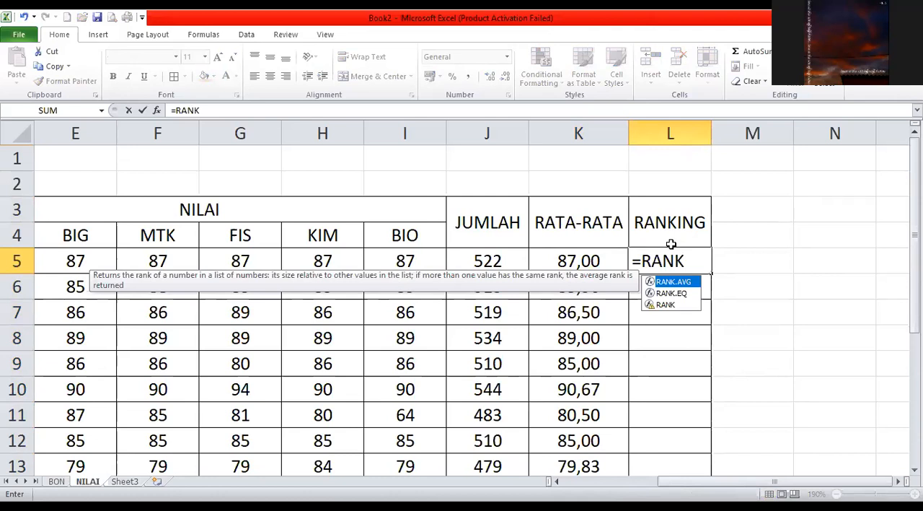
type("(")
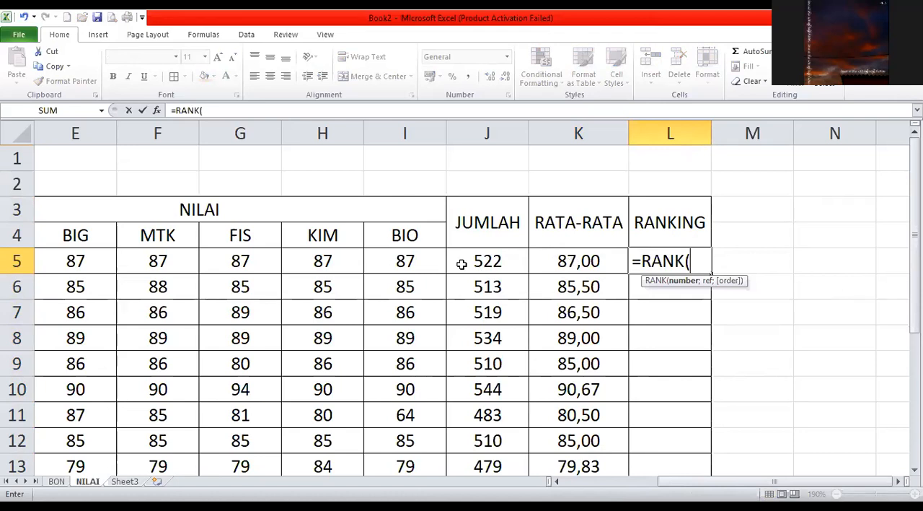
left_click(485, 260)
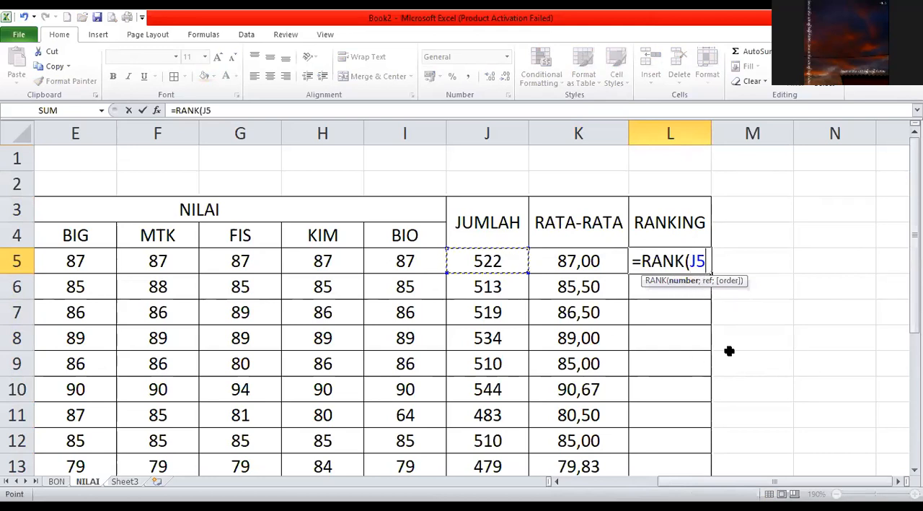
type(";")
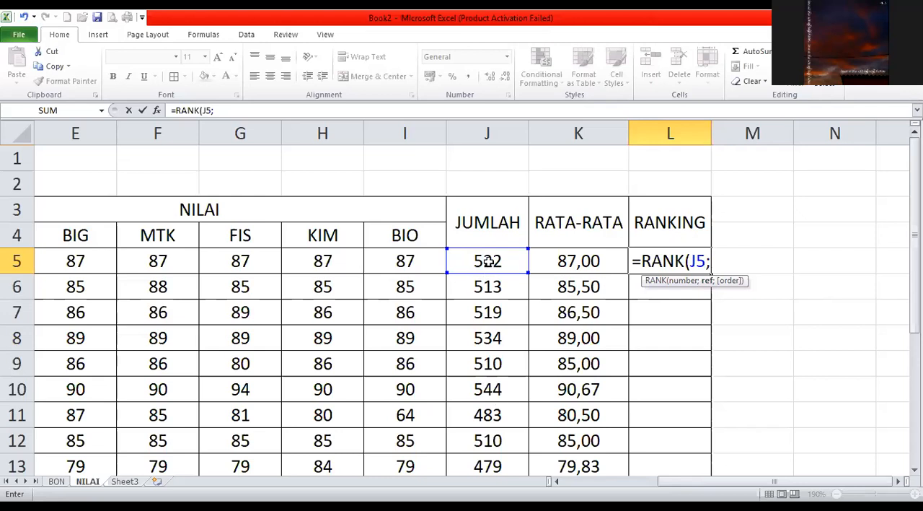
left_click_drag(488, 261, 487, 369)
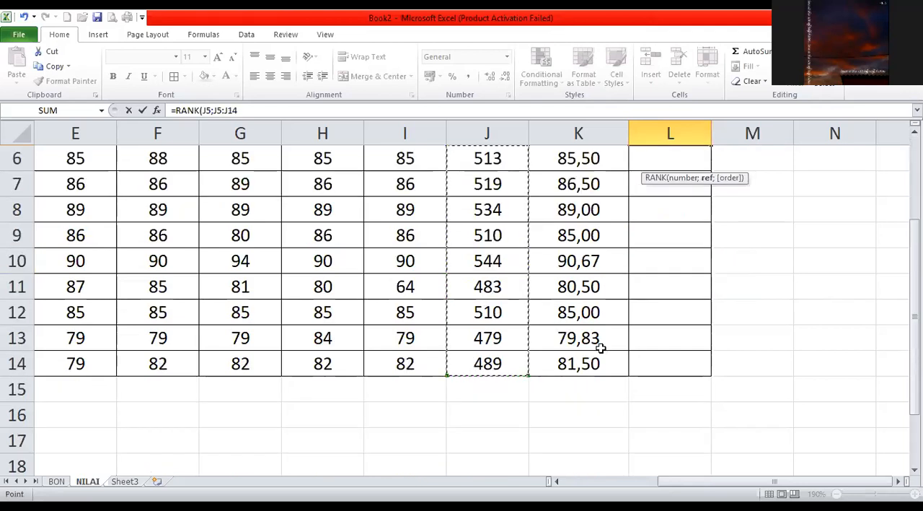
scroll(600, 348, "up", 2)
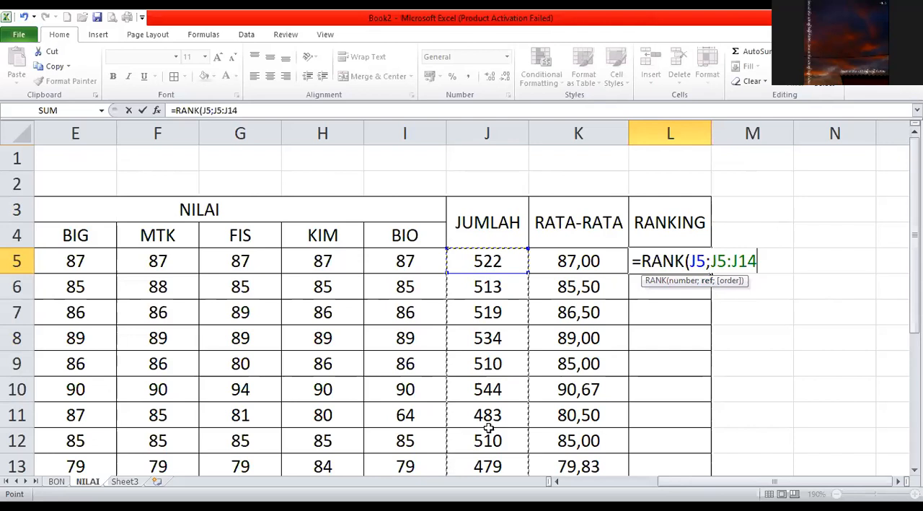
scroll(501, 351, "down", 2)
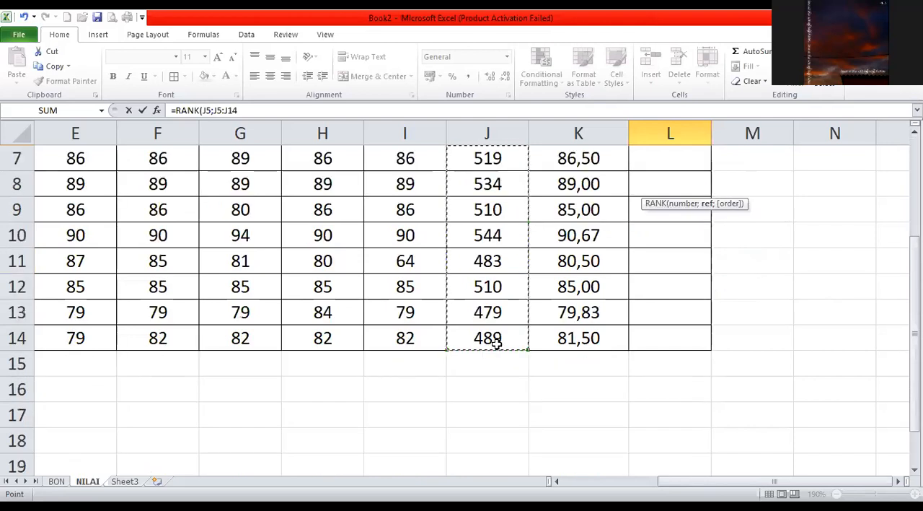
scroll(496, 344, "up", 2)
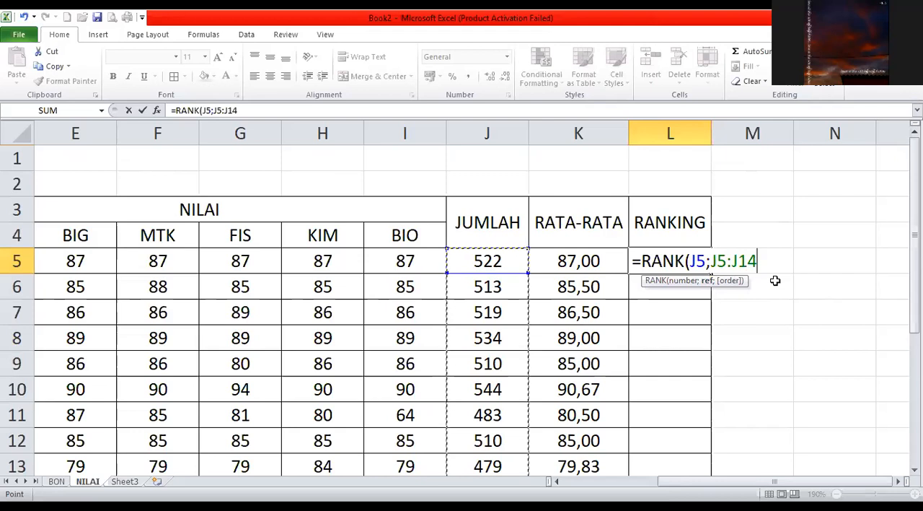
Make the reference range absolute and finish the formula with descending order as =RANK(J5;$J$5:$J$14;0).
key("F4")
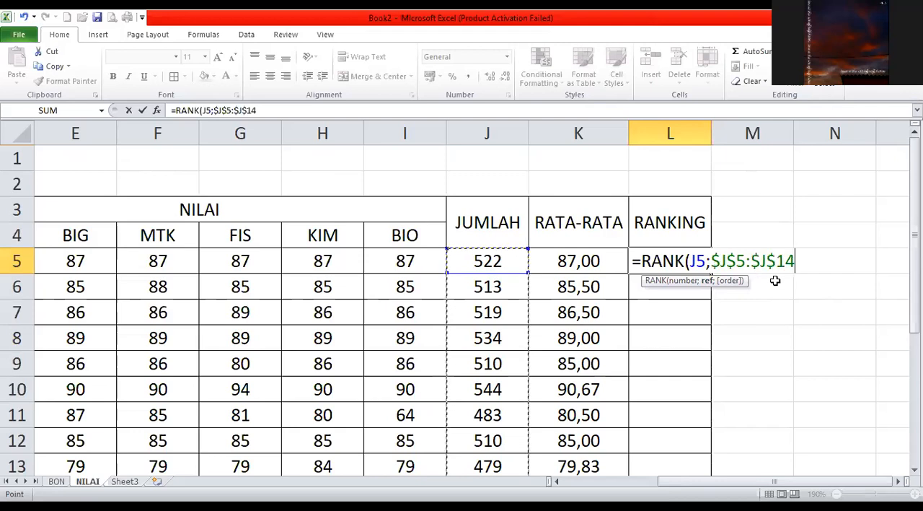
key("F4")
key("F4")
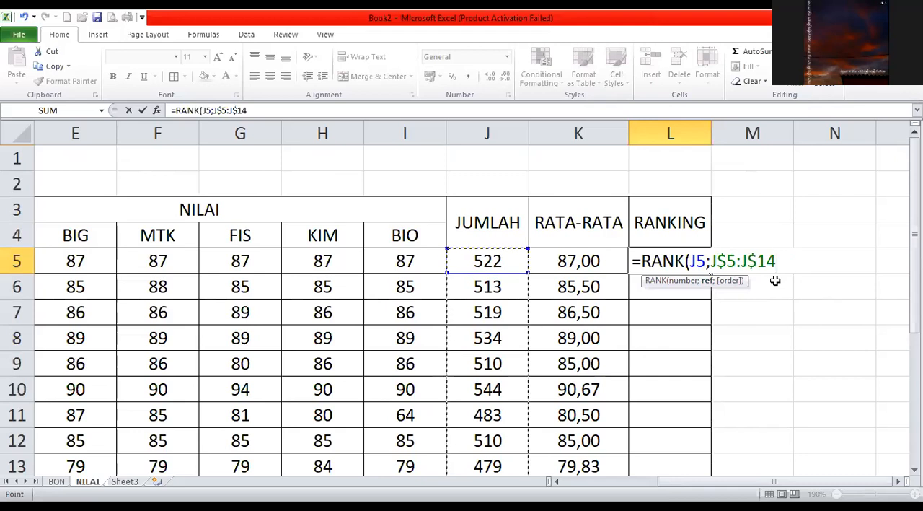
key("F4")
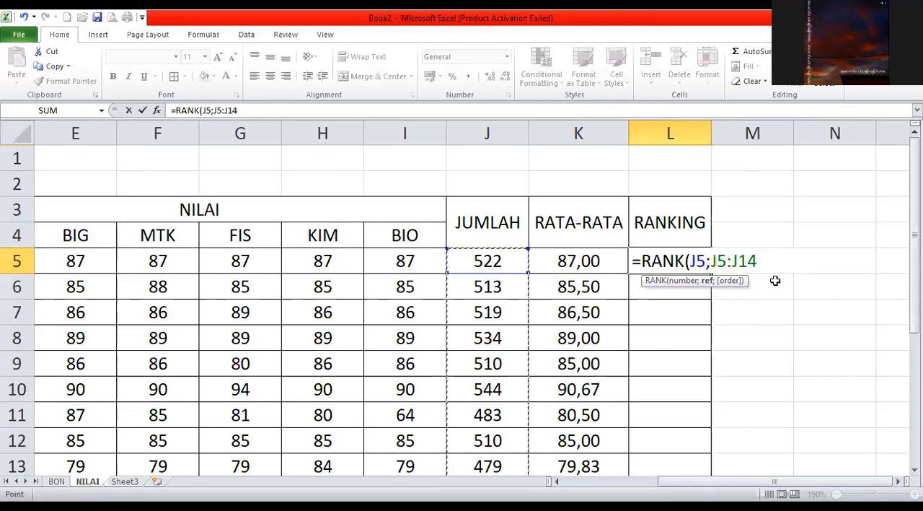
key("F4")
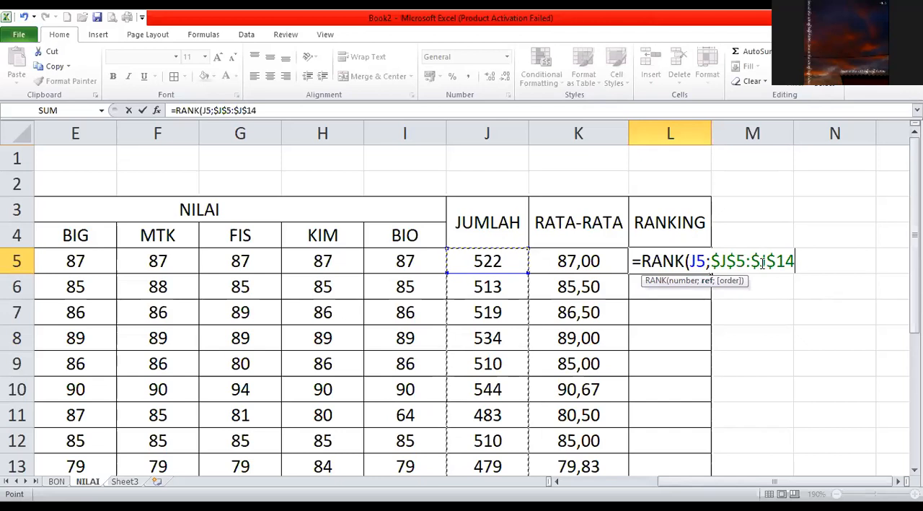
type(";")
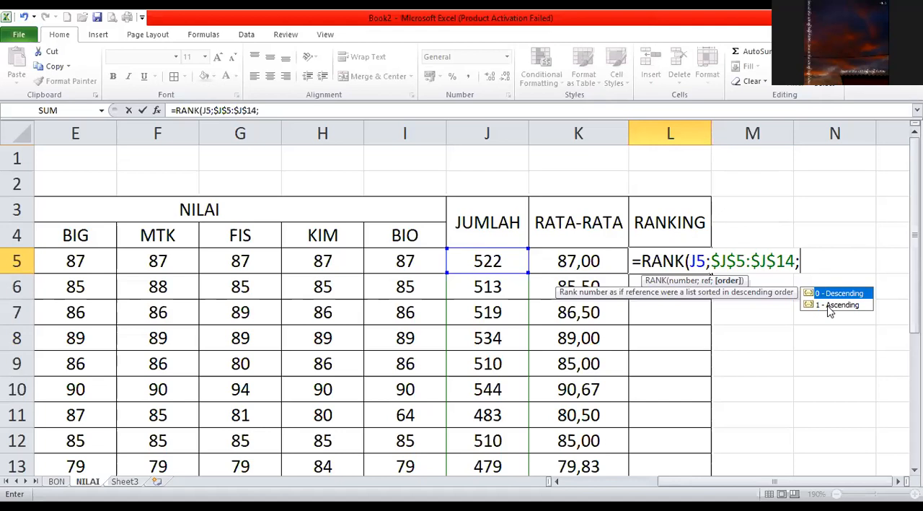
type("0)")
key("Return")
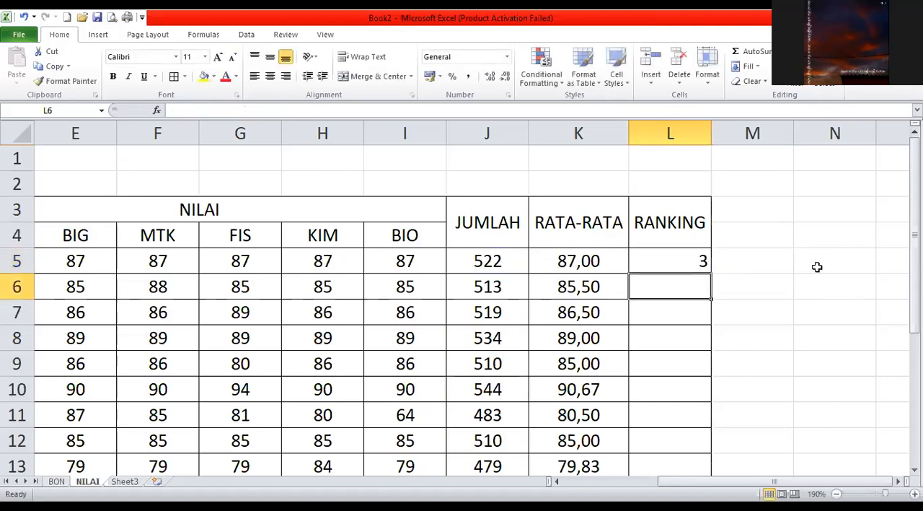
Center the rank in L5 and fill its formula down the RANKING column to L14.
left_click(684, 260)
key("alt+h")
key("a")
key("c")
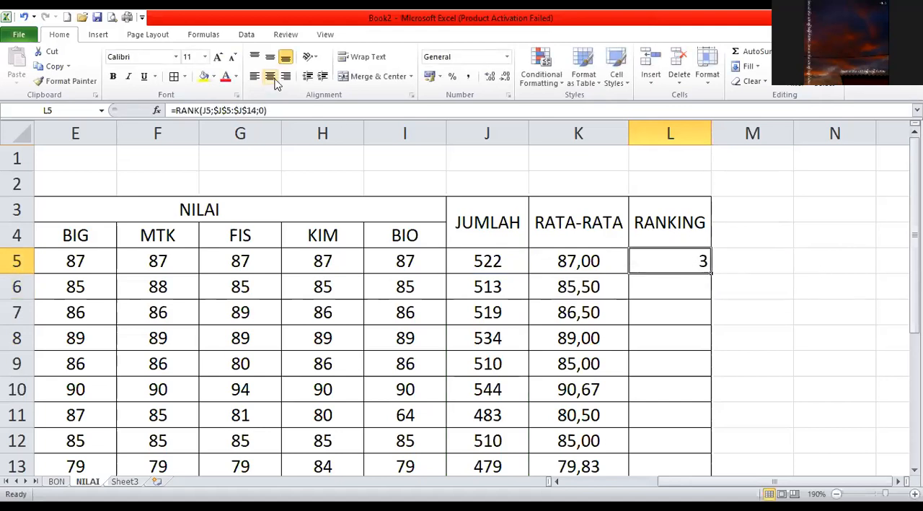
scroll(818, 317, "down", 1)
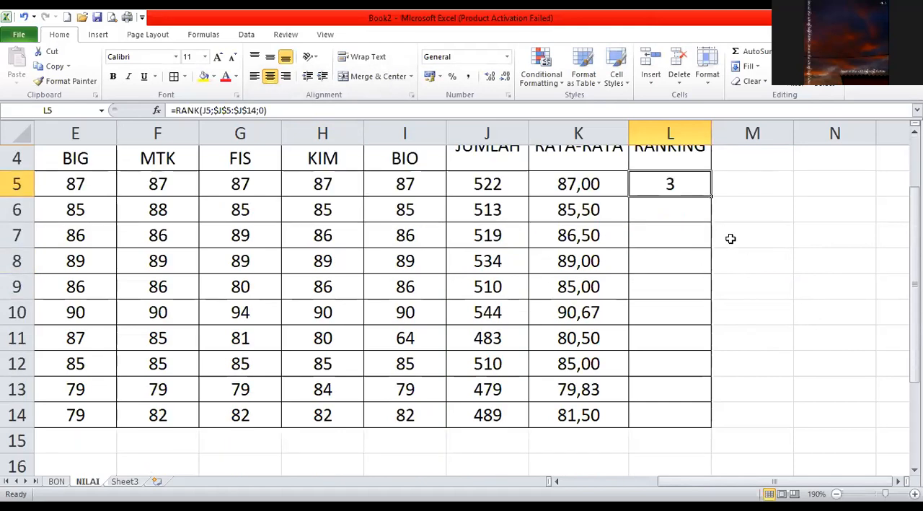
left_click_drag(711, 195, 700, 418)
left_click(783, 305)
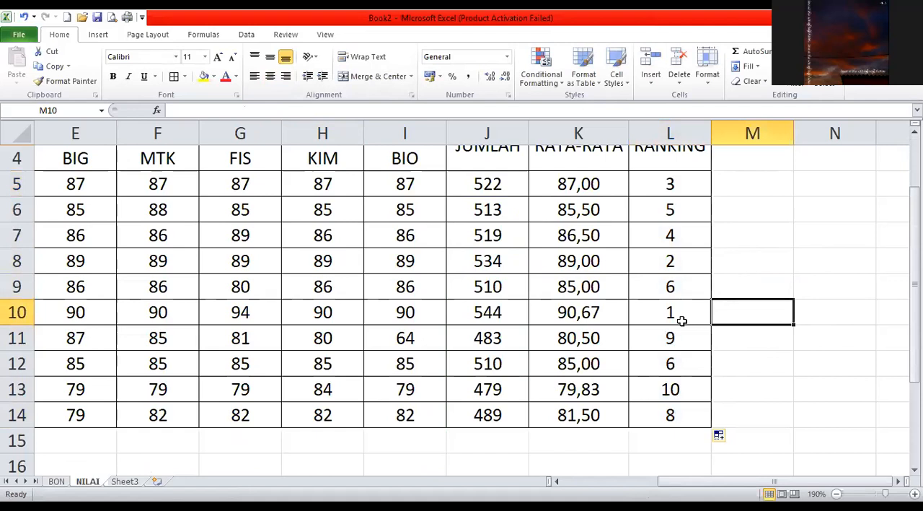
Check the ranking in L10 and compare the RANKING and JUMLAH values of rows 9 and 12.
left_click(671, 312)
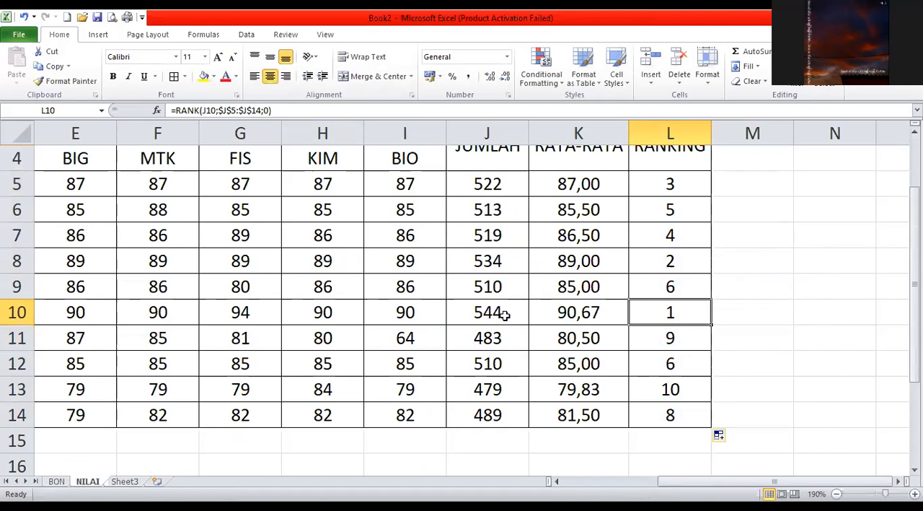
left_click(678, 359)
left_click(676, 286)
left_click(683, 356)
left_click(678, 287)
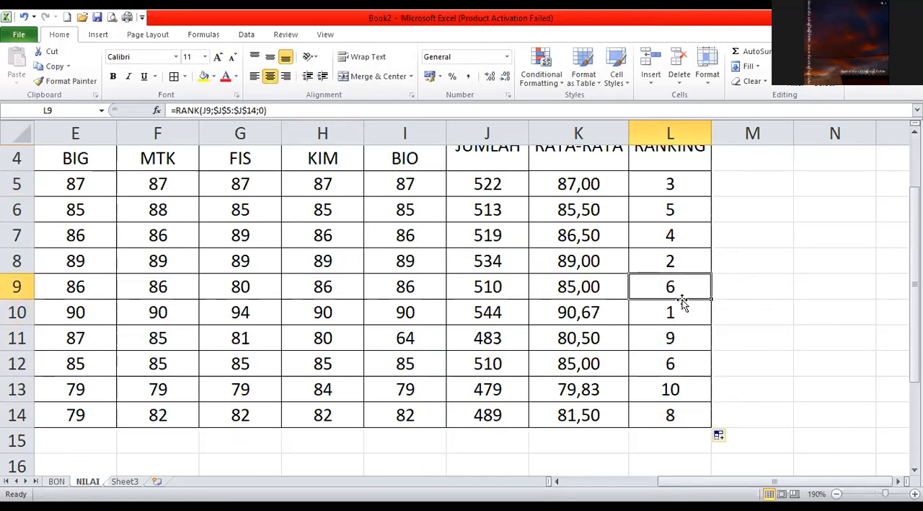
left_click(686, 360)
left_click(493, 358)
left_click(496, 283)
left_click(499, 355)
left_click(502, 290)
left_click(506, 362)
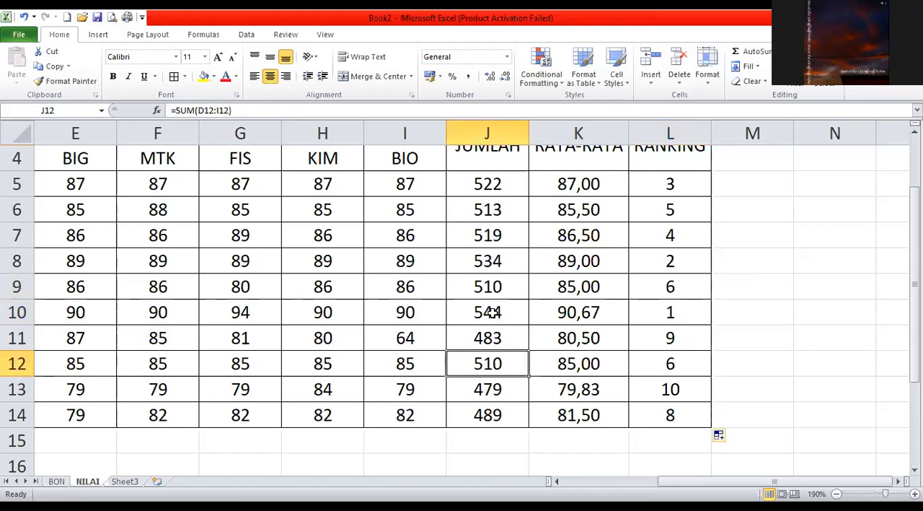
Highlight the JUMLAH, RATA-RATA and RANKING cells J9:L9 and J12:L12 with a yellow fill.
left_click_drag(487, 288, 670, 290)
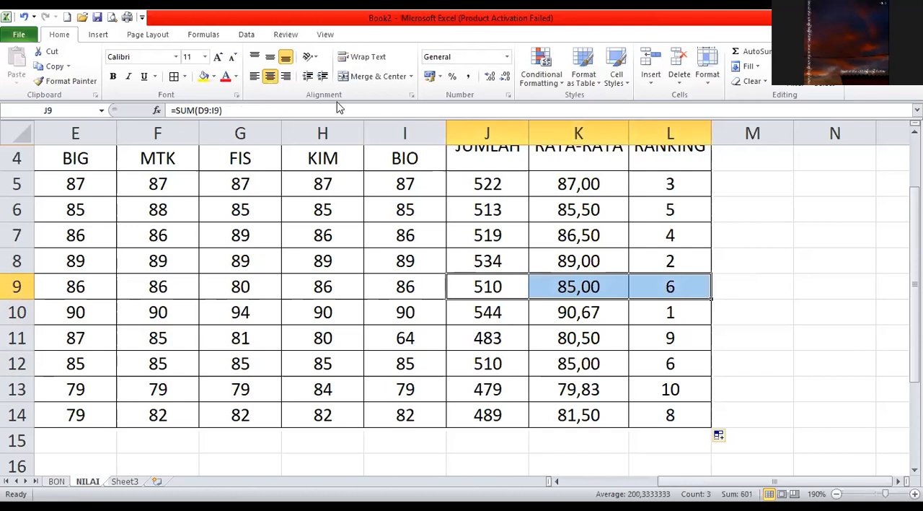
left_click(207, 78)
left_click_drag(497, 364, 670, 364)
left_click(207, 78)
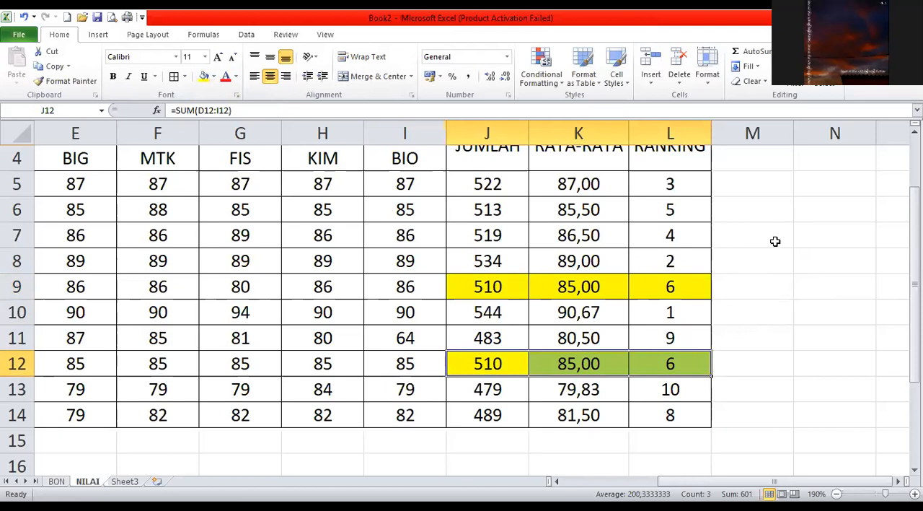
left_click(811, 232)
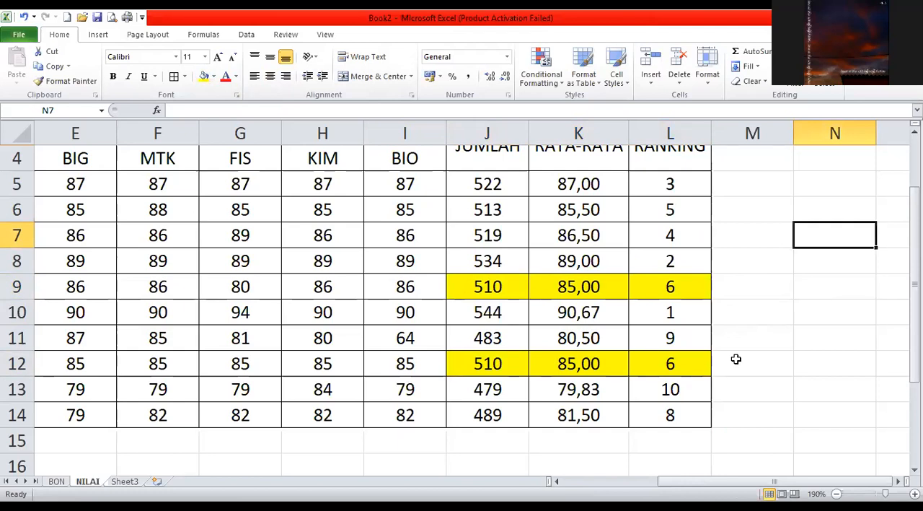
left_click(767, 340)
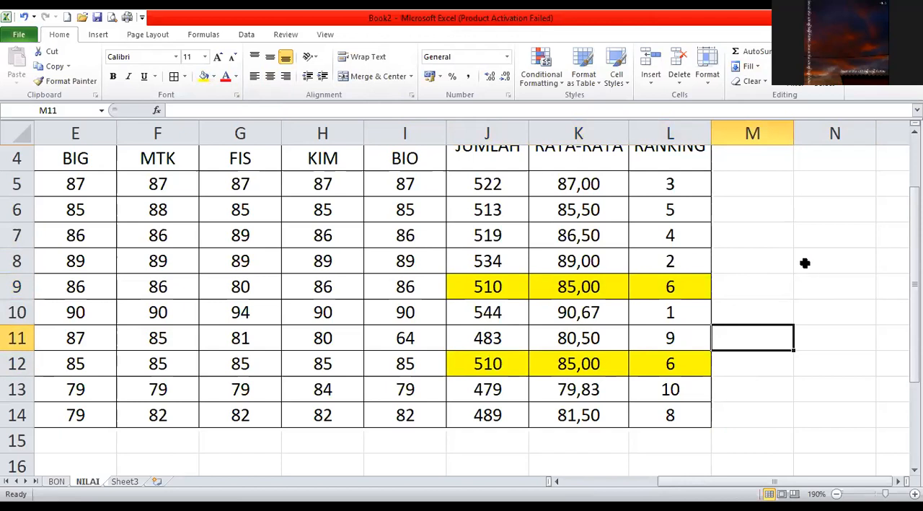
scroll(805, 263, "down", 1)
scroll(796, 262, "up", 2)
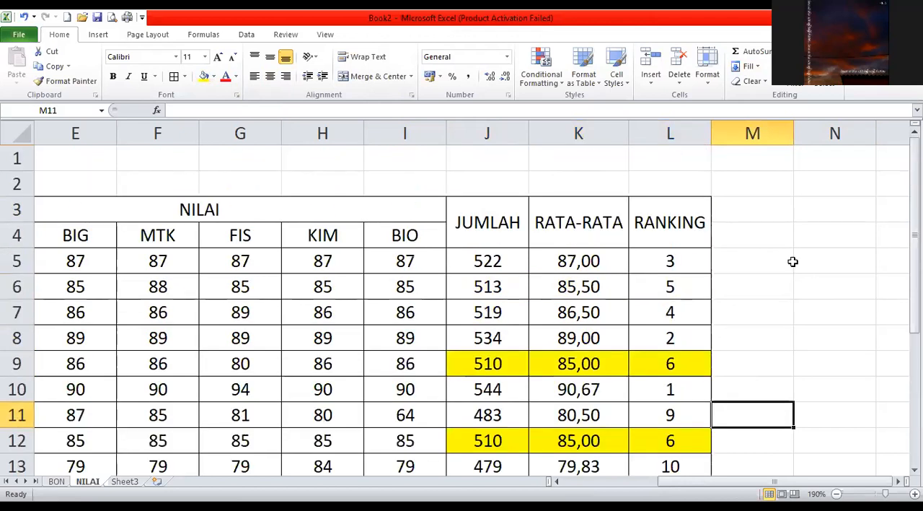